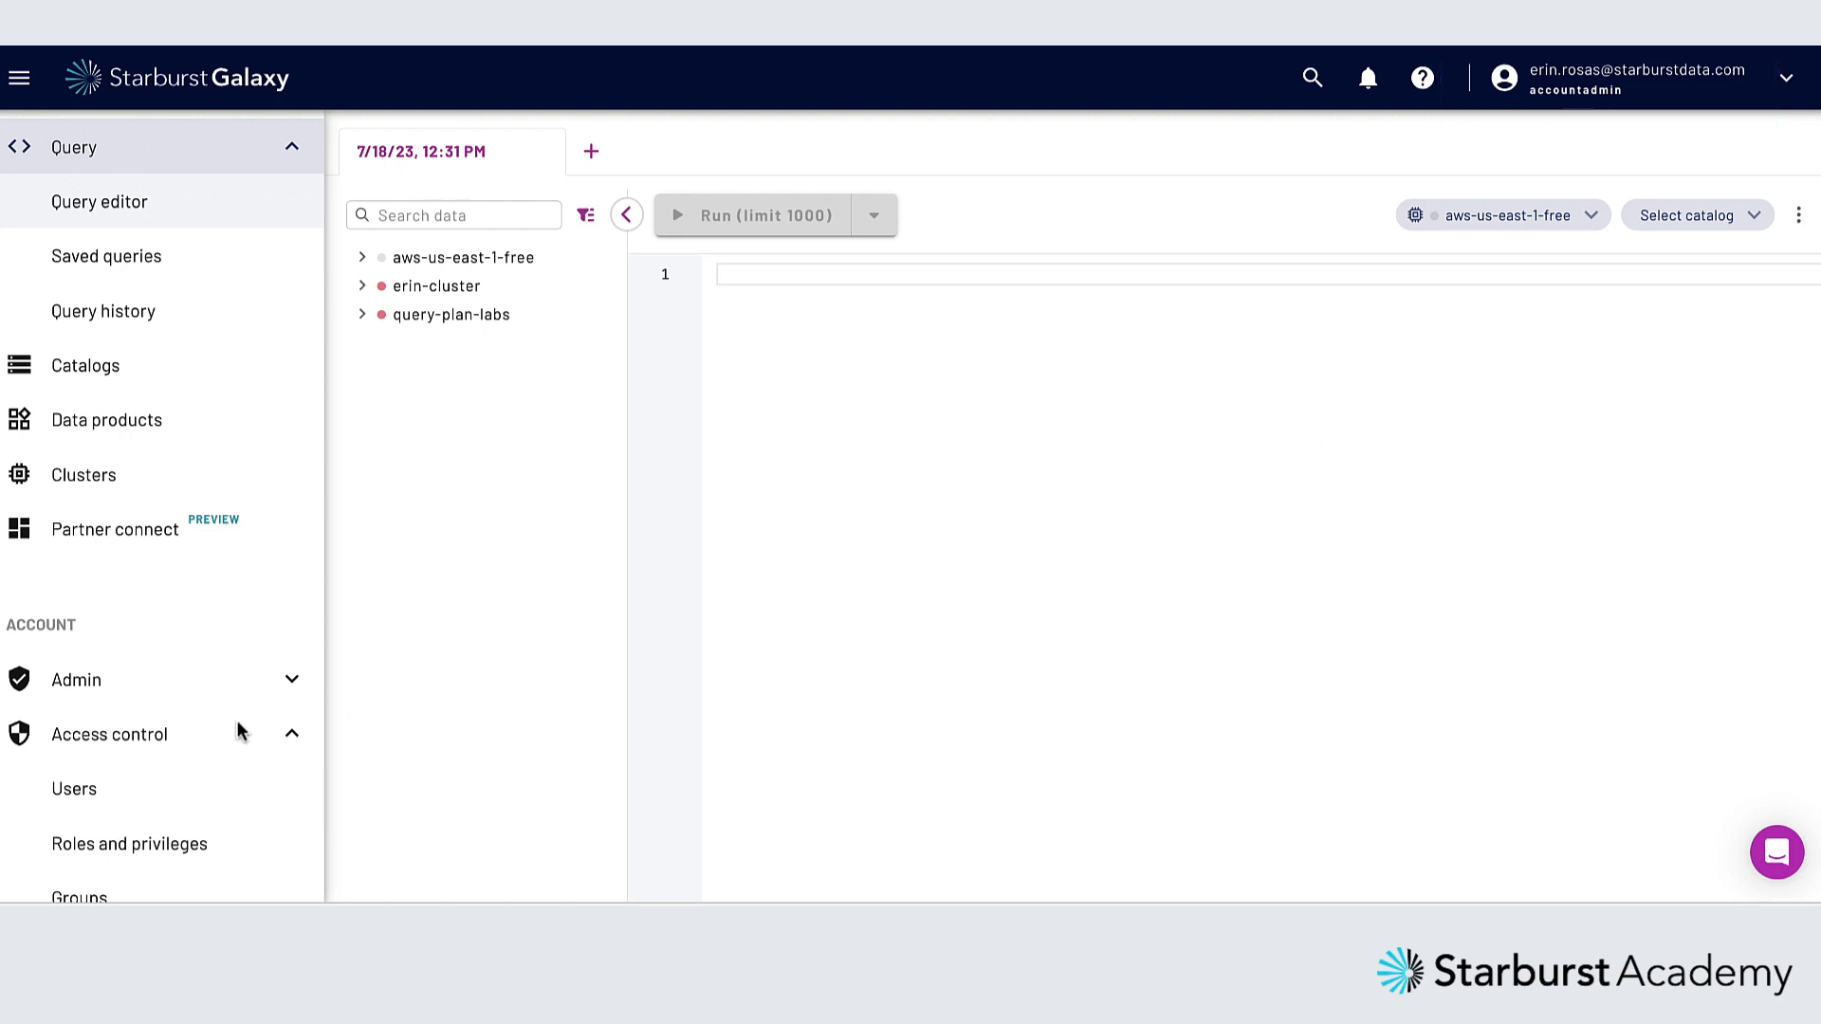
# Create a teal access-control tag named "missions" with the description "info about astronaut missions"
pyautogui.scroll(-3, 151, 742)
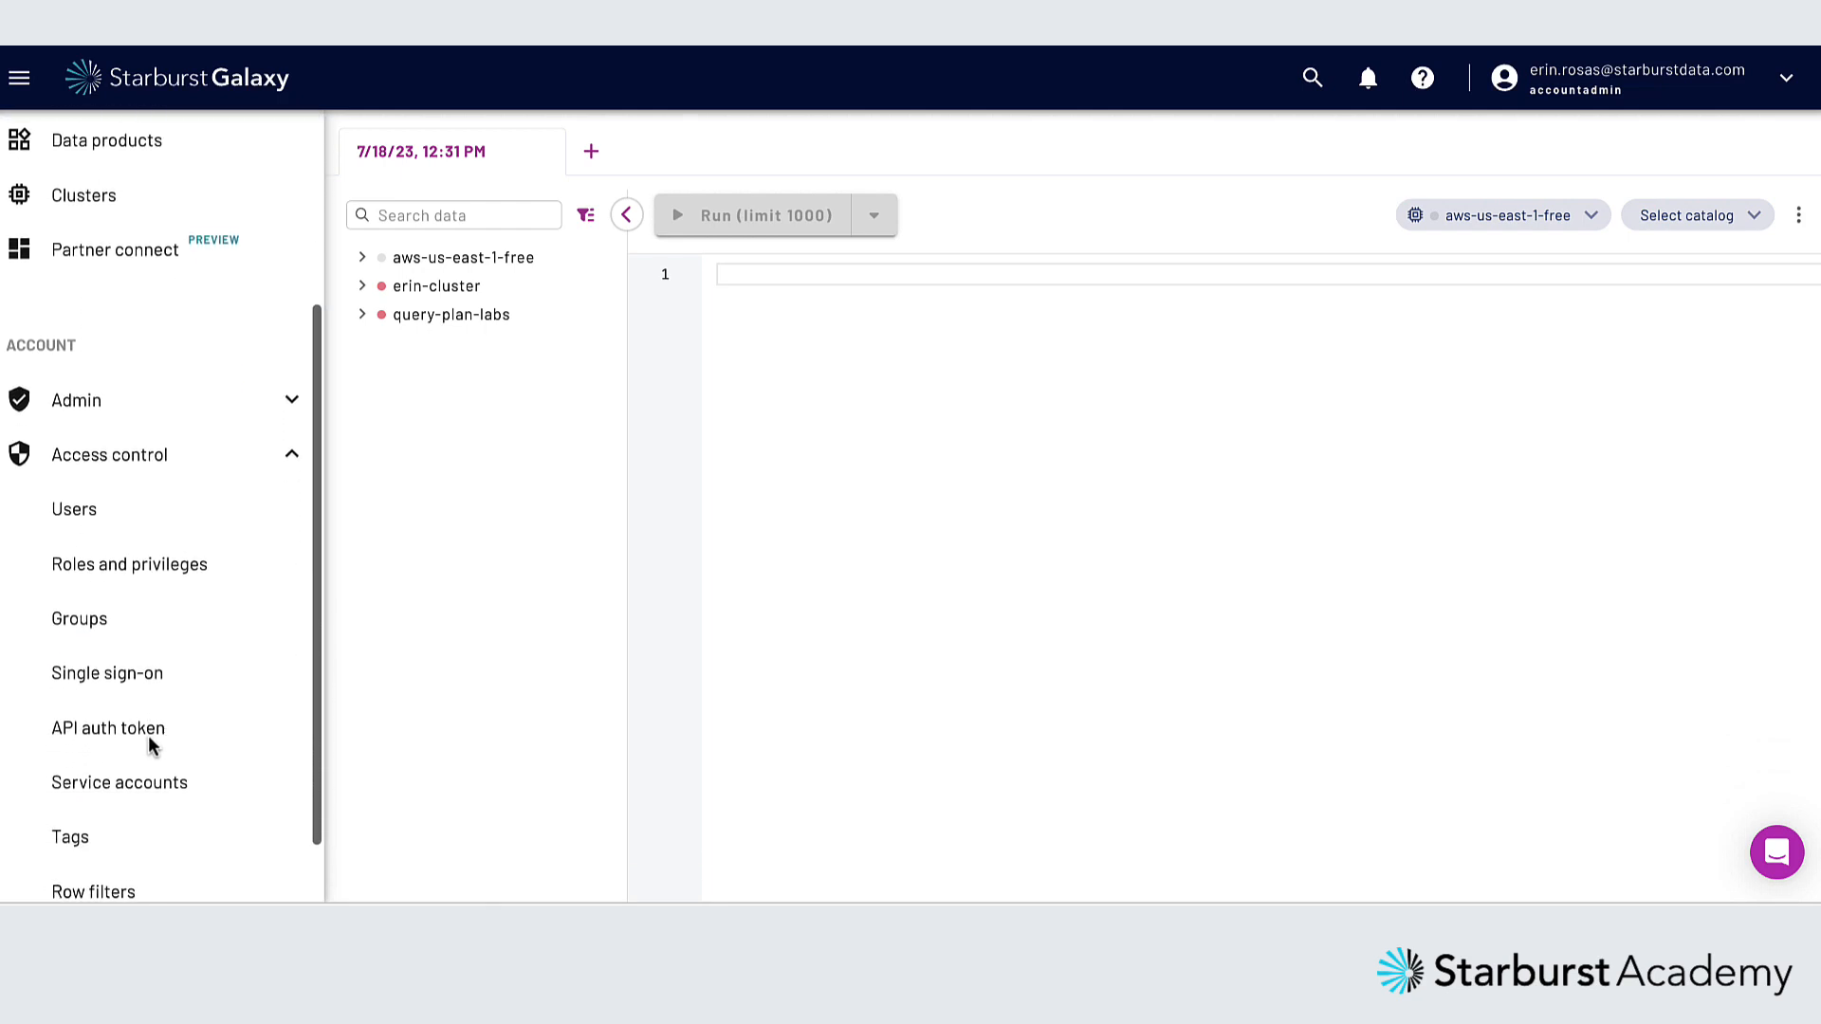
pyautogui.scroll(-1, 149, 745)
pyautogui.click(95, 763)
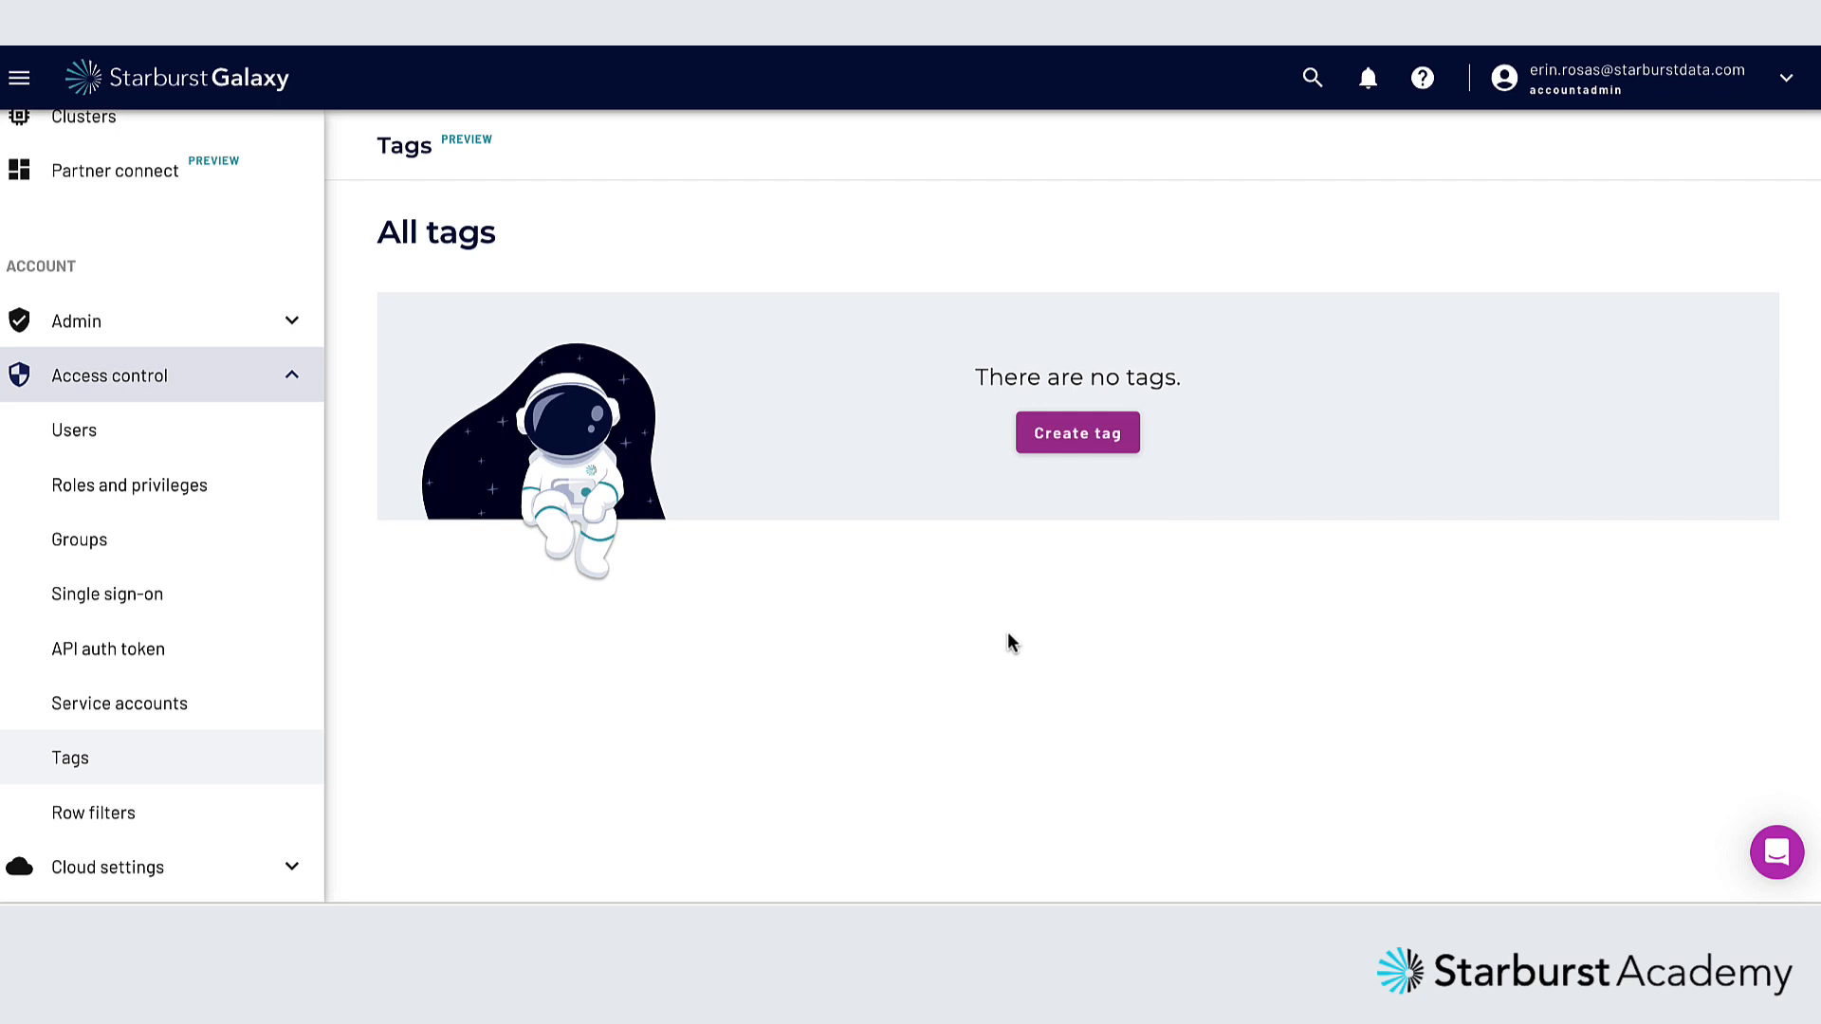
pyautogui.click(1078, 436)
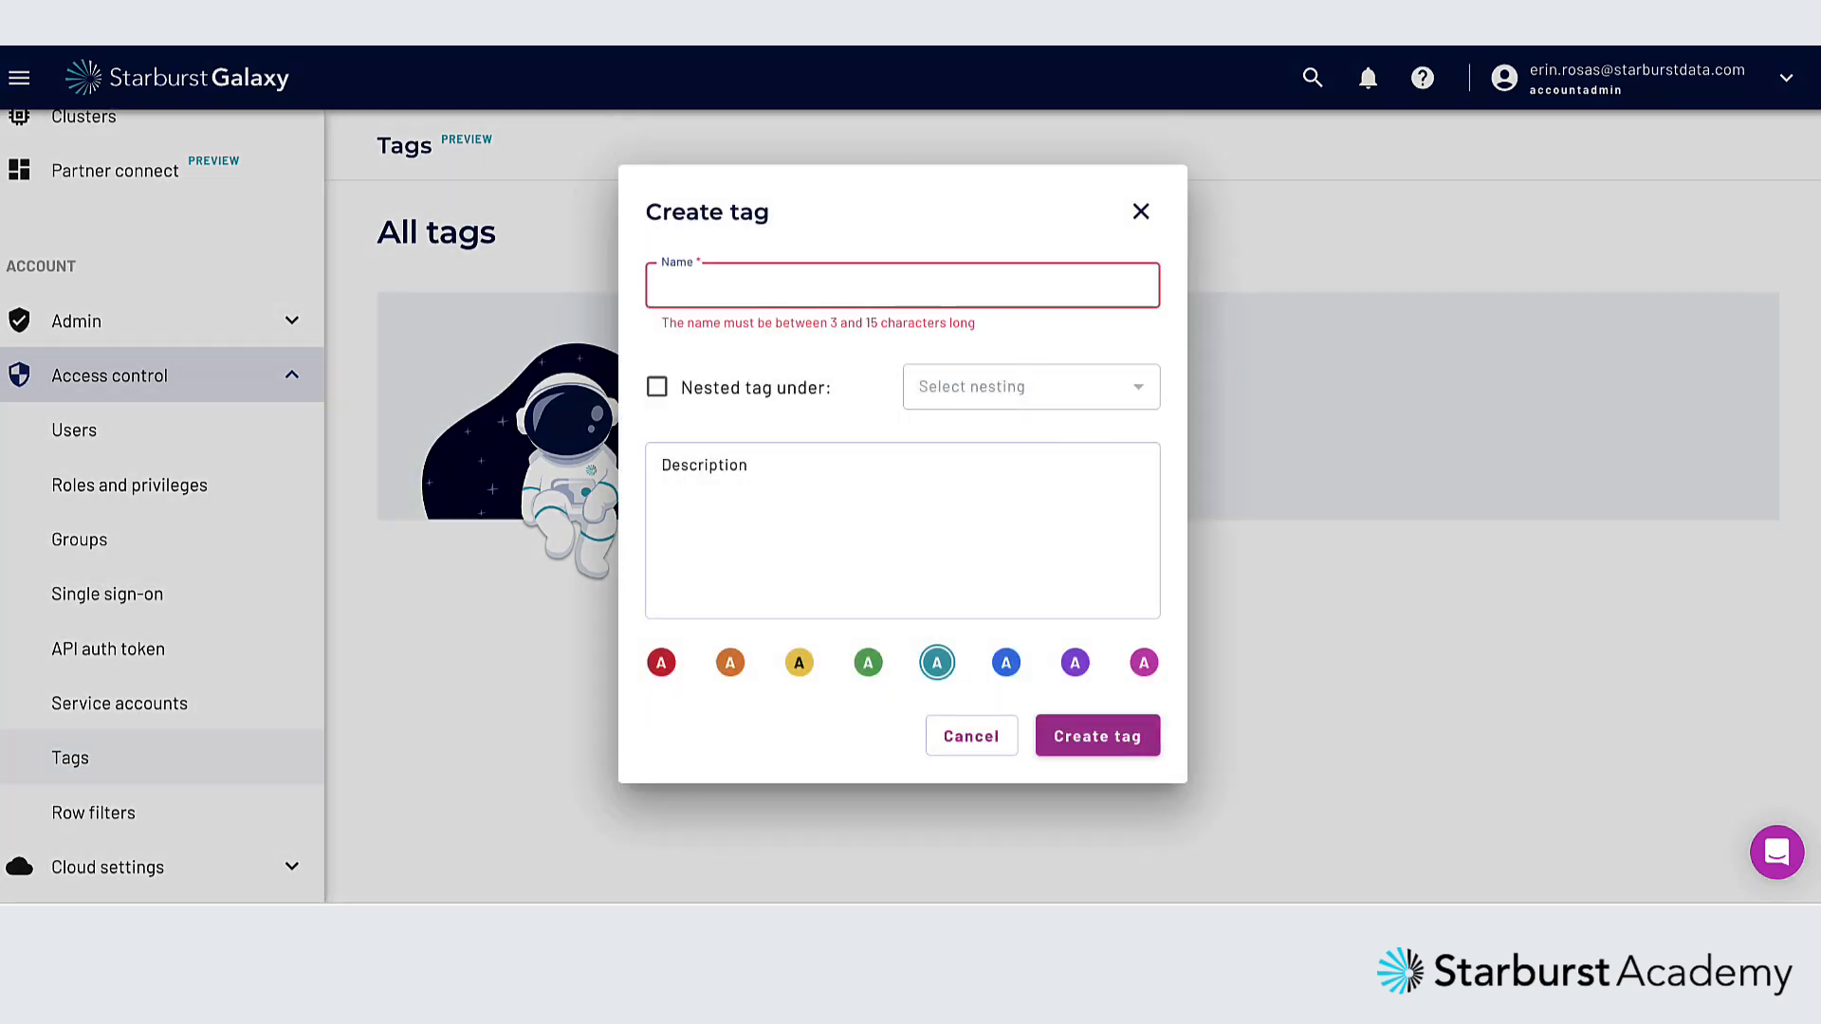
pyautogui.write('missions')
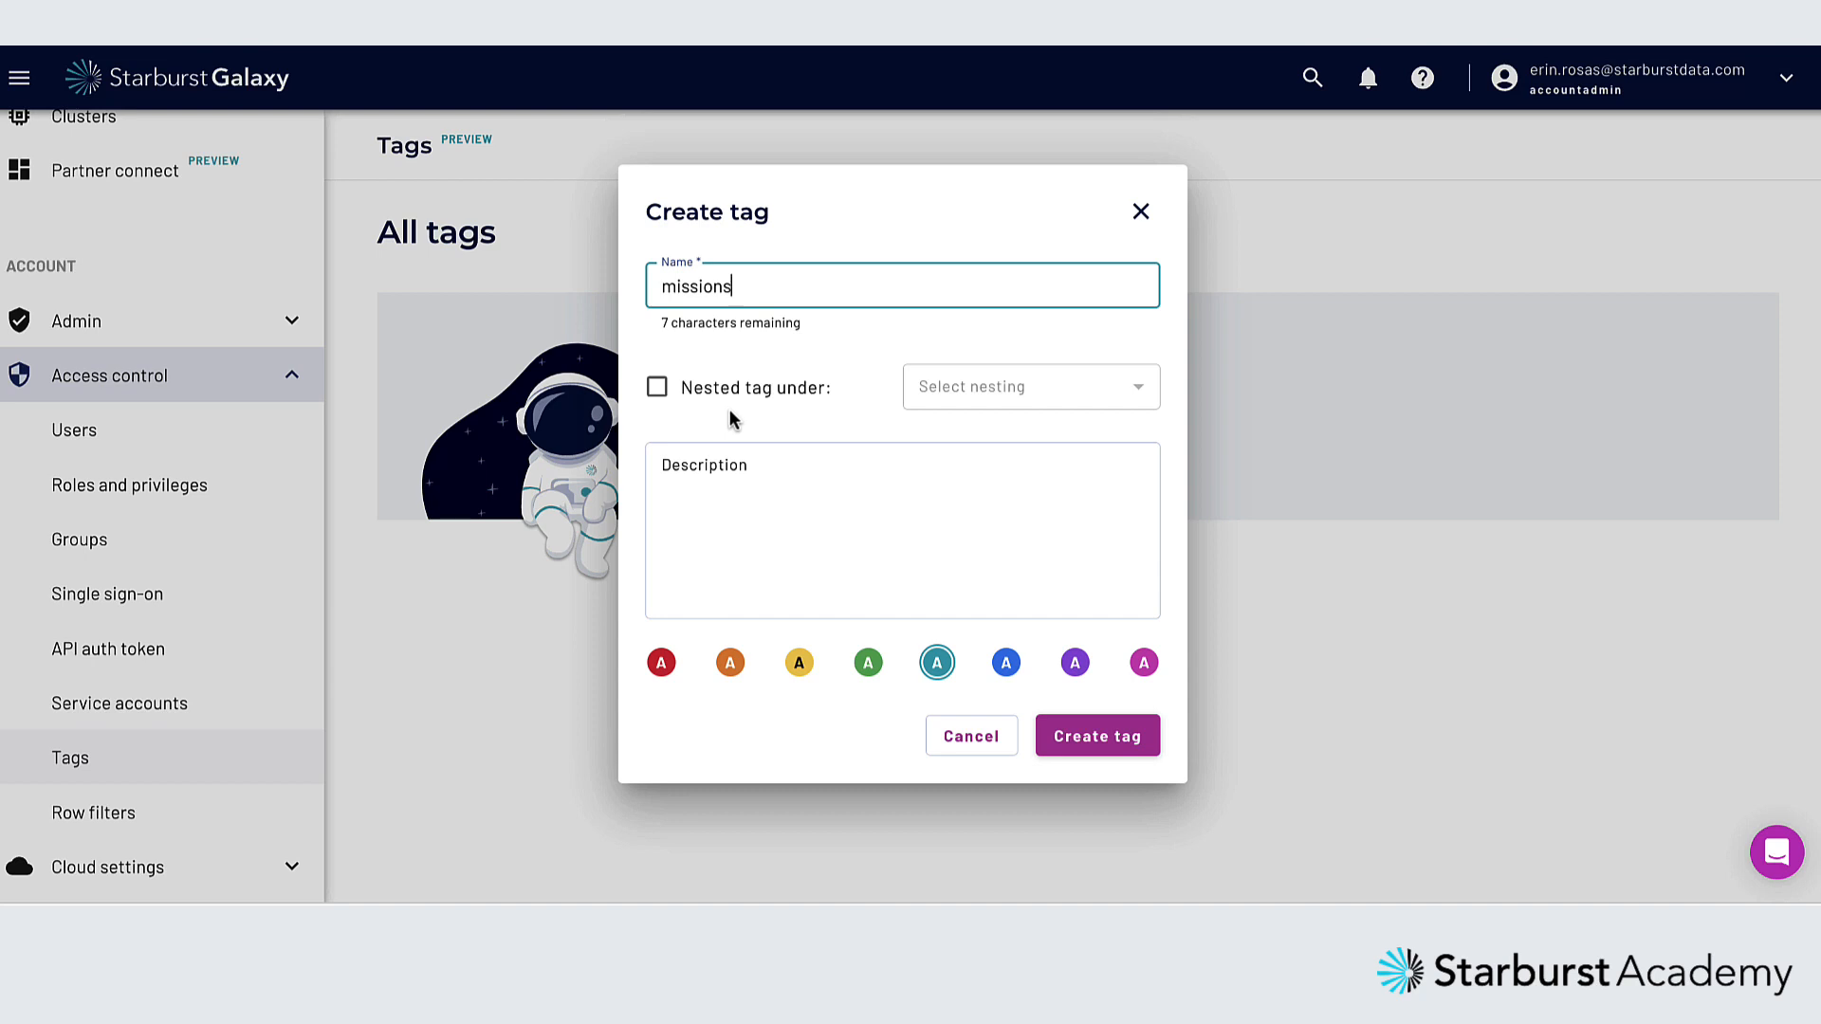
pyautogui.click(798, 481)
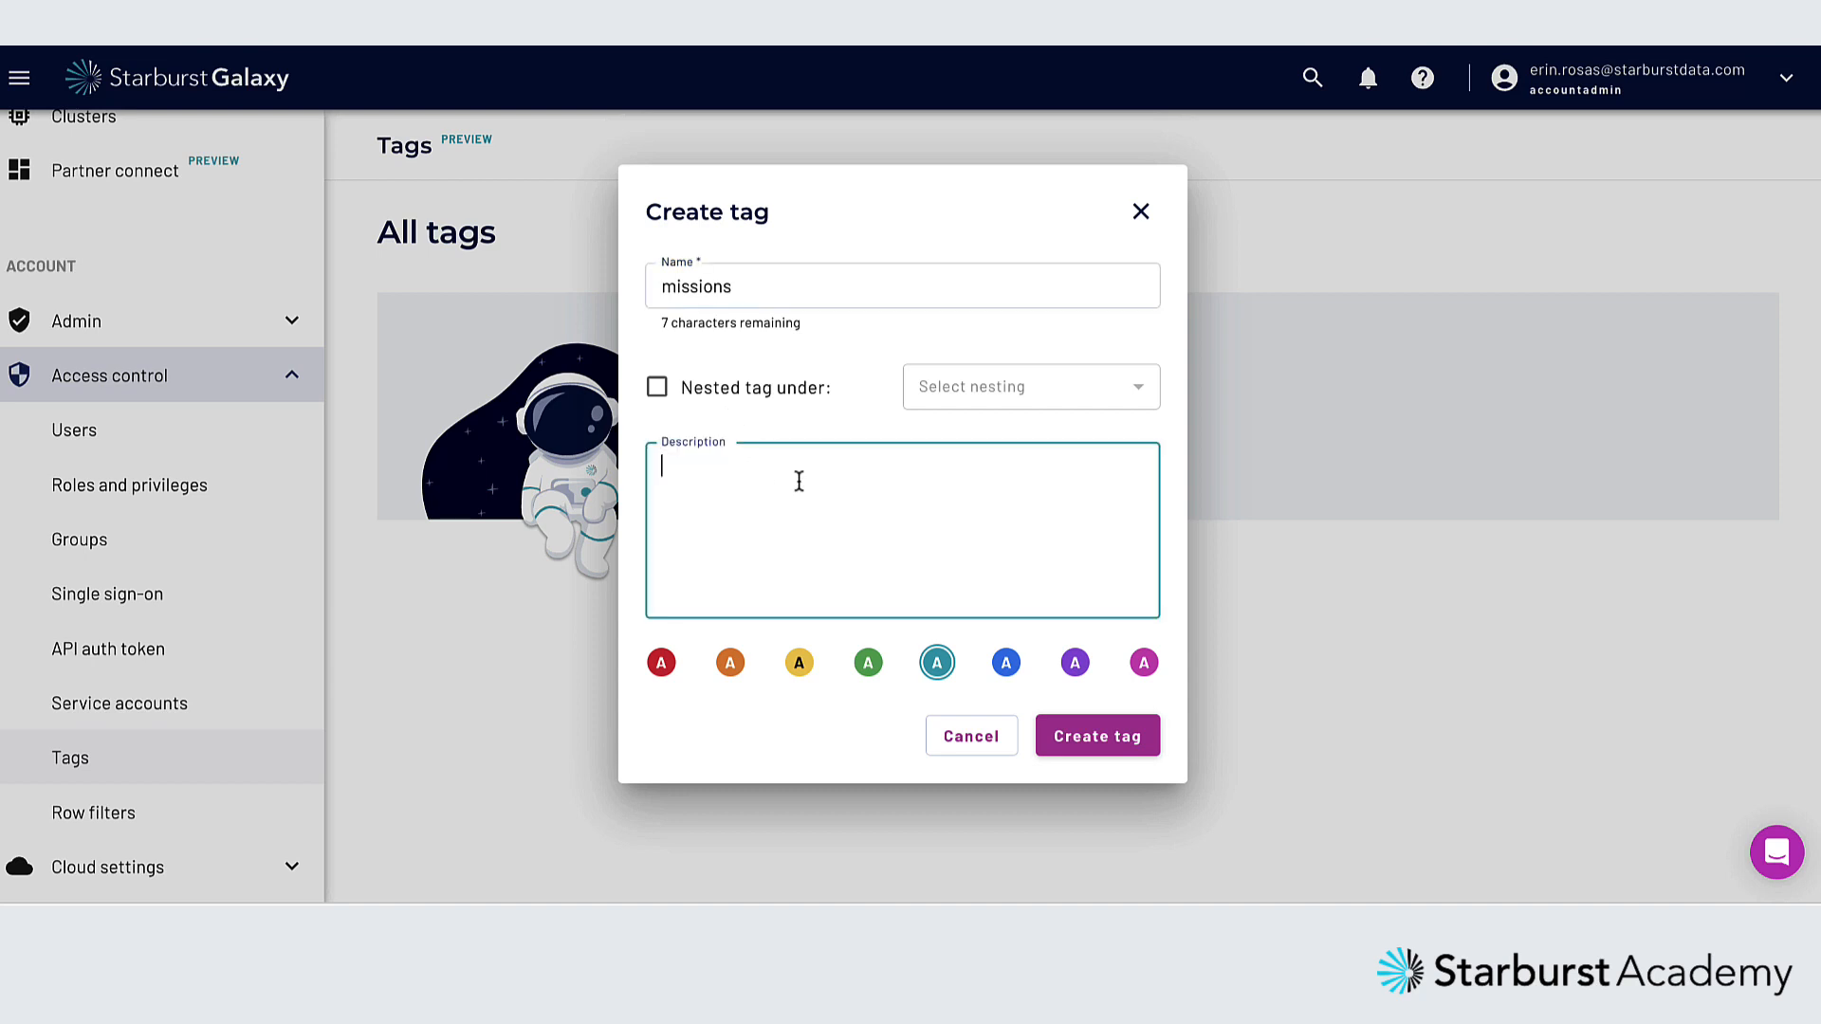
pyautogui.write('info about astronaut missions')
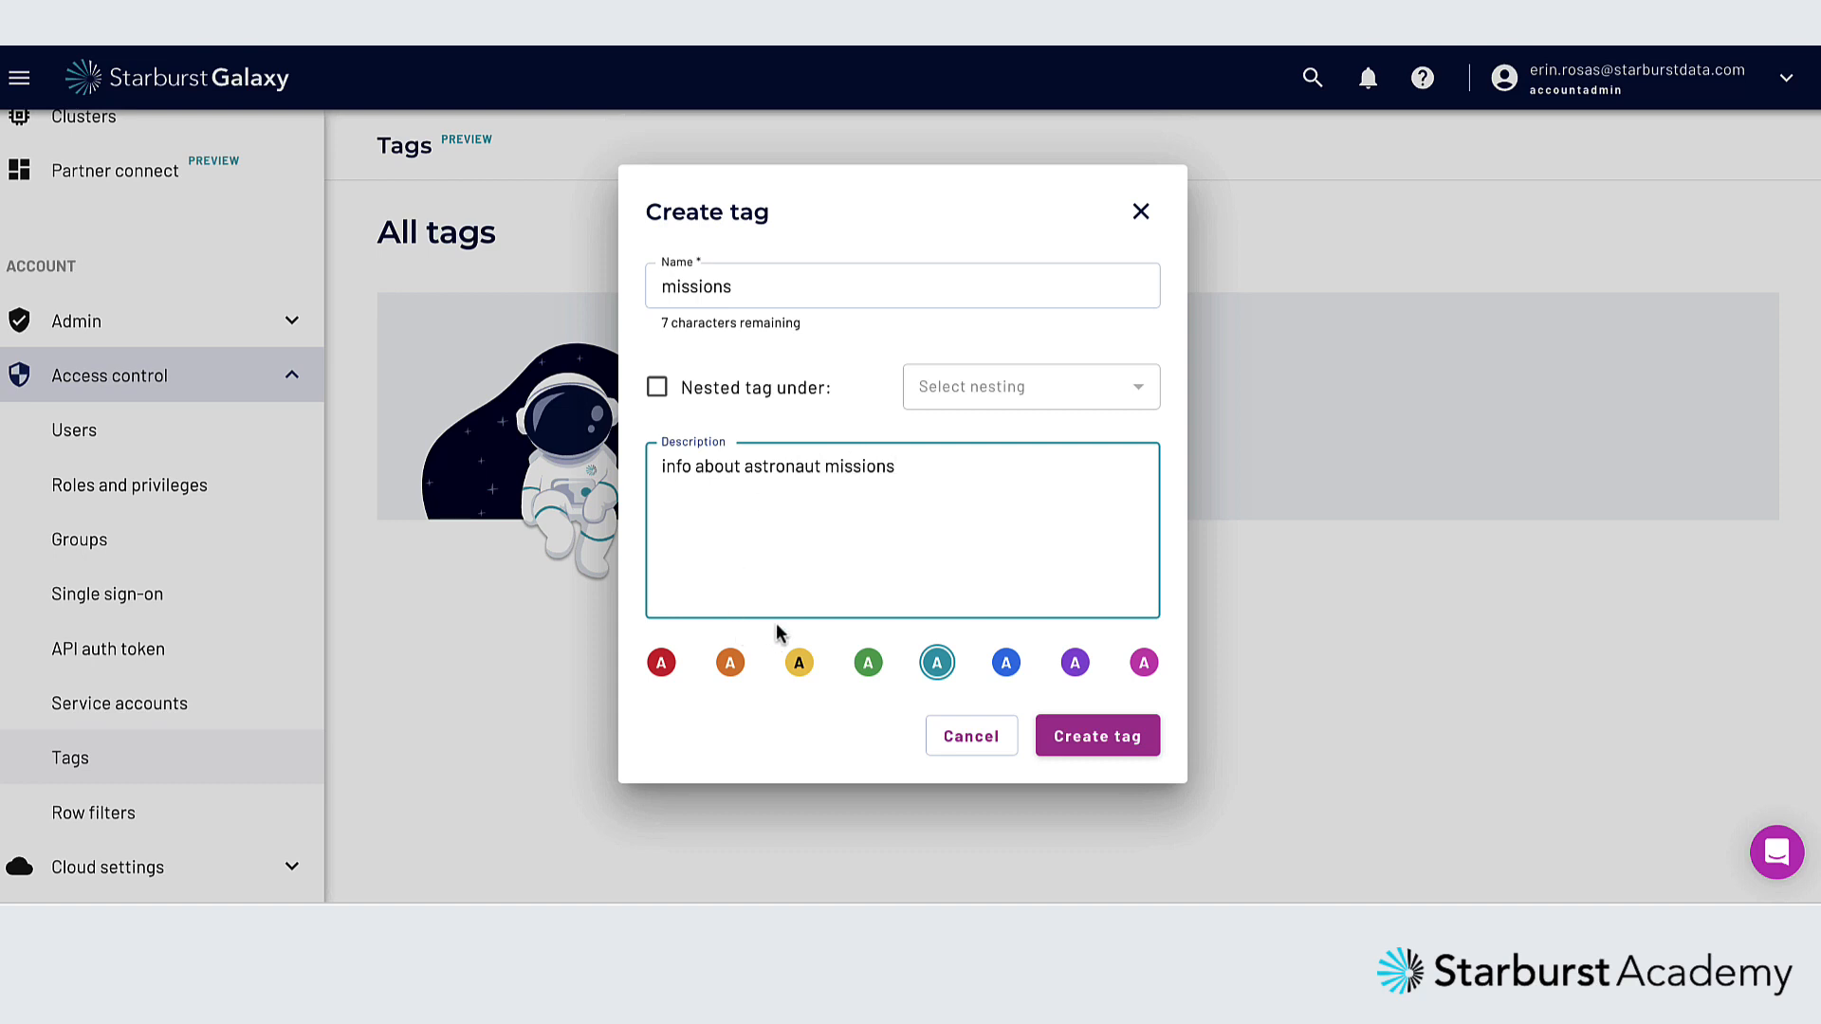
pyautogui.click(938, 663)
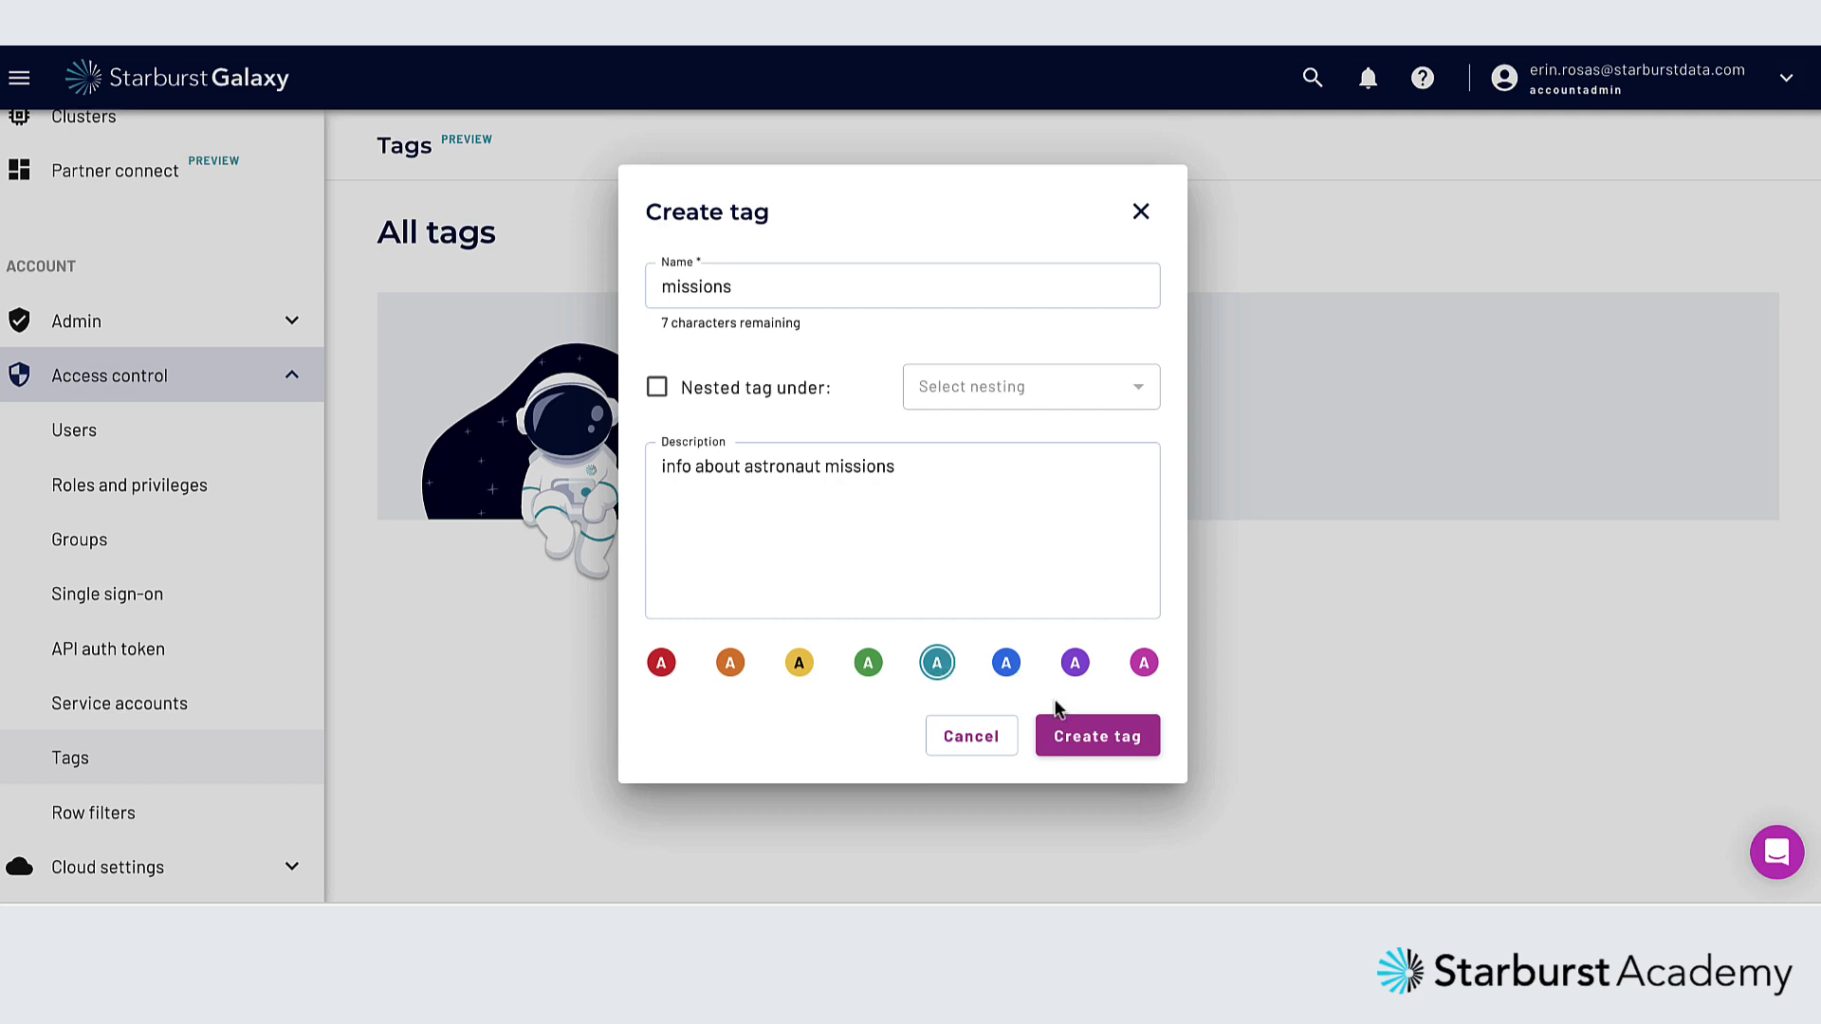
pyautogui.click(1087, 738)
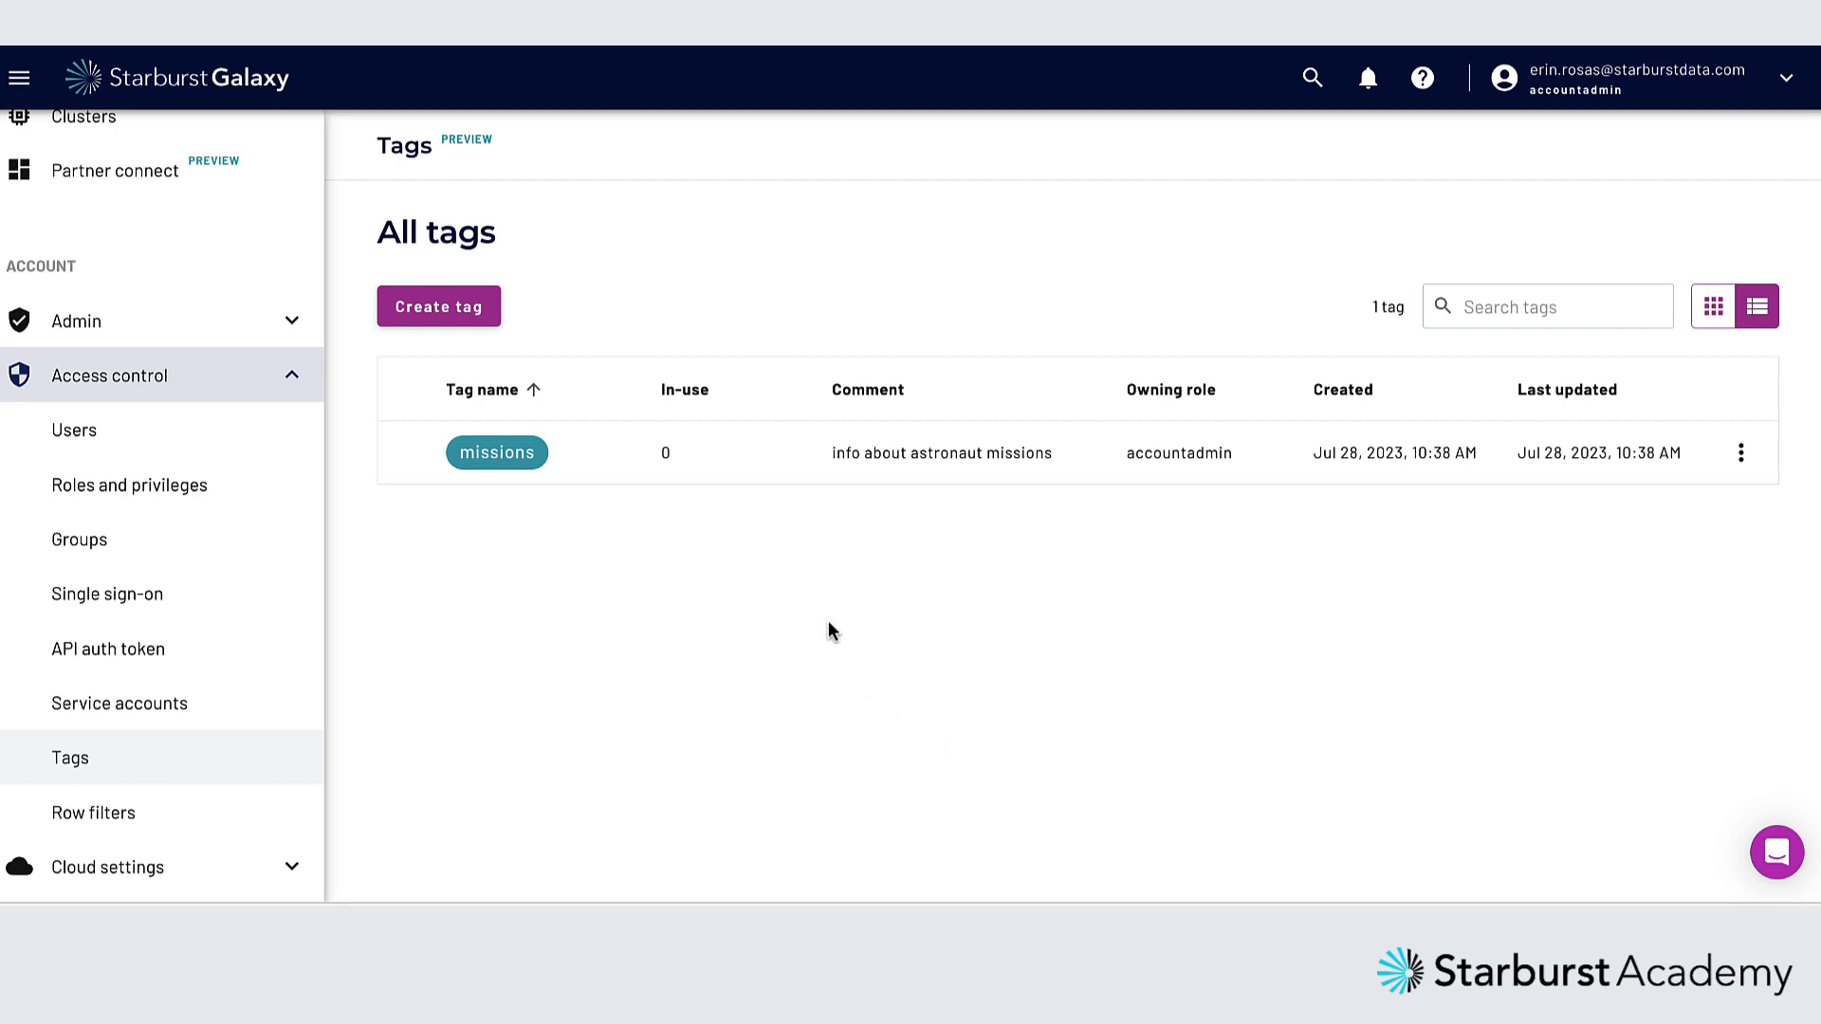
# Create a yellow tag named "info" nested under missions, with the description "information about missions"
pyautogui.click(459, 311)
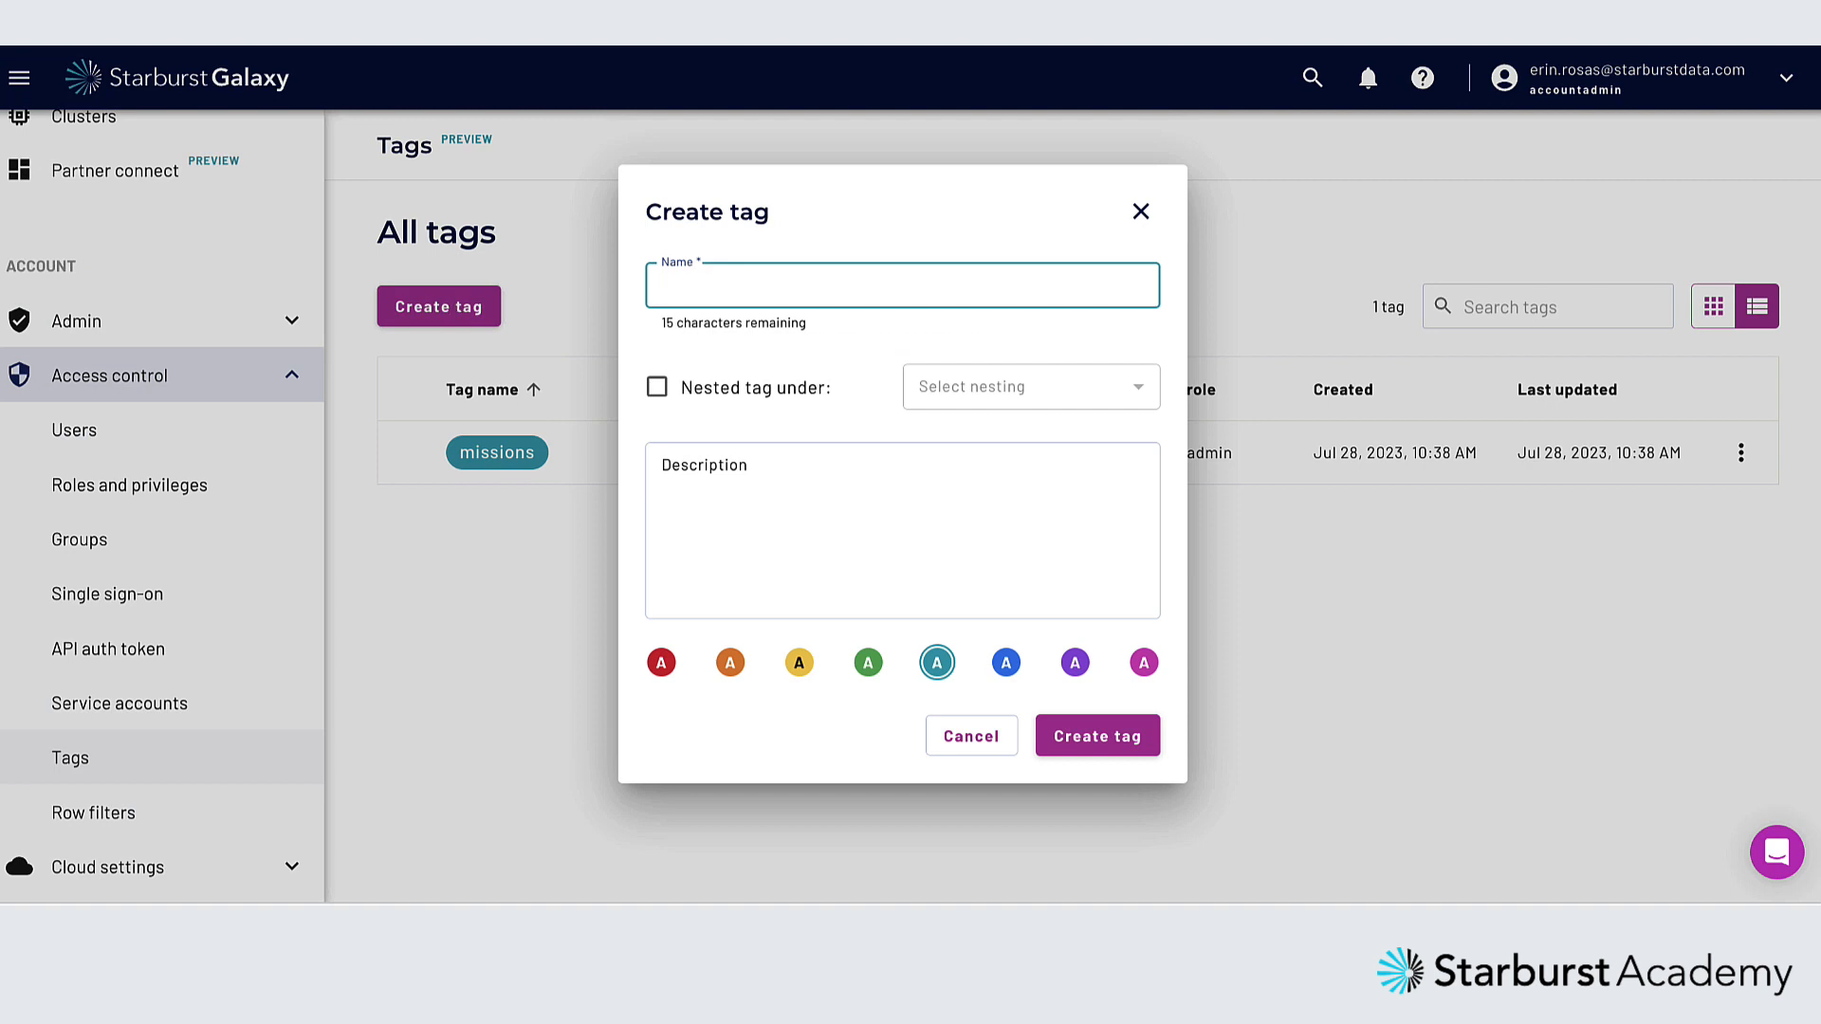
pyautogui.write('info')
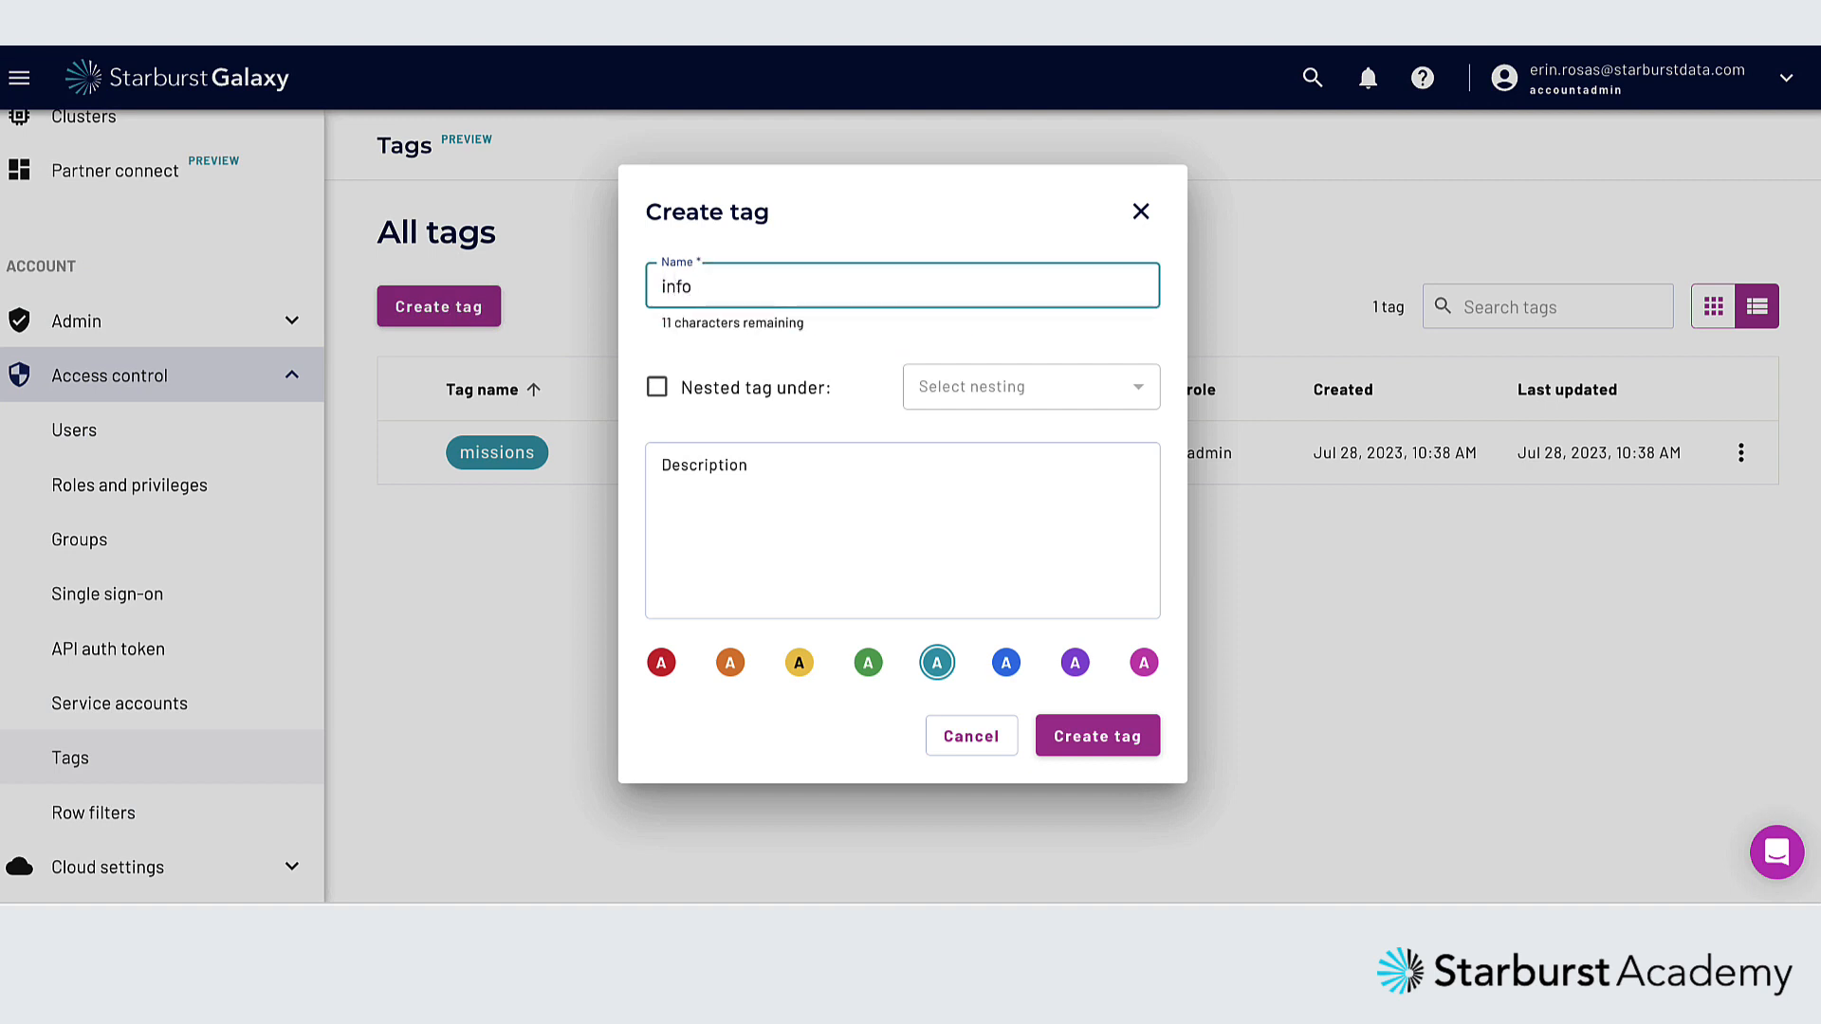
pyautogui.click(658, 387)
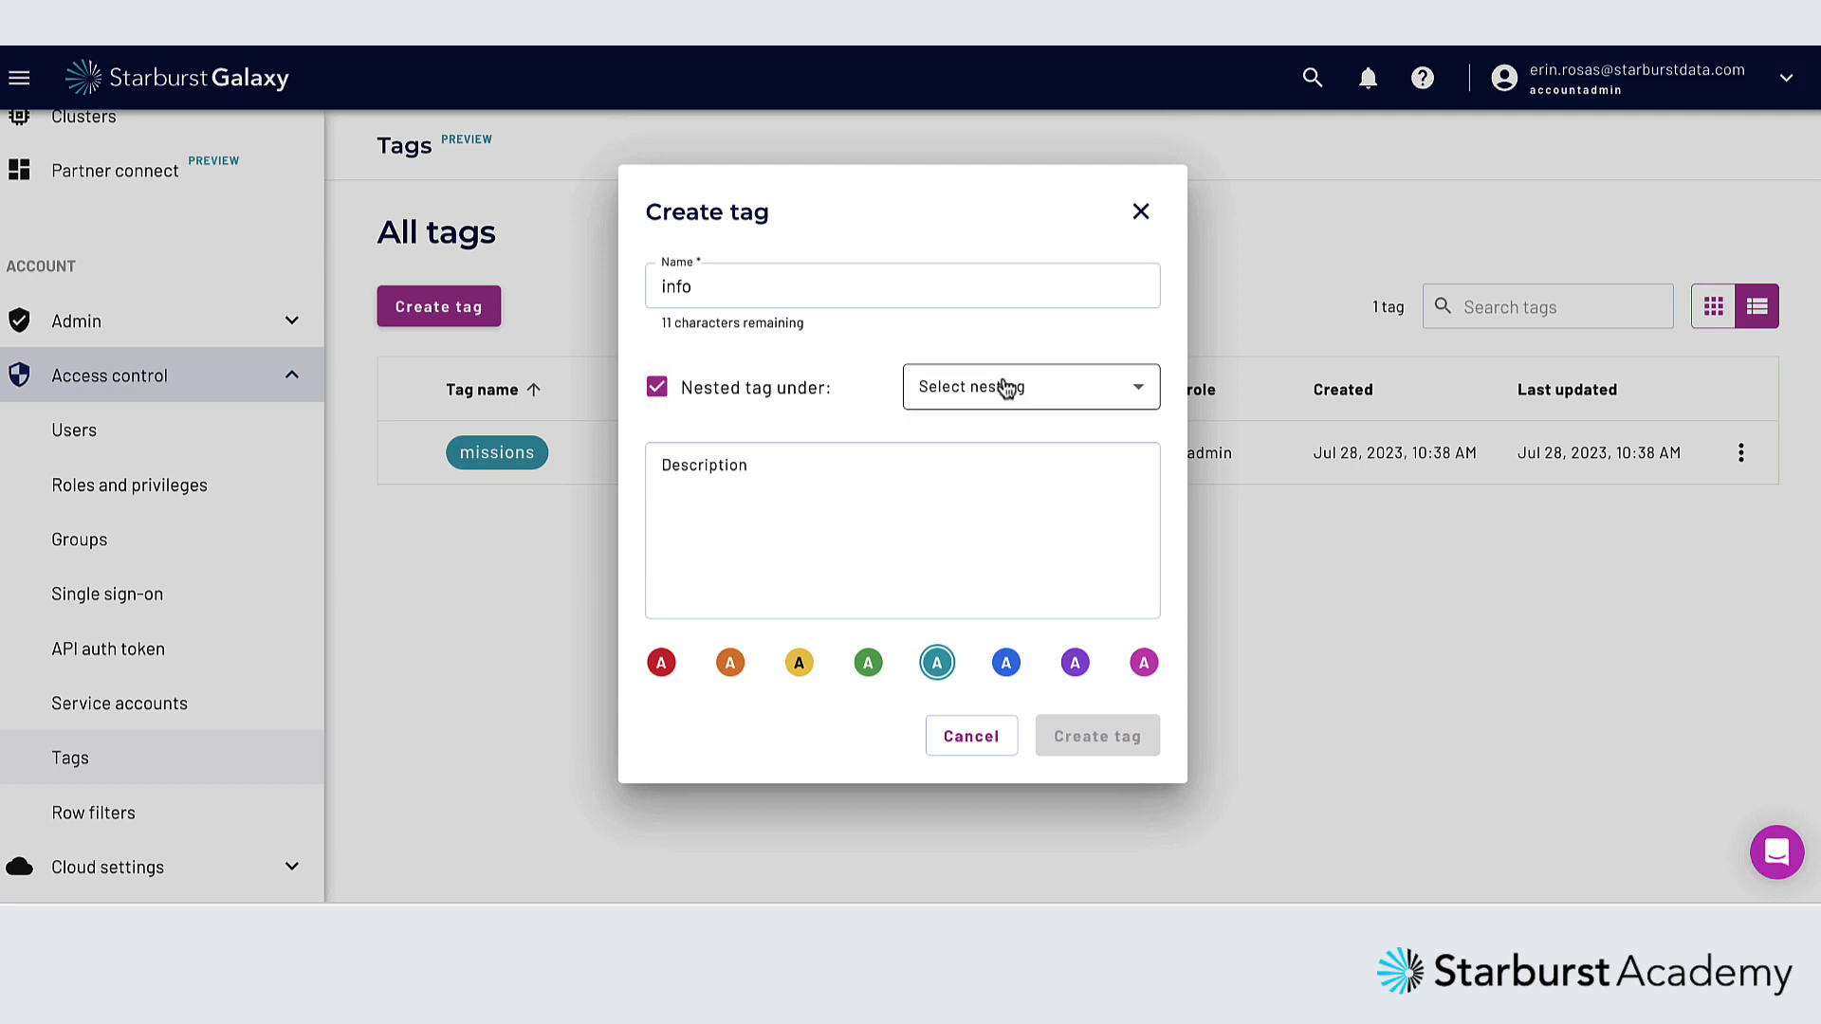
pyautogui.click(1067, 397)
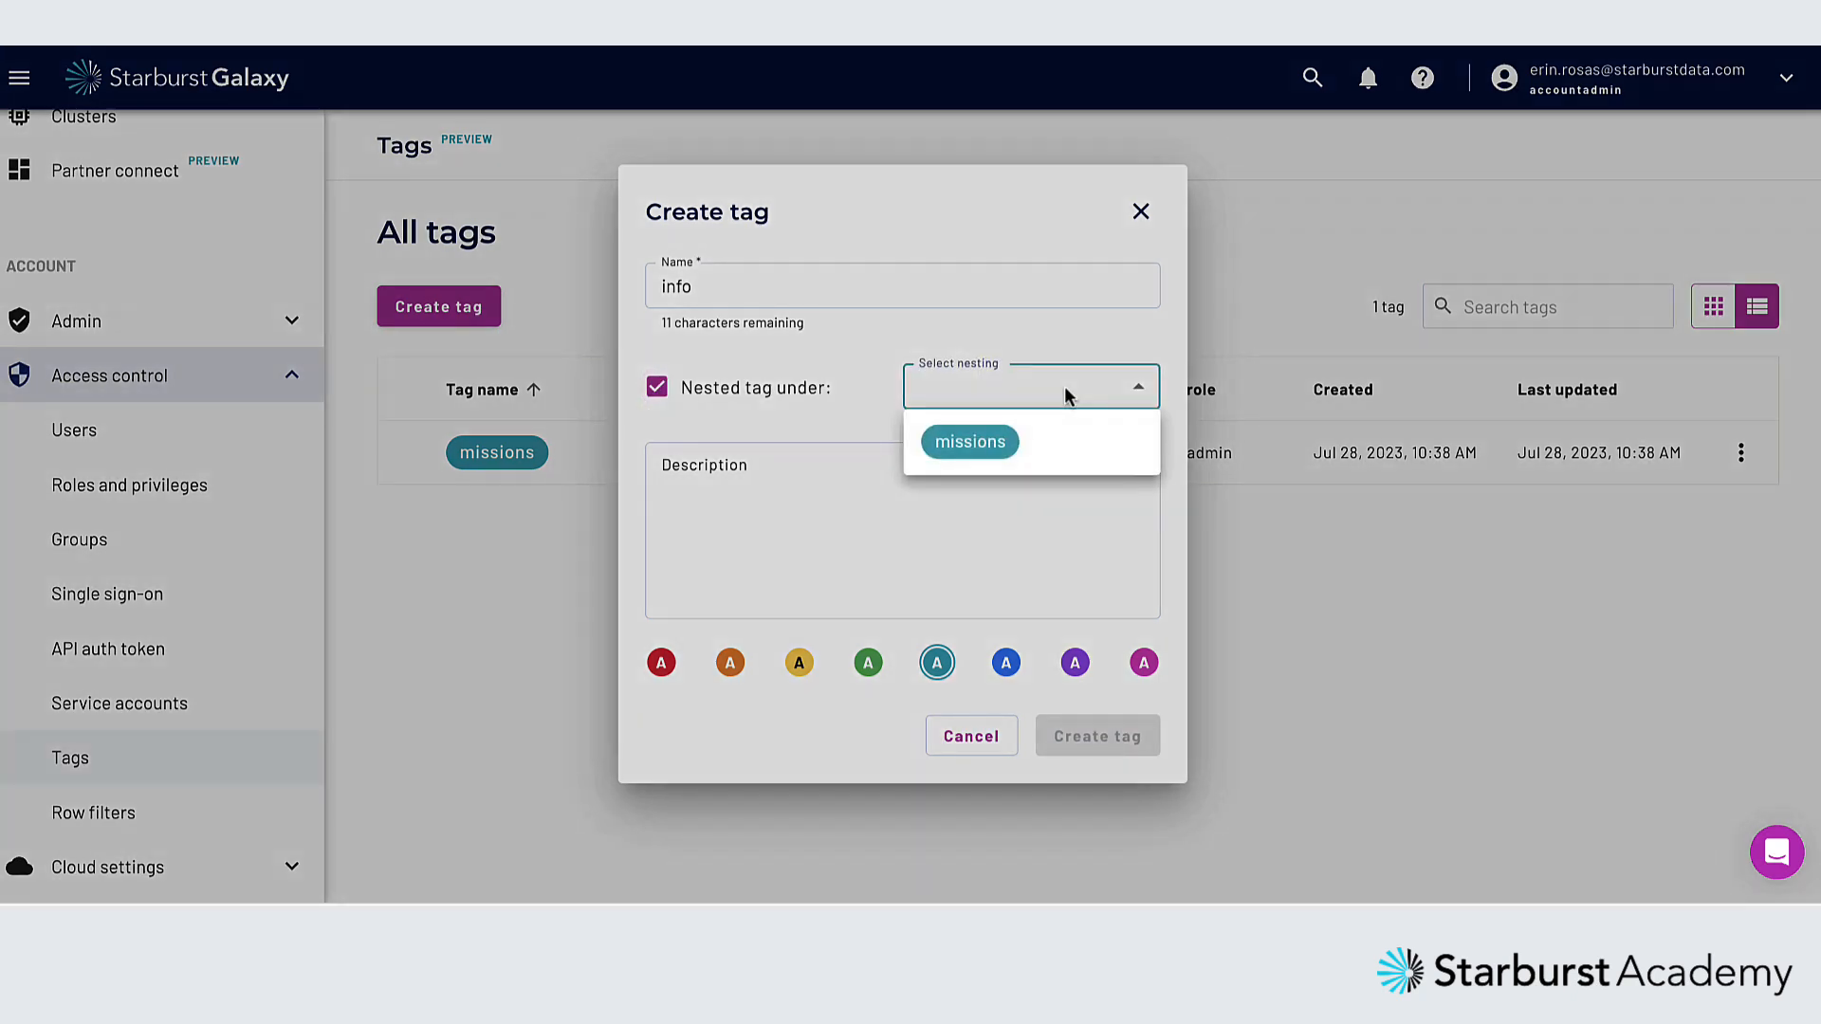
pyautogui.click(1000, 444)
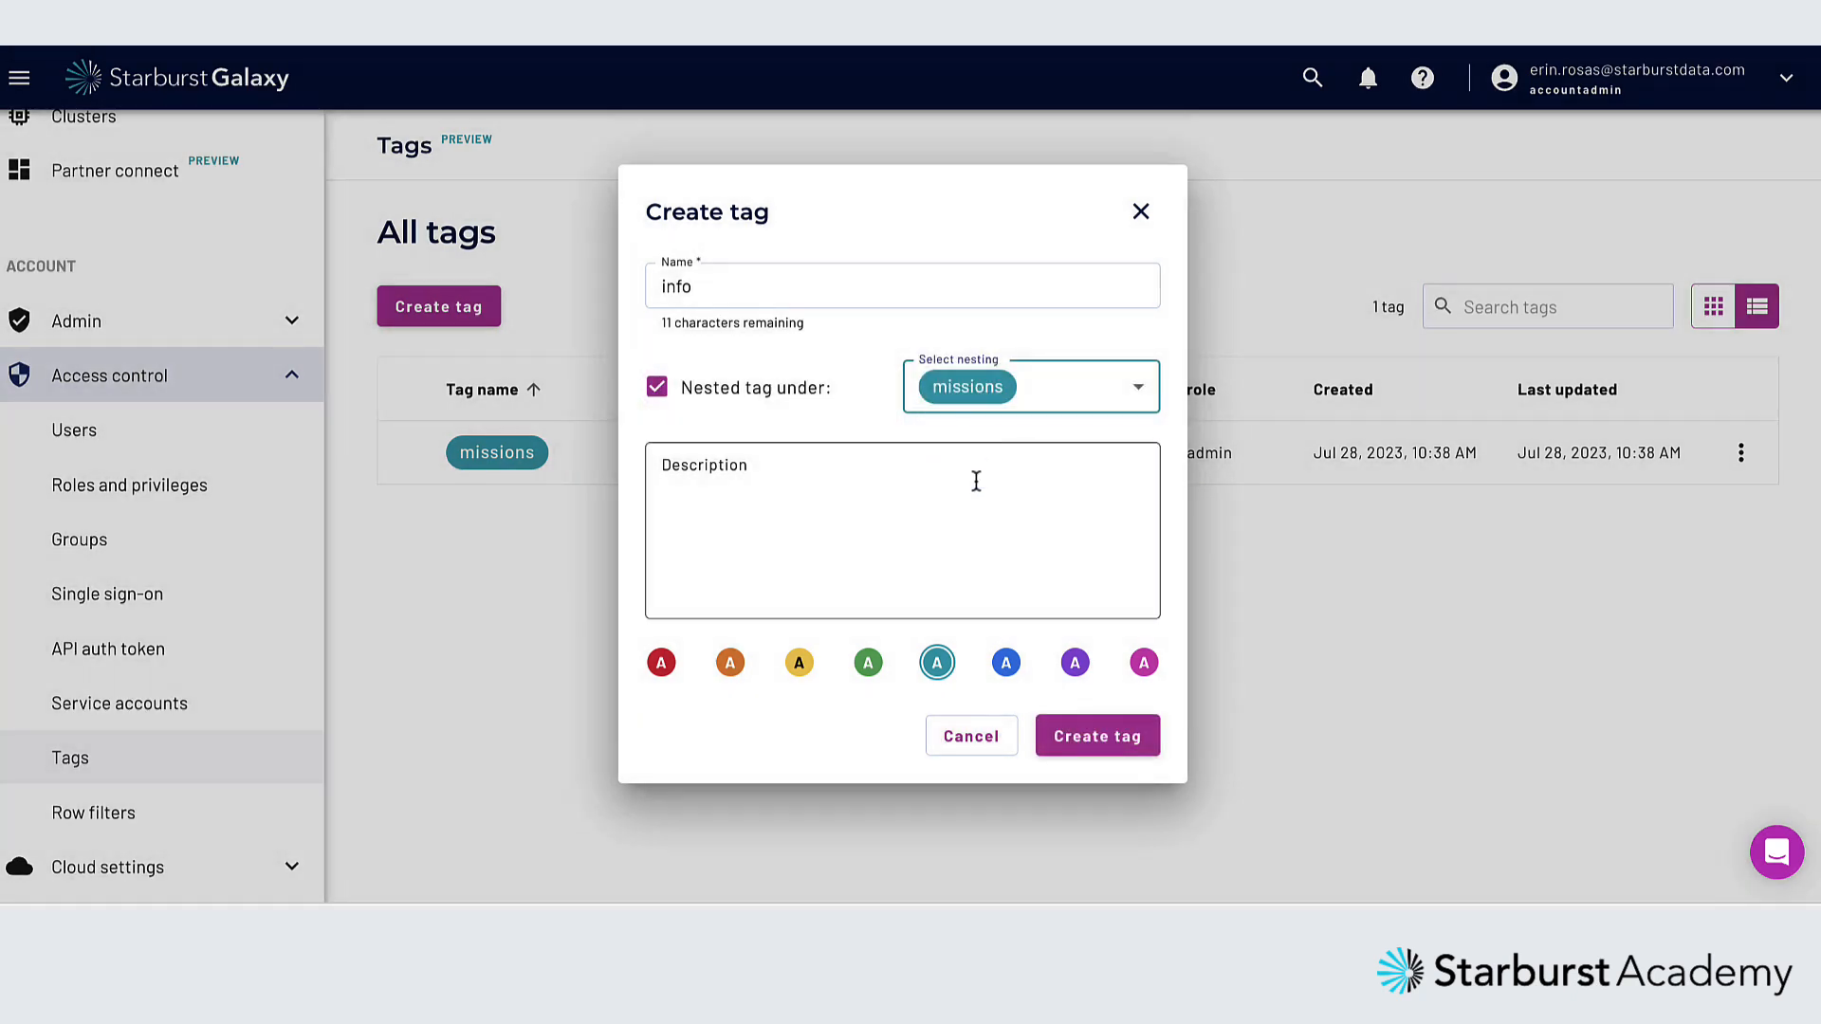
pyautogui.click(972, 461)
pyautogui.write('info')
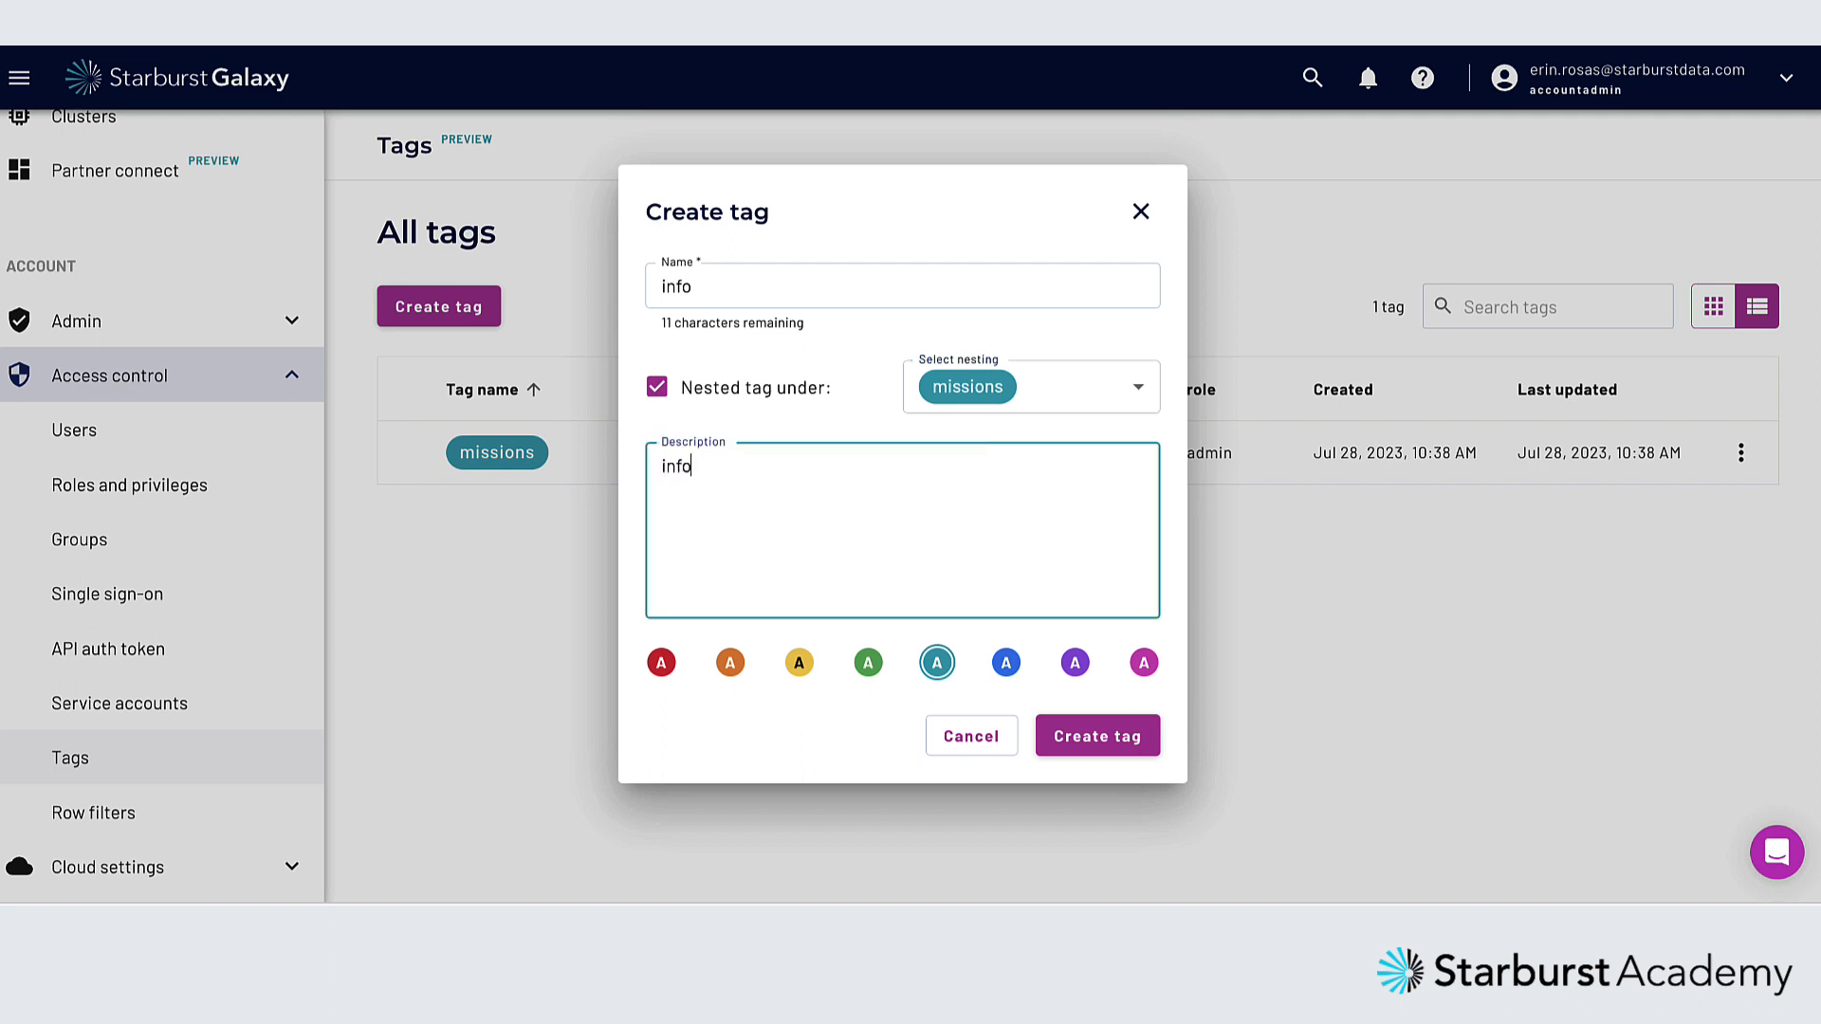
pyautogui.write('rmation about missions')
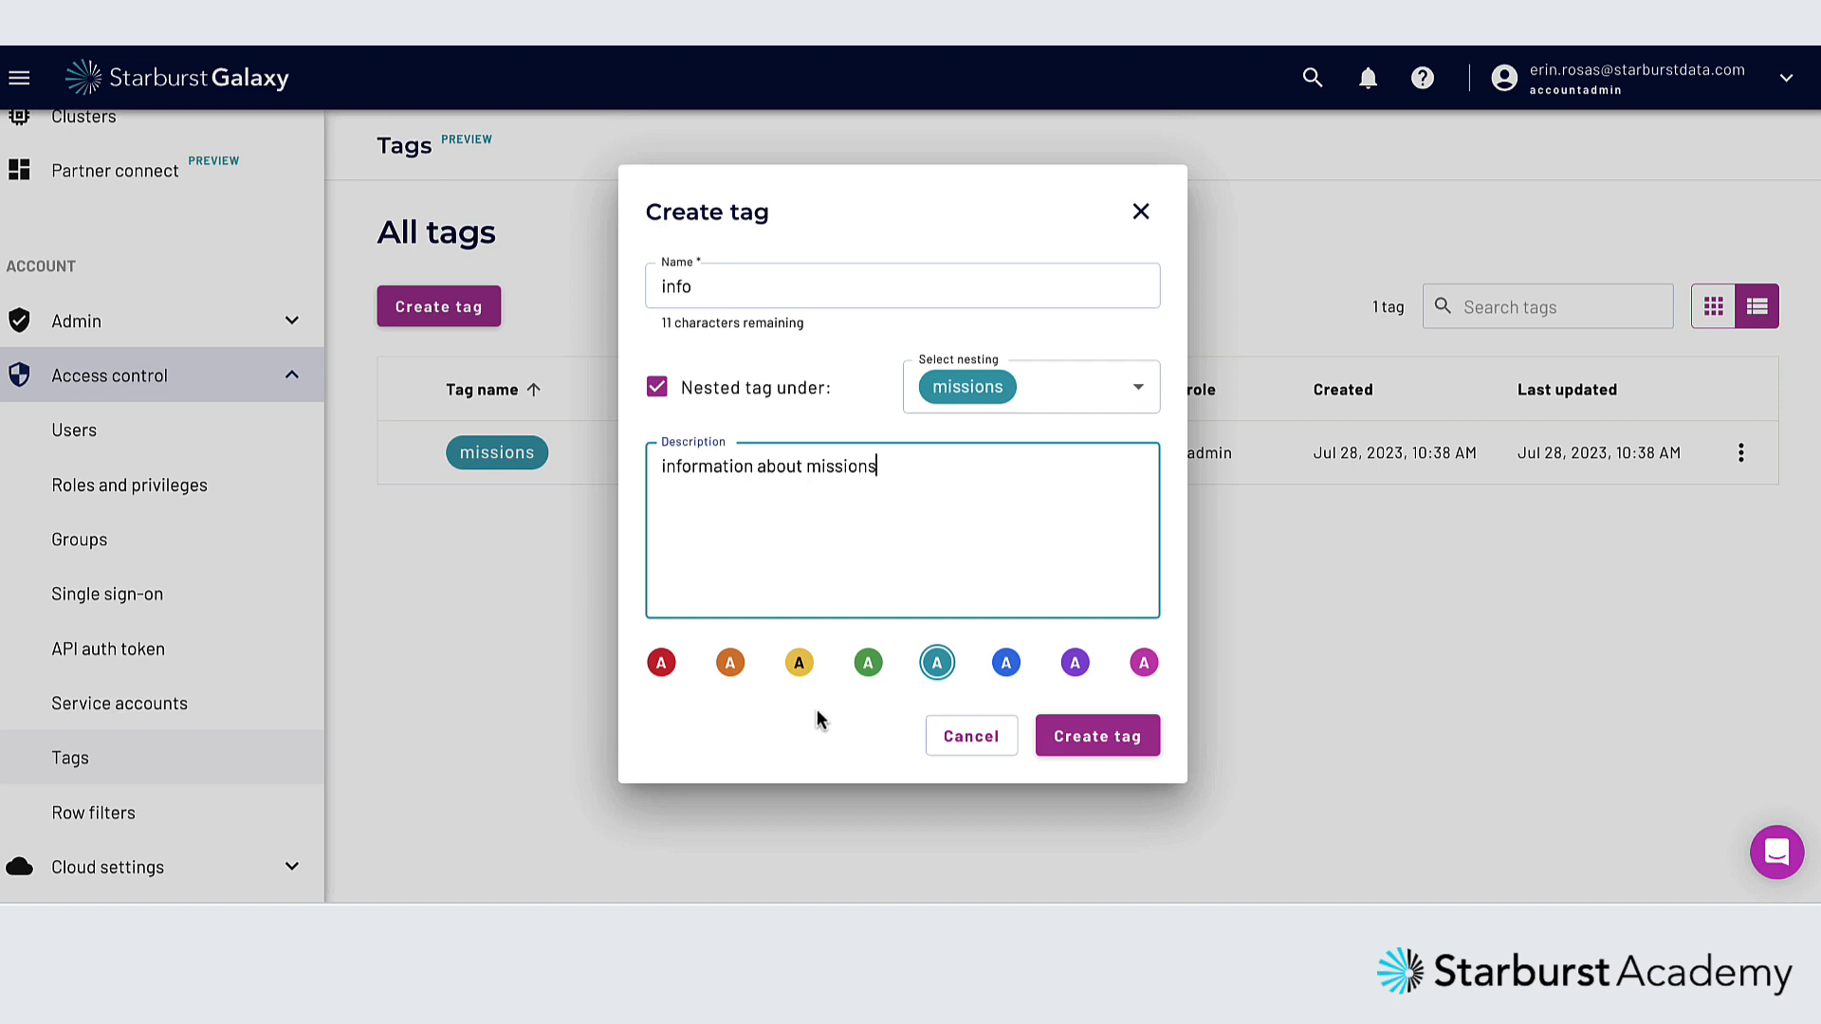
pyautogui.click(799, 666)
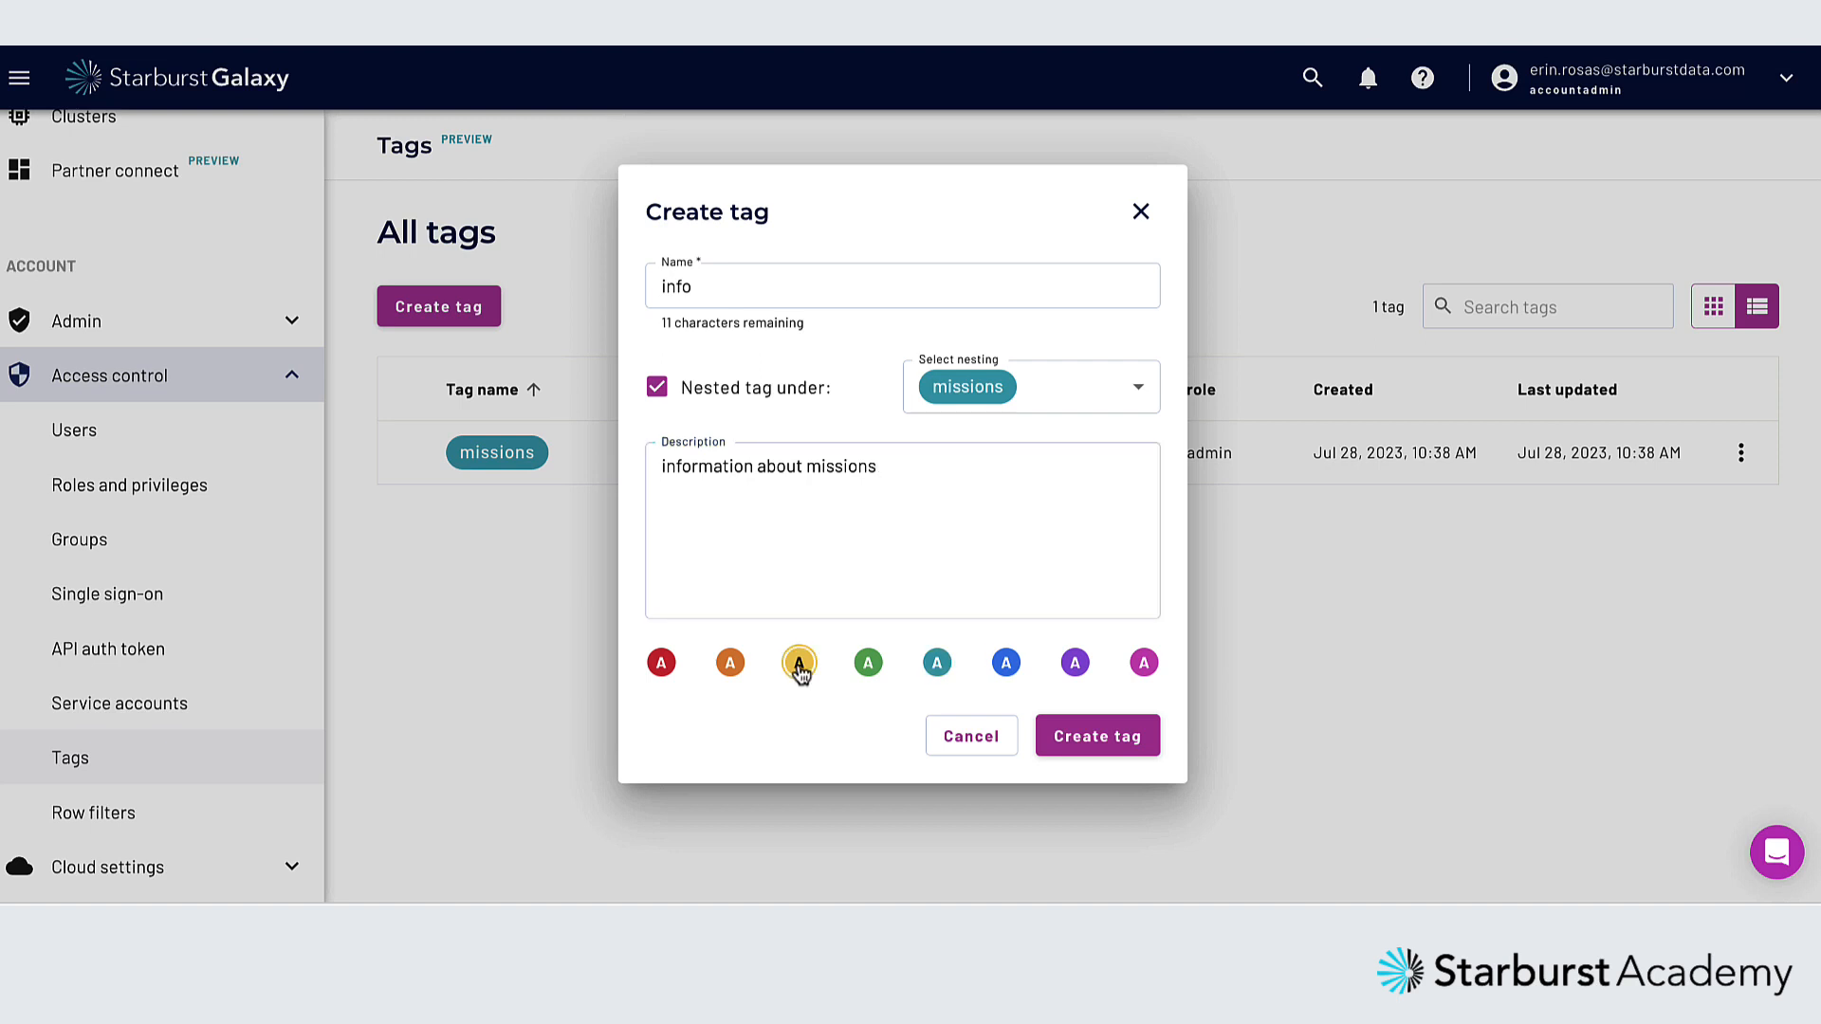
pyautogui.click(1076, 750)
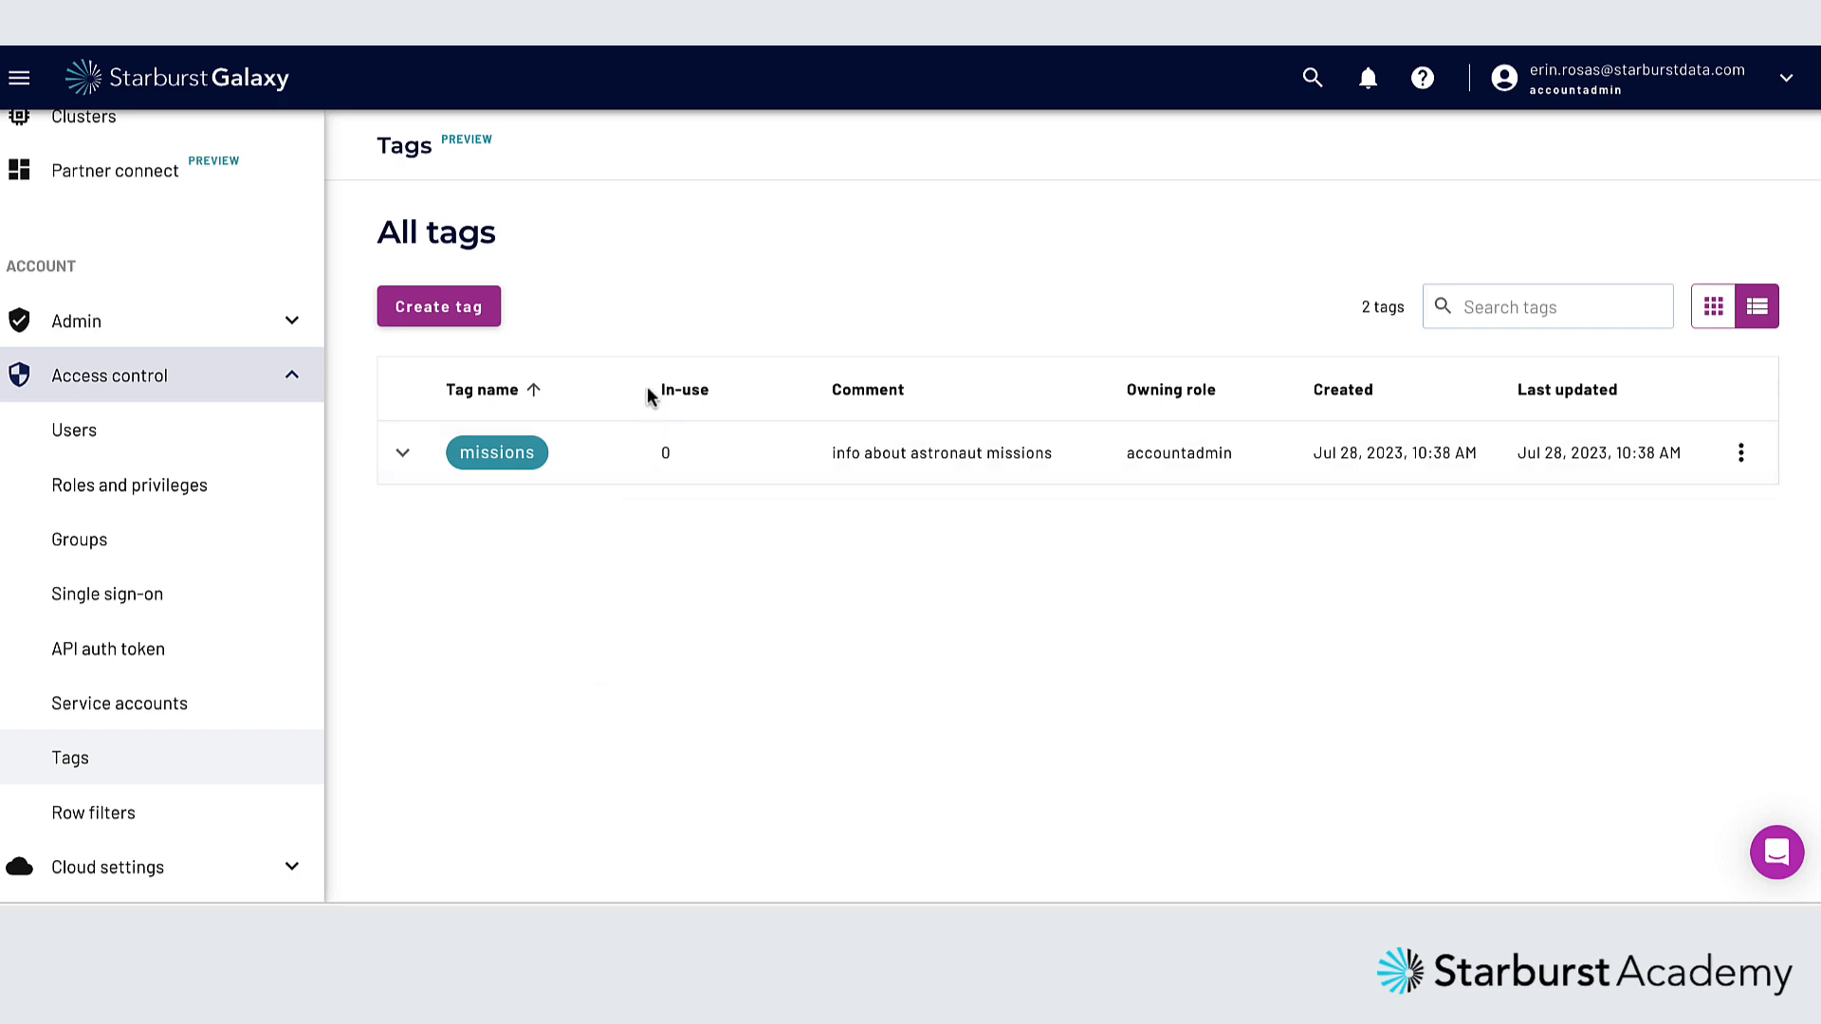
# Create an orange tag "personnel" nested under missions, described as "information about astronauts", and expand the missions tag in the list
pyautogui.click(468, 309)
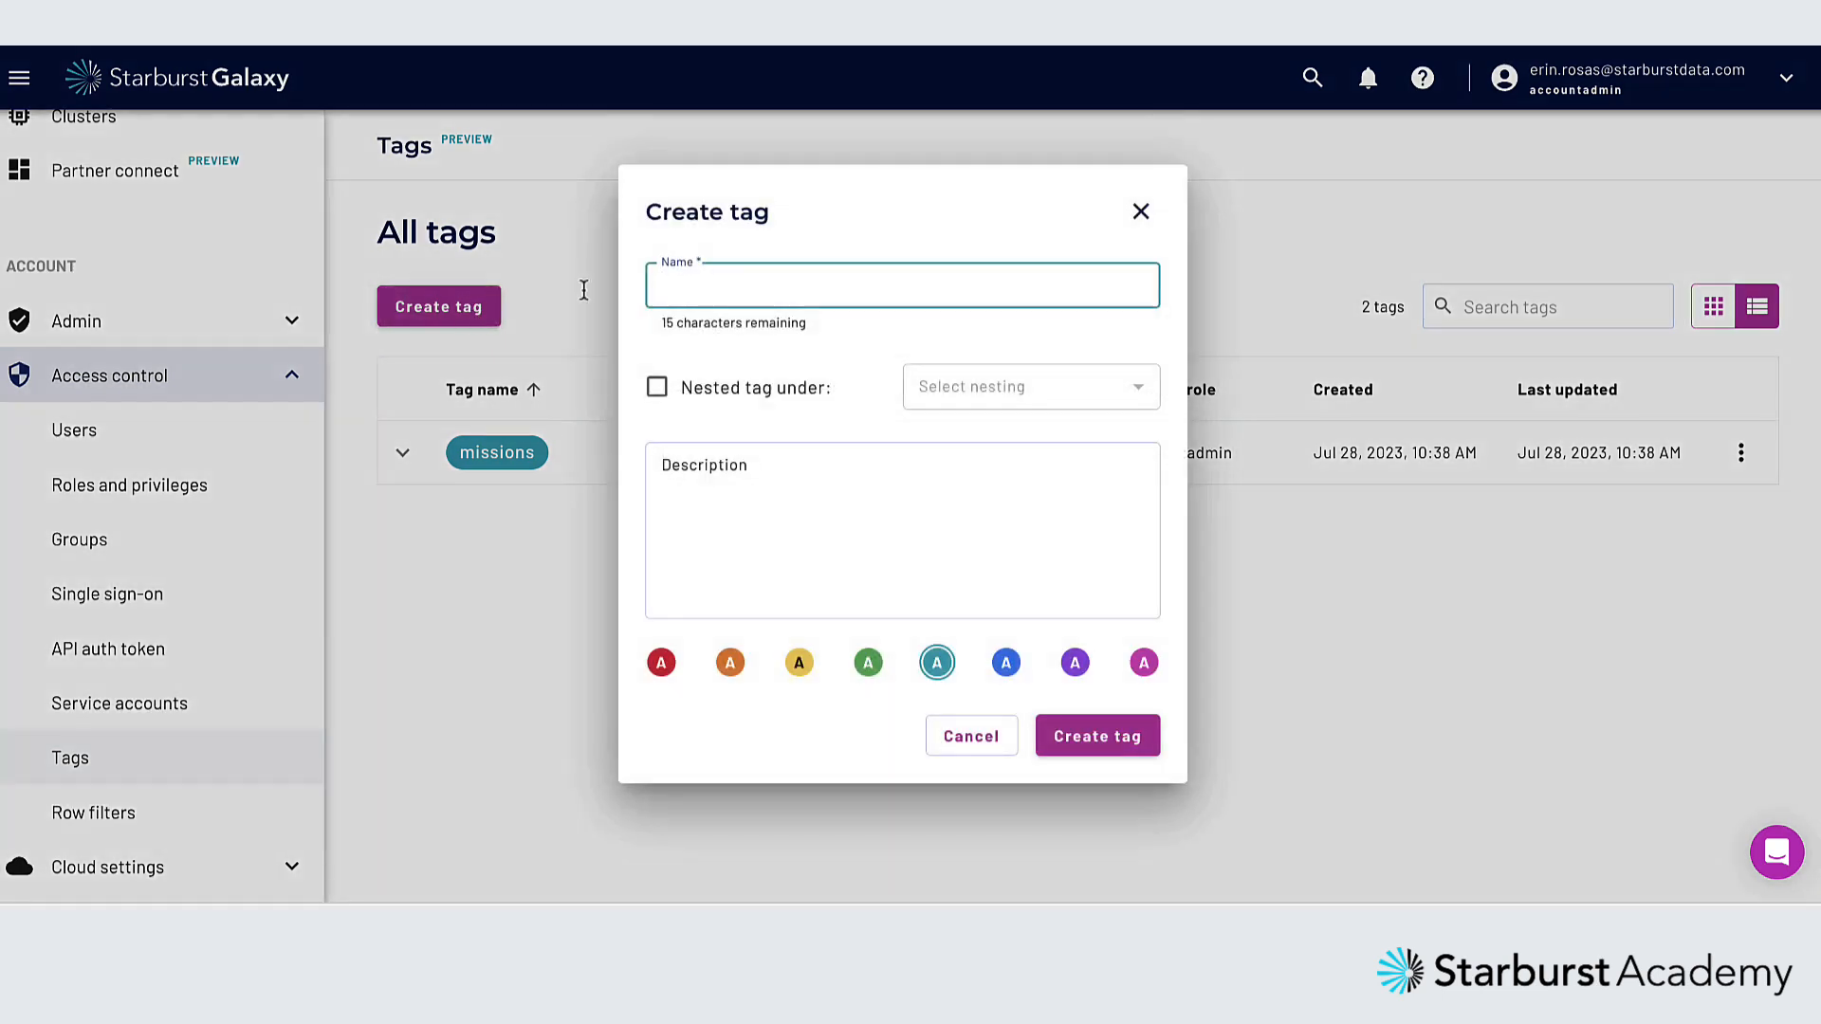
pyautogui.write('personnel')
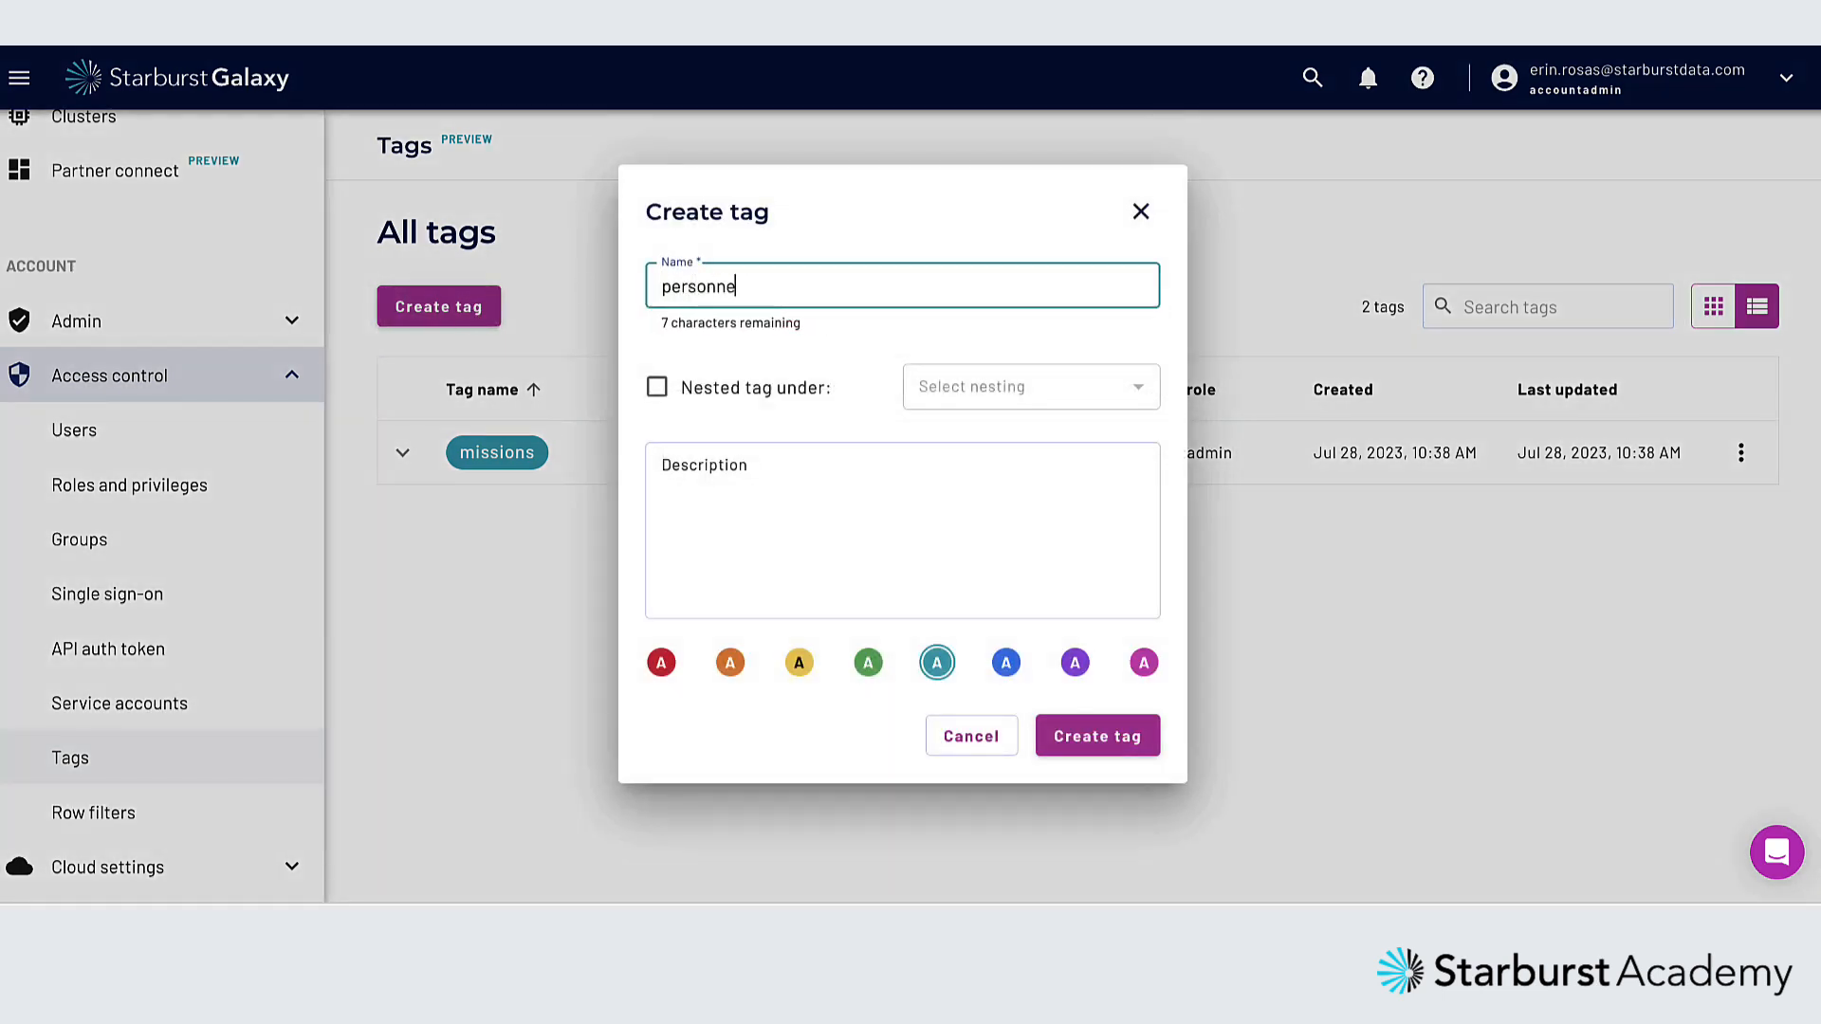
pyautogui.click(659, 391)
pyautogui.click(1014, 394)
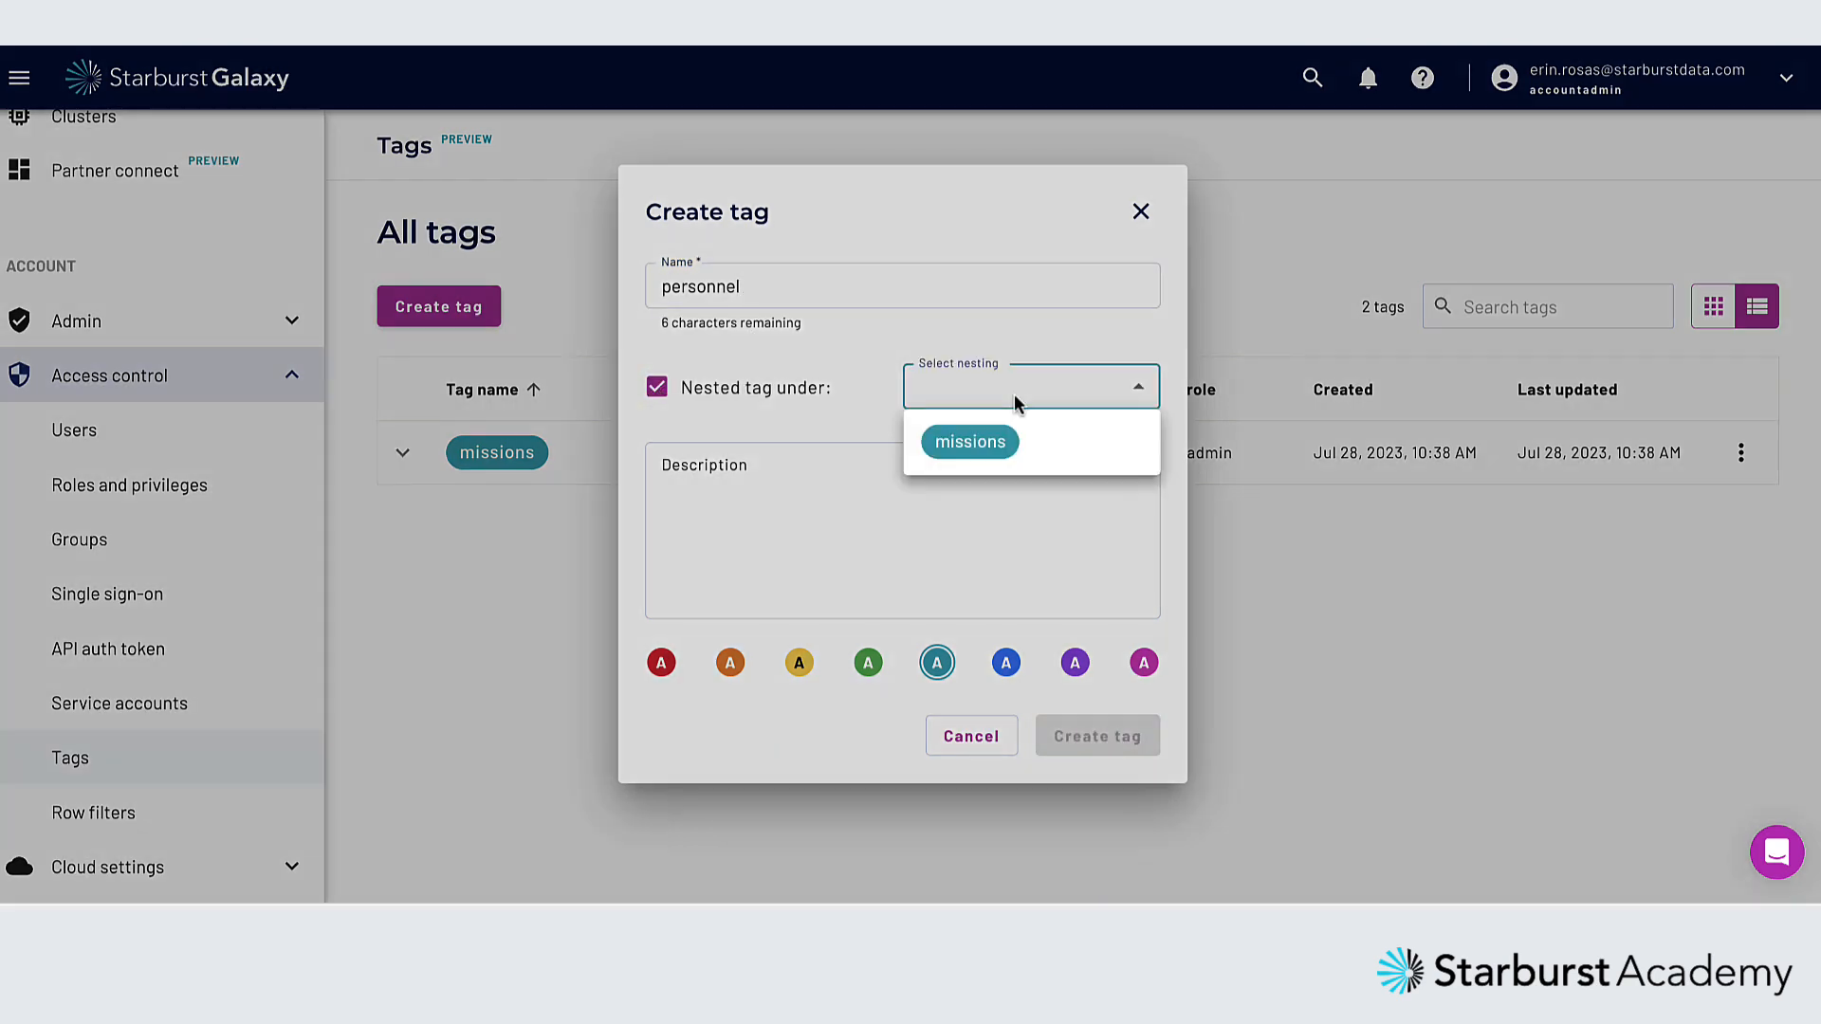
pyautogui.click(988, 455)
pyautogui.click(972, 465)
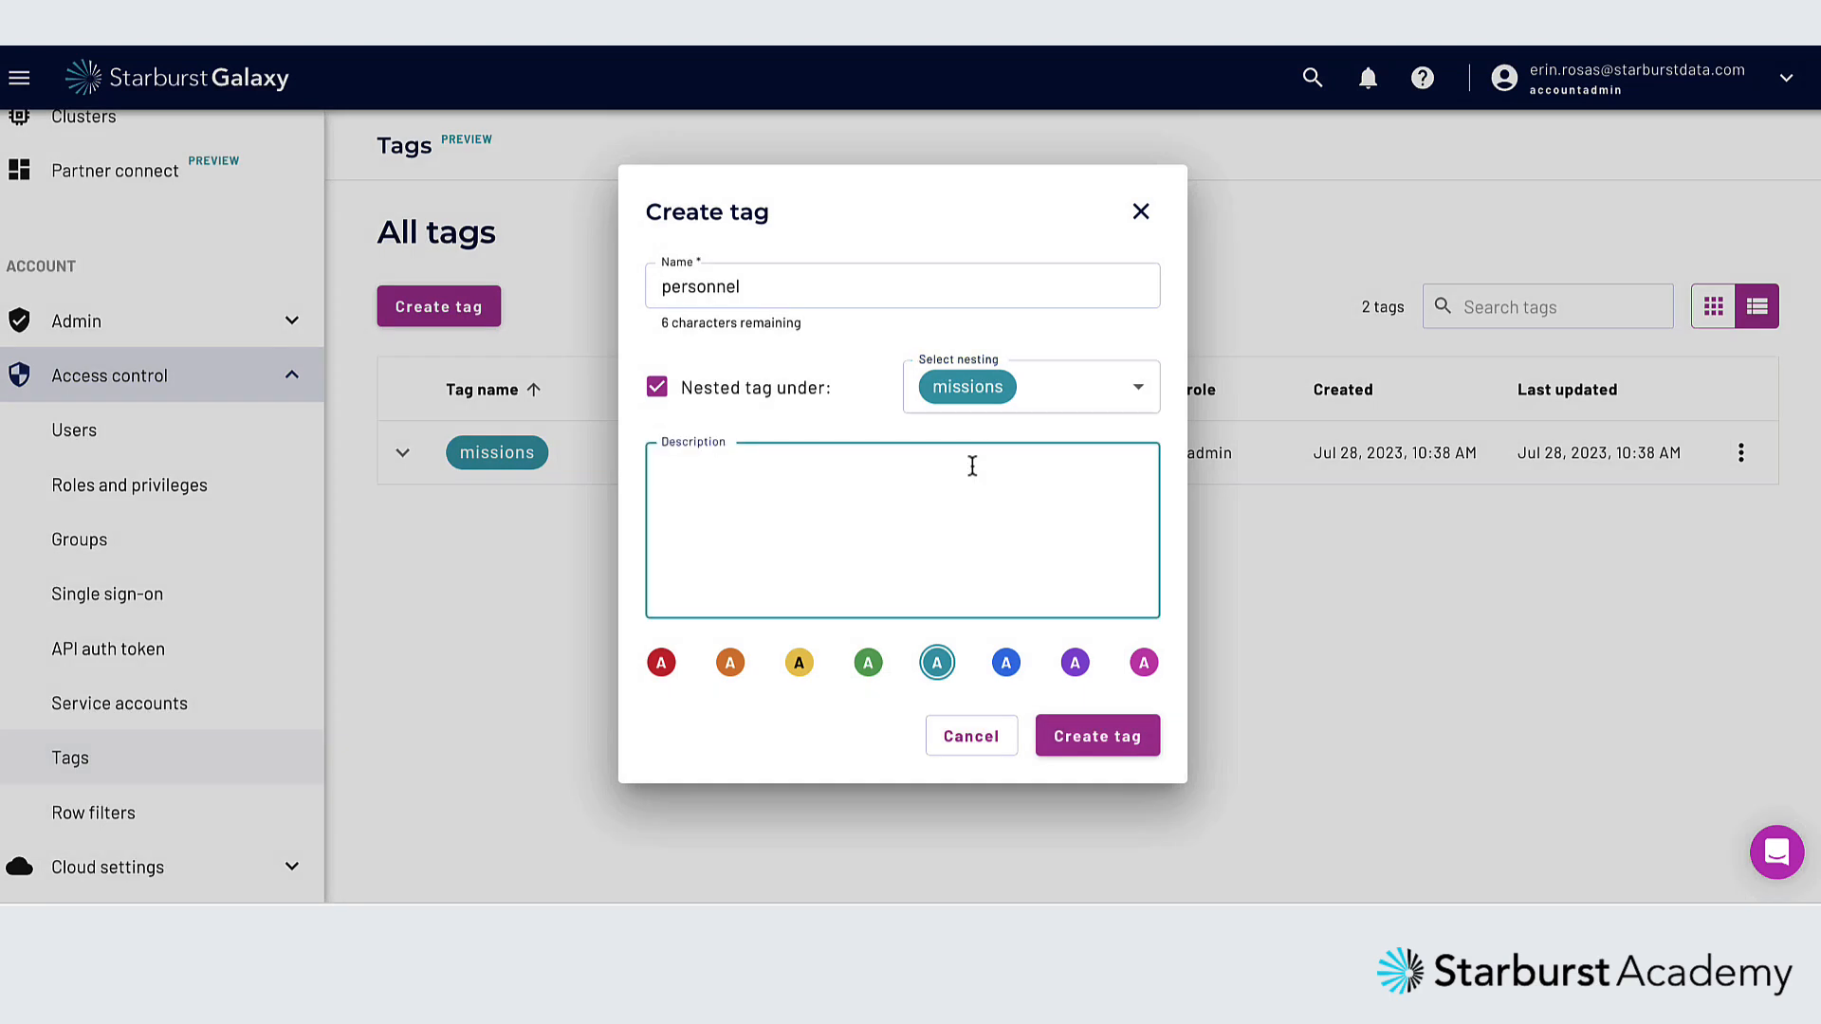
pyautogui.write('information about astronauts')
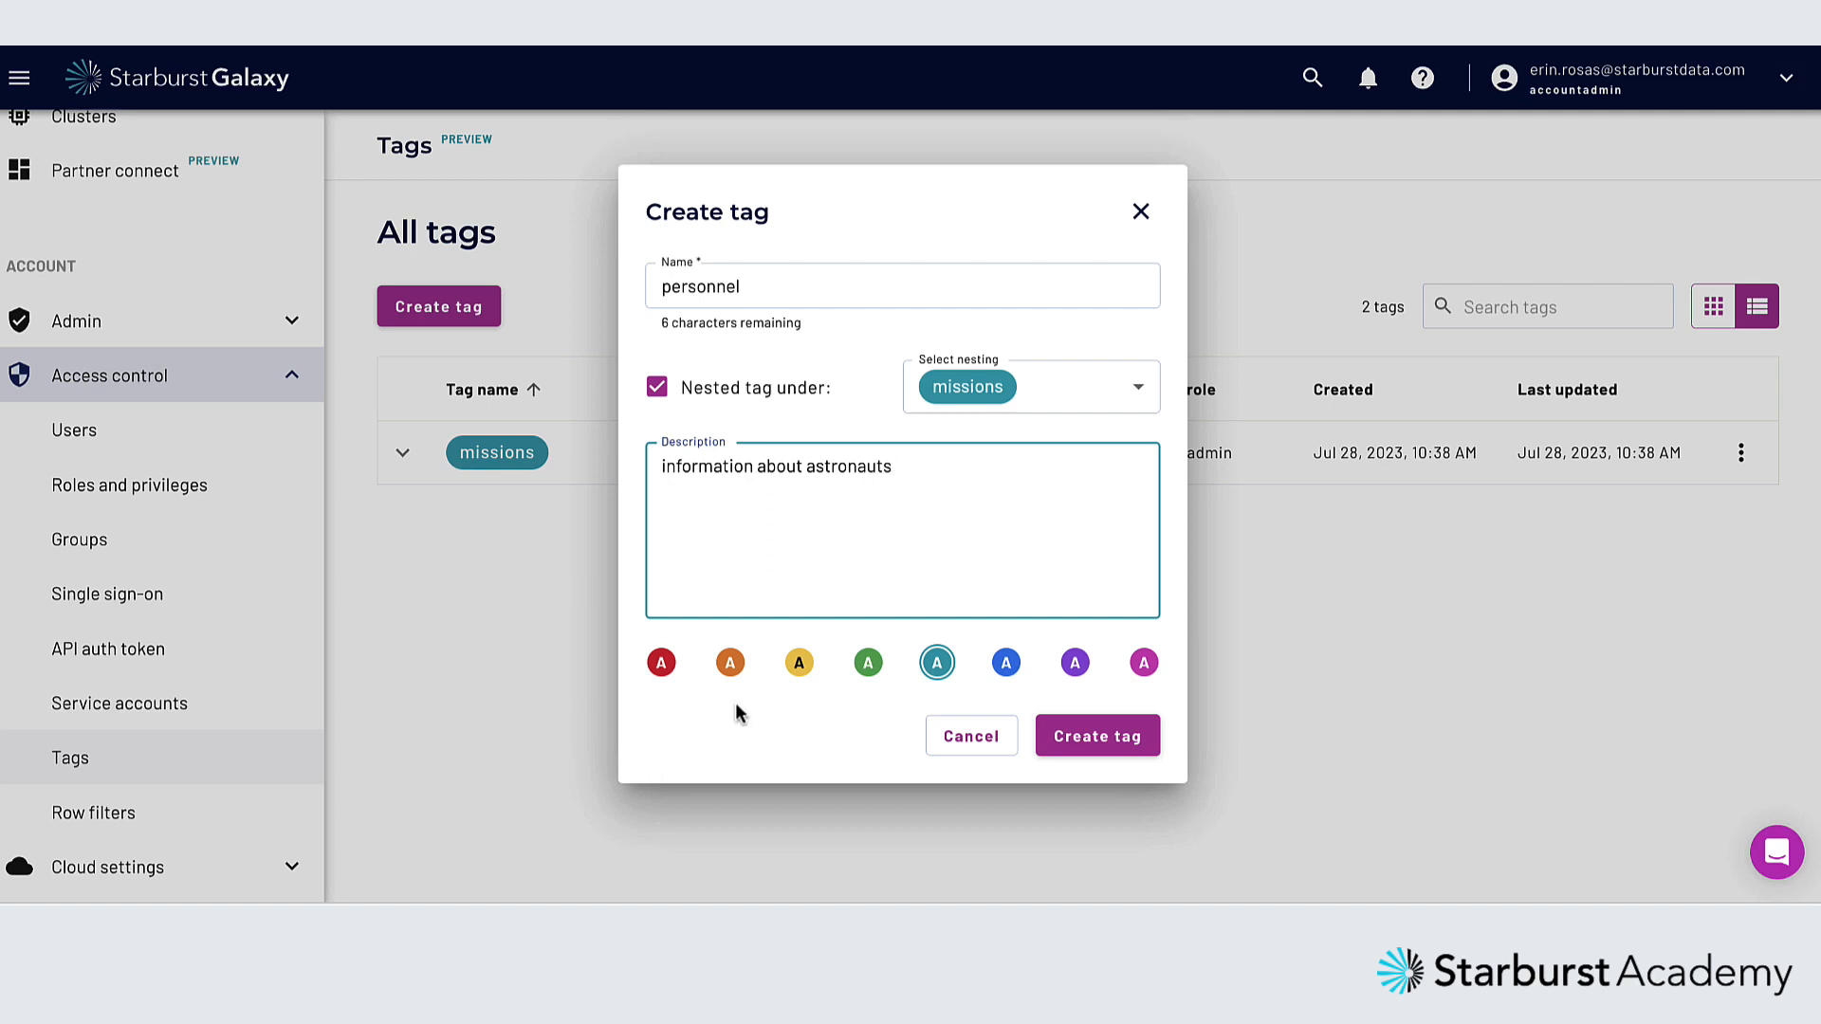
pyautogui.click(729, 663)
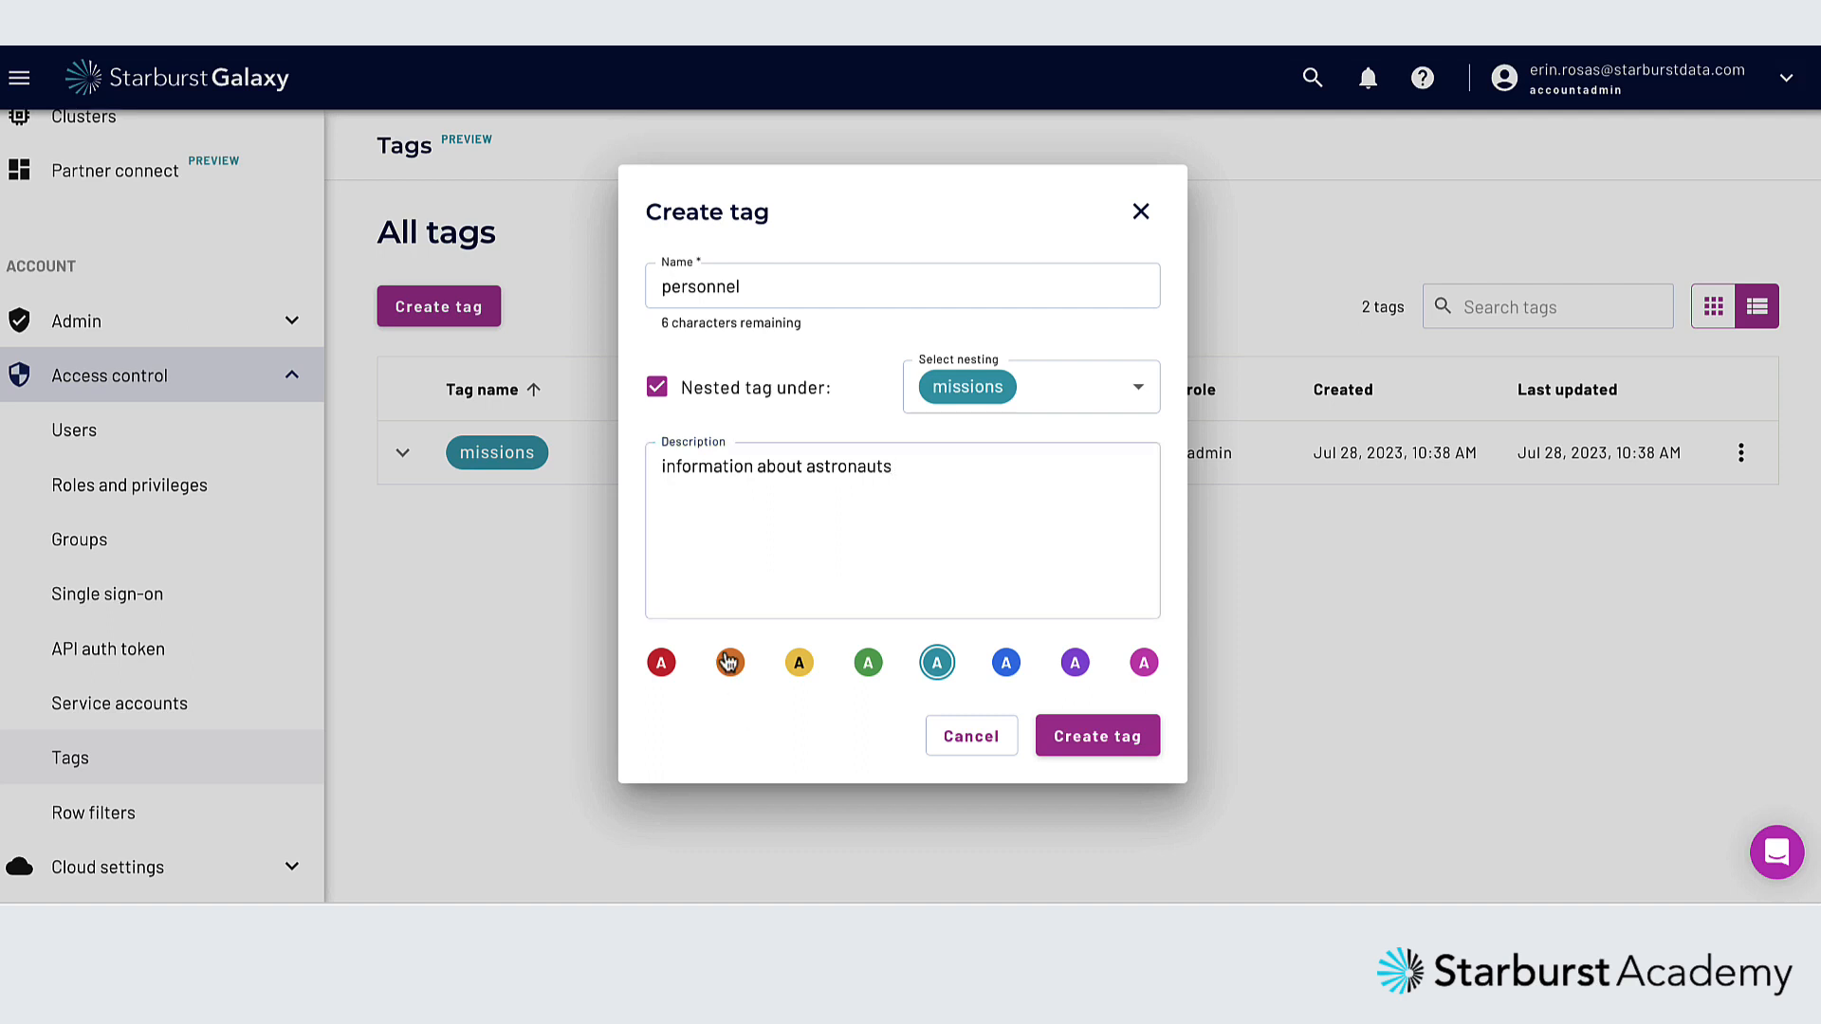
pyautogui.click(1100, 743)
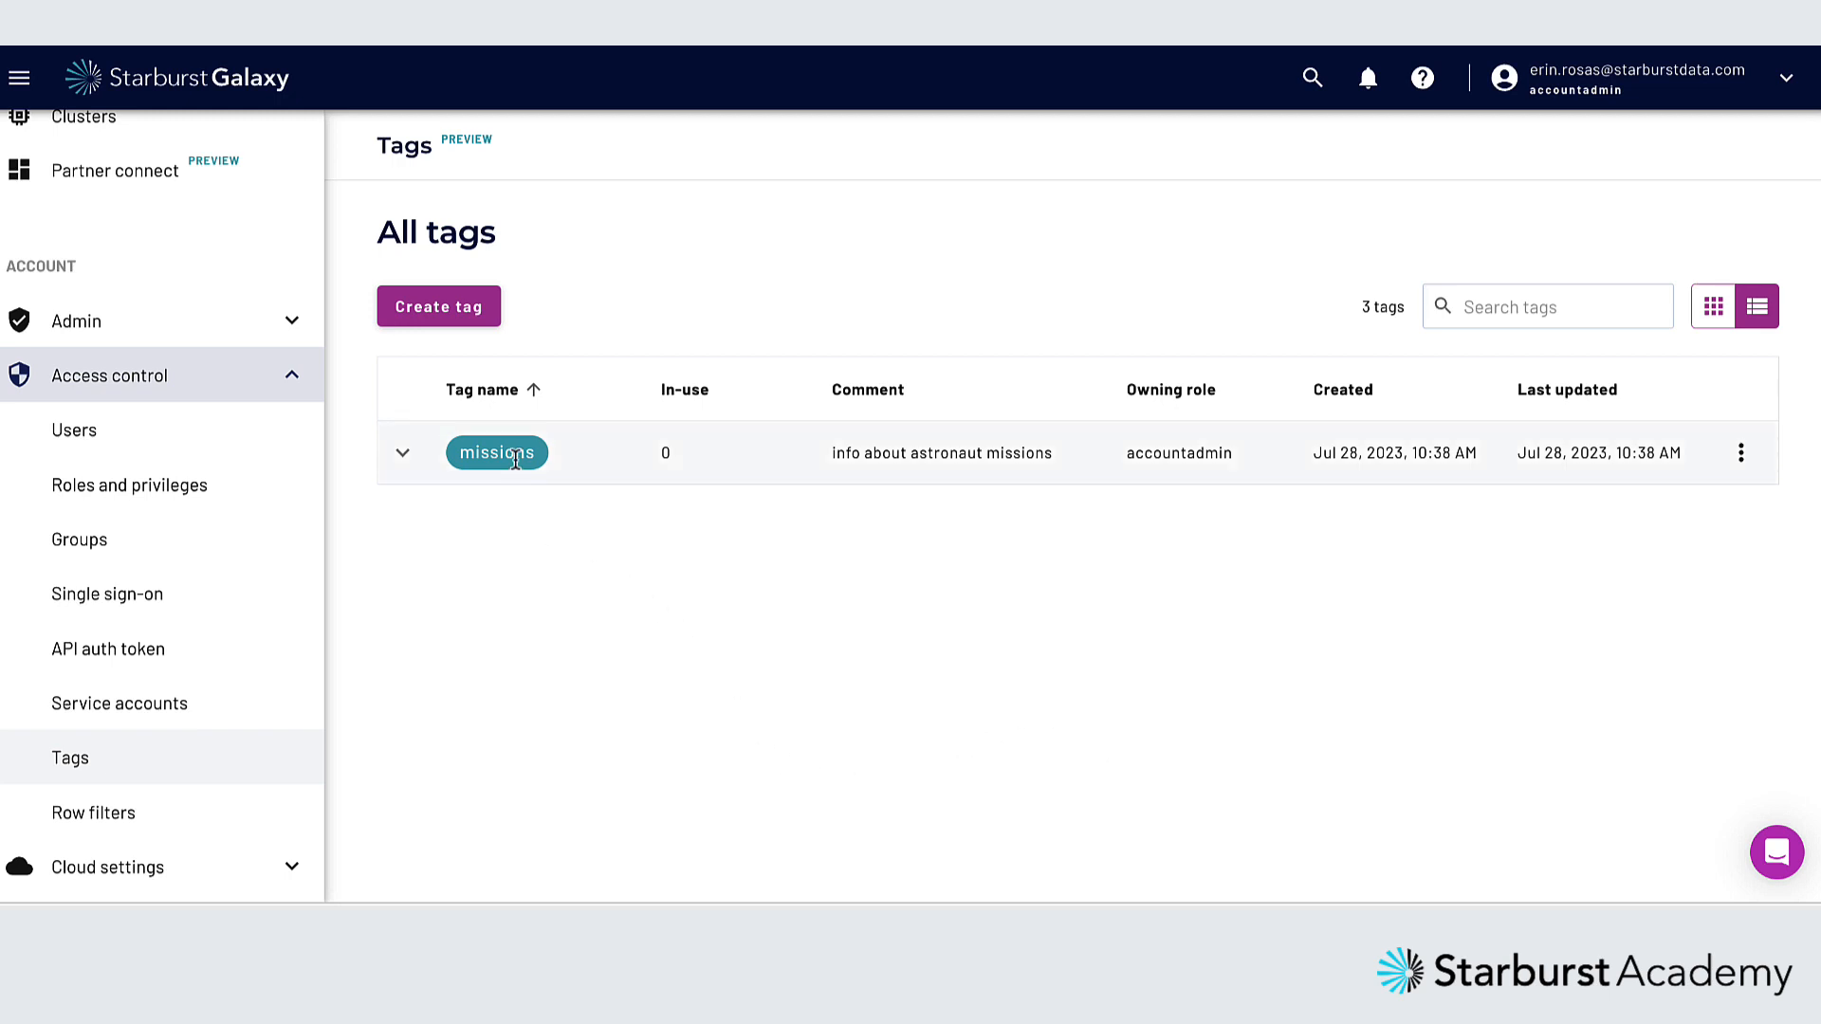
pyautogui.click(402, 454)
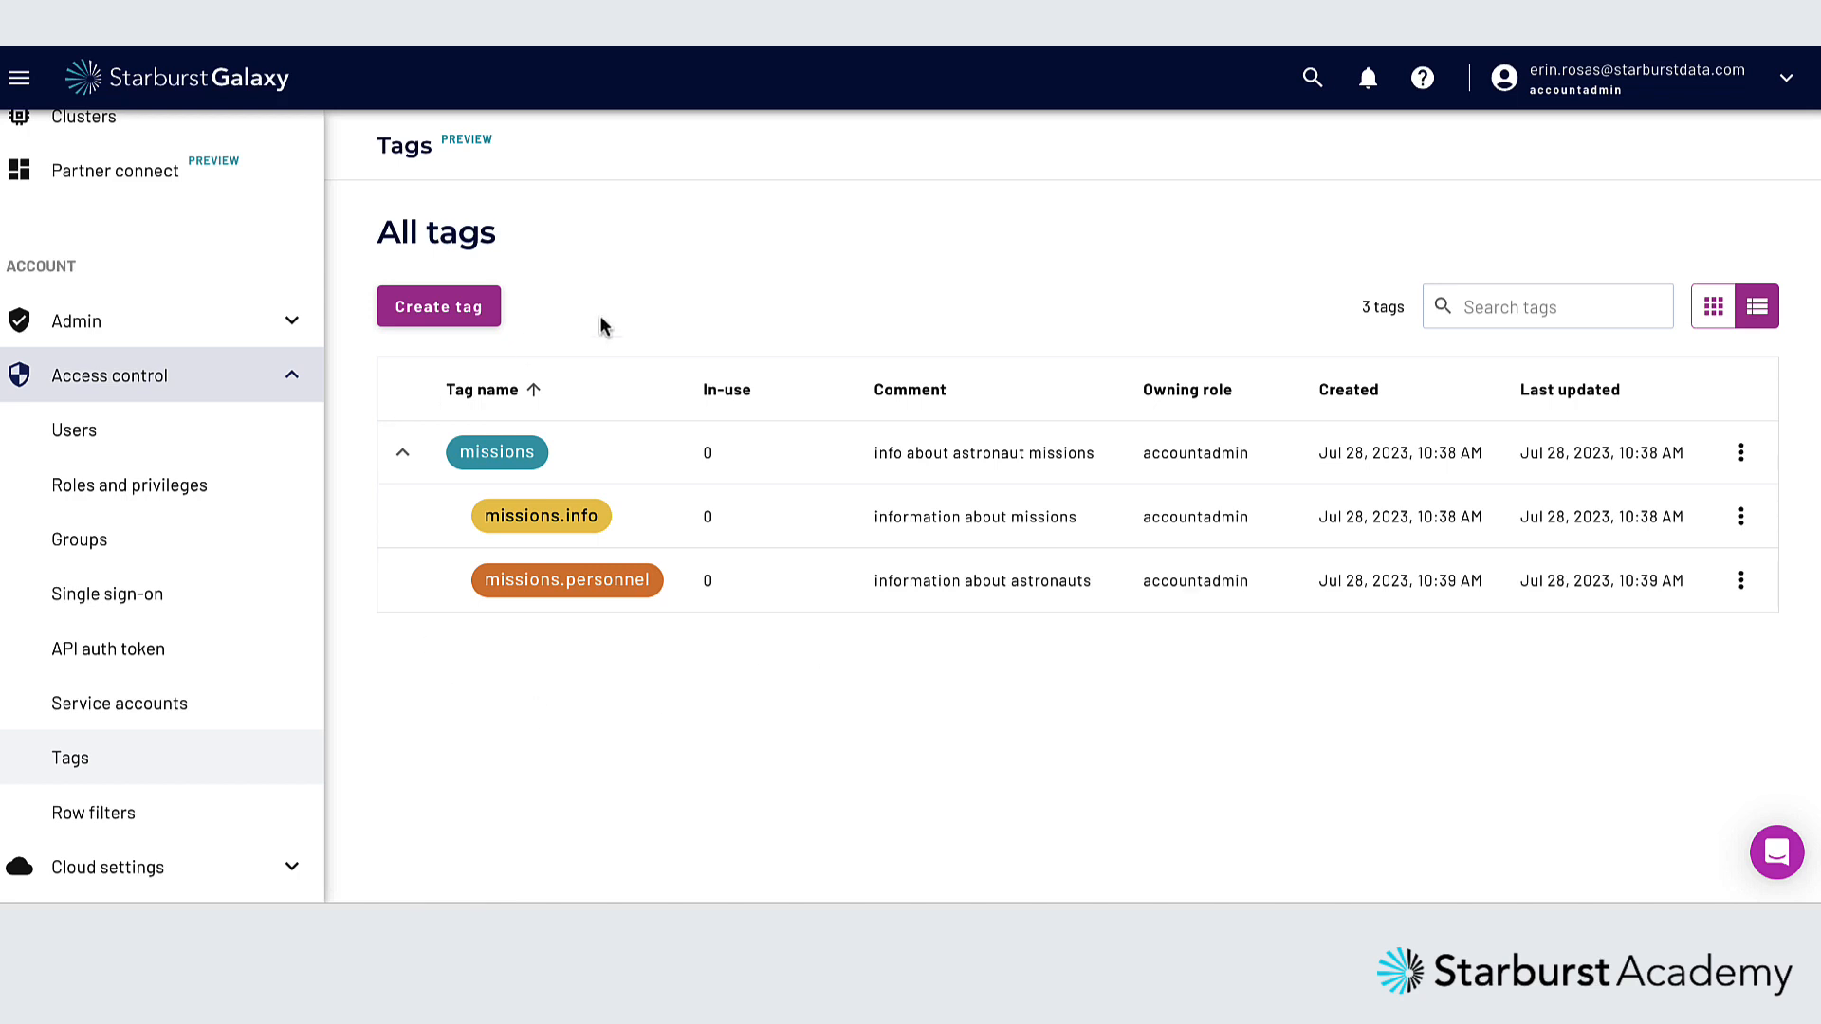
# Open the astronauts table in the demo schema of the sample catalog
pyautogui.scroll(4, 213, 253)
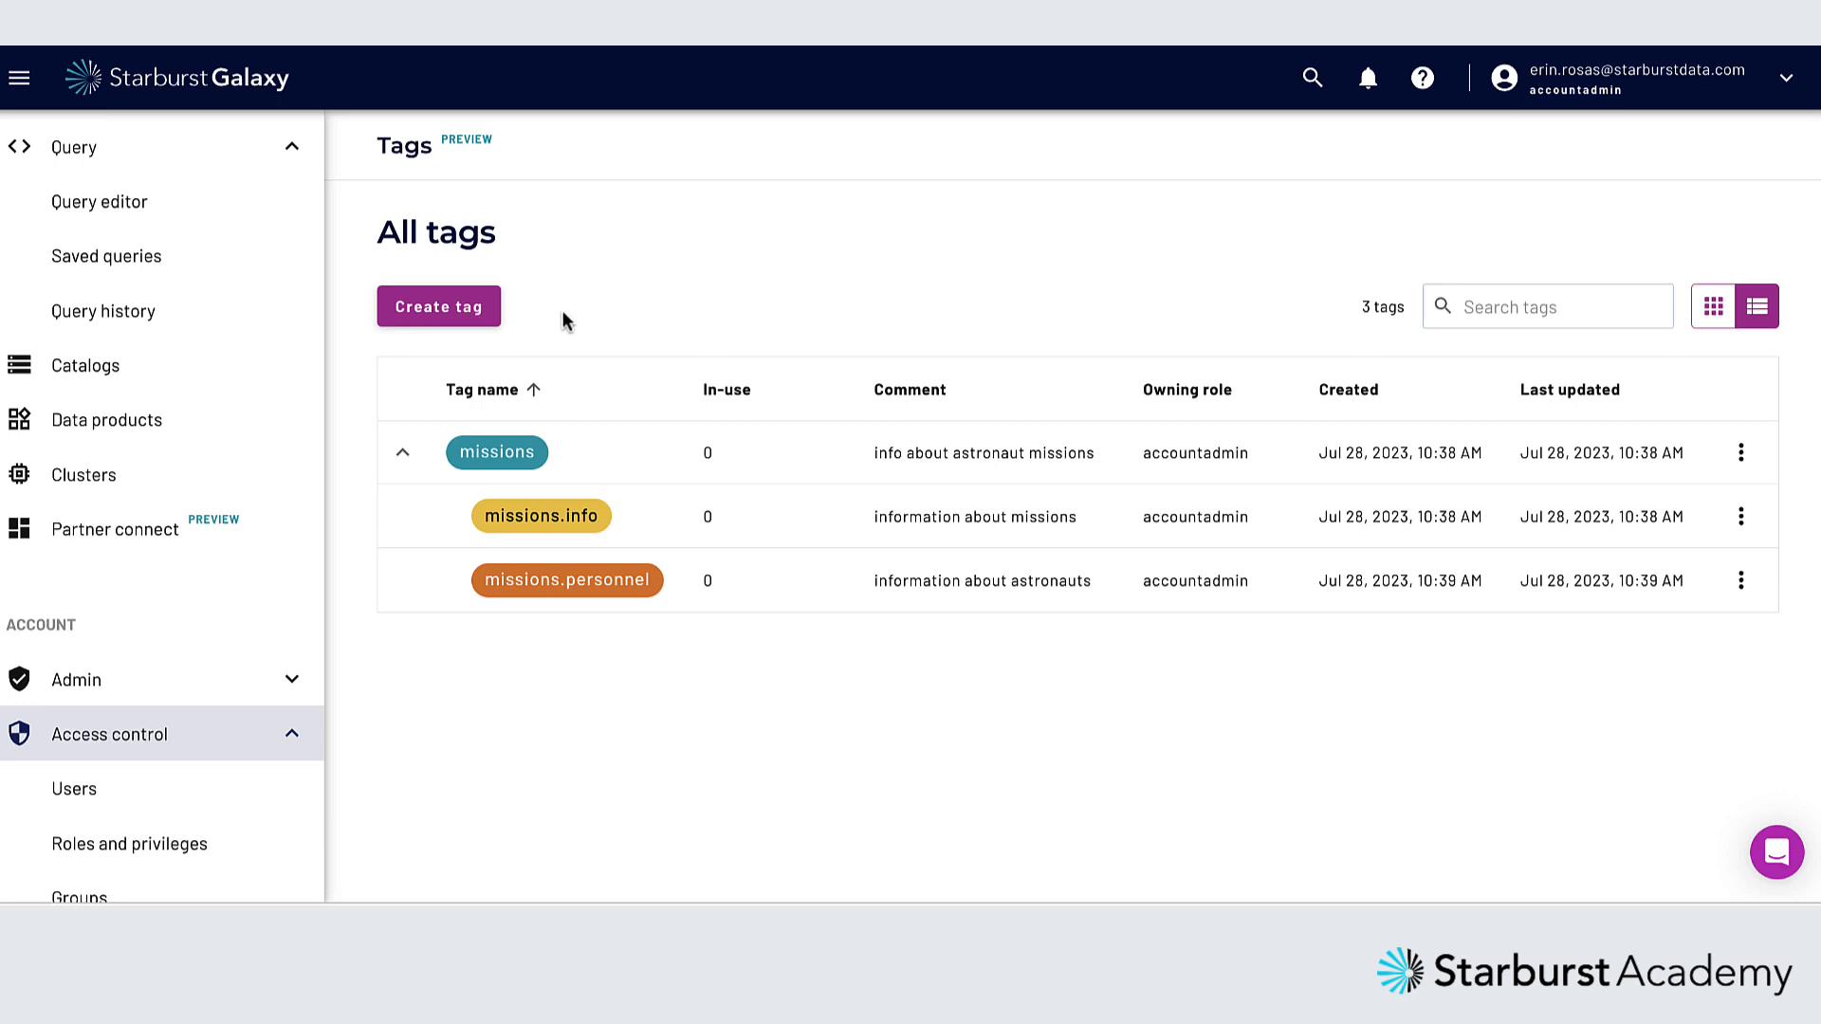
pyautogui.click(82, 369)
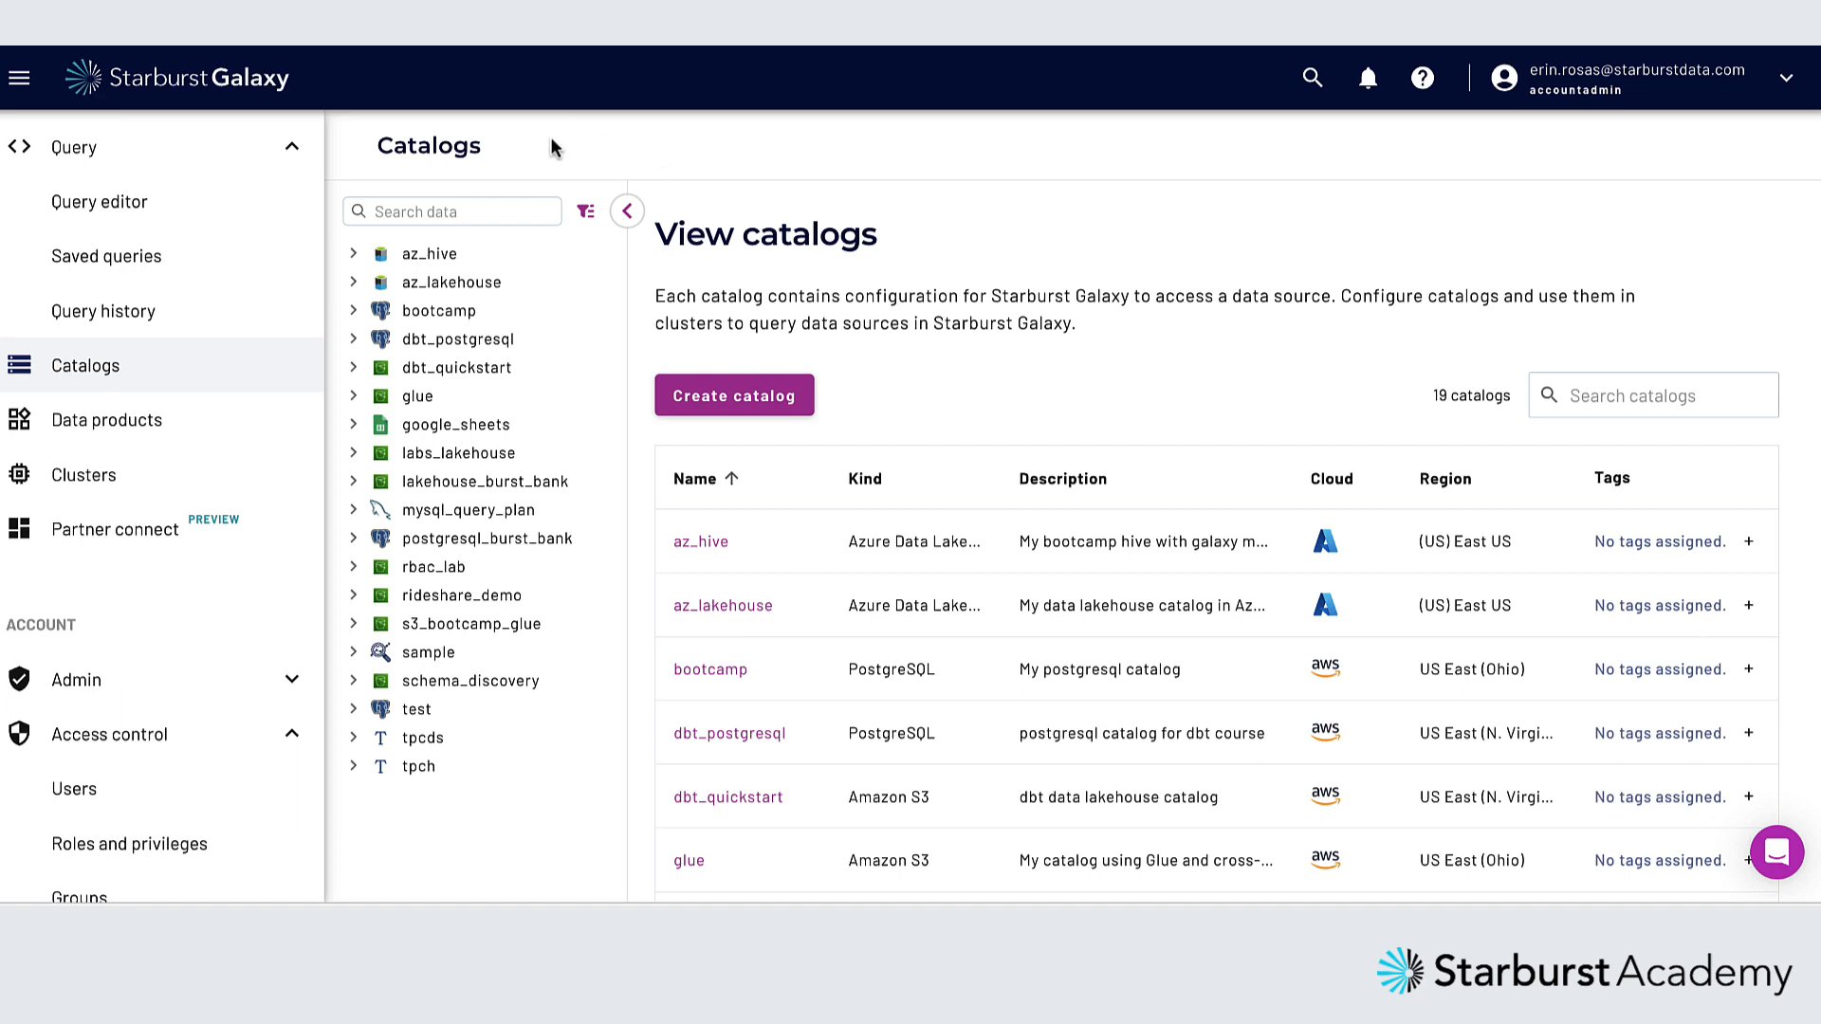
pyautogui.click(354, 653)
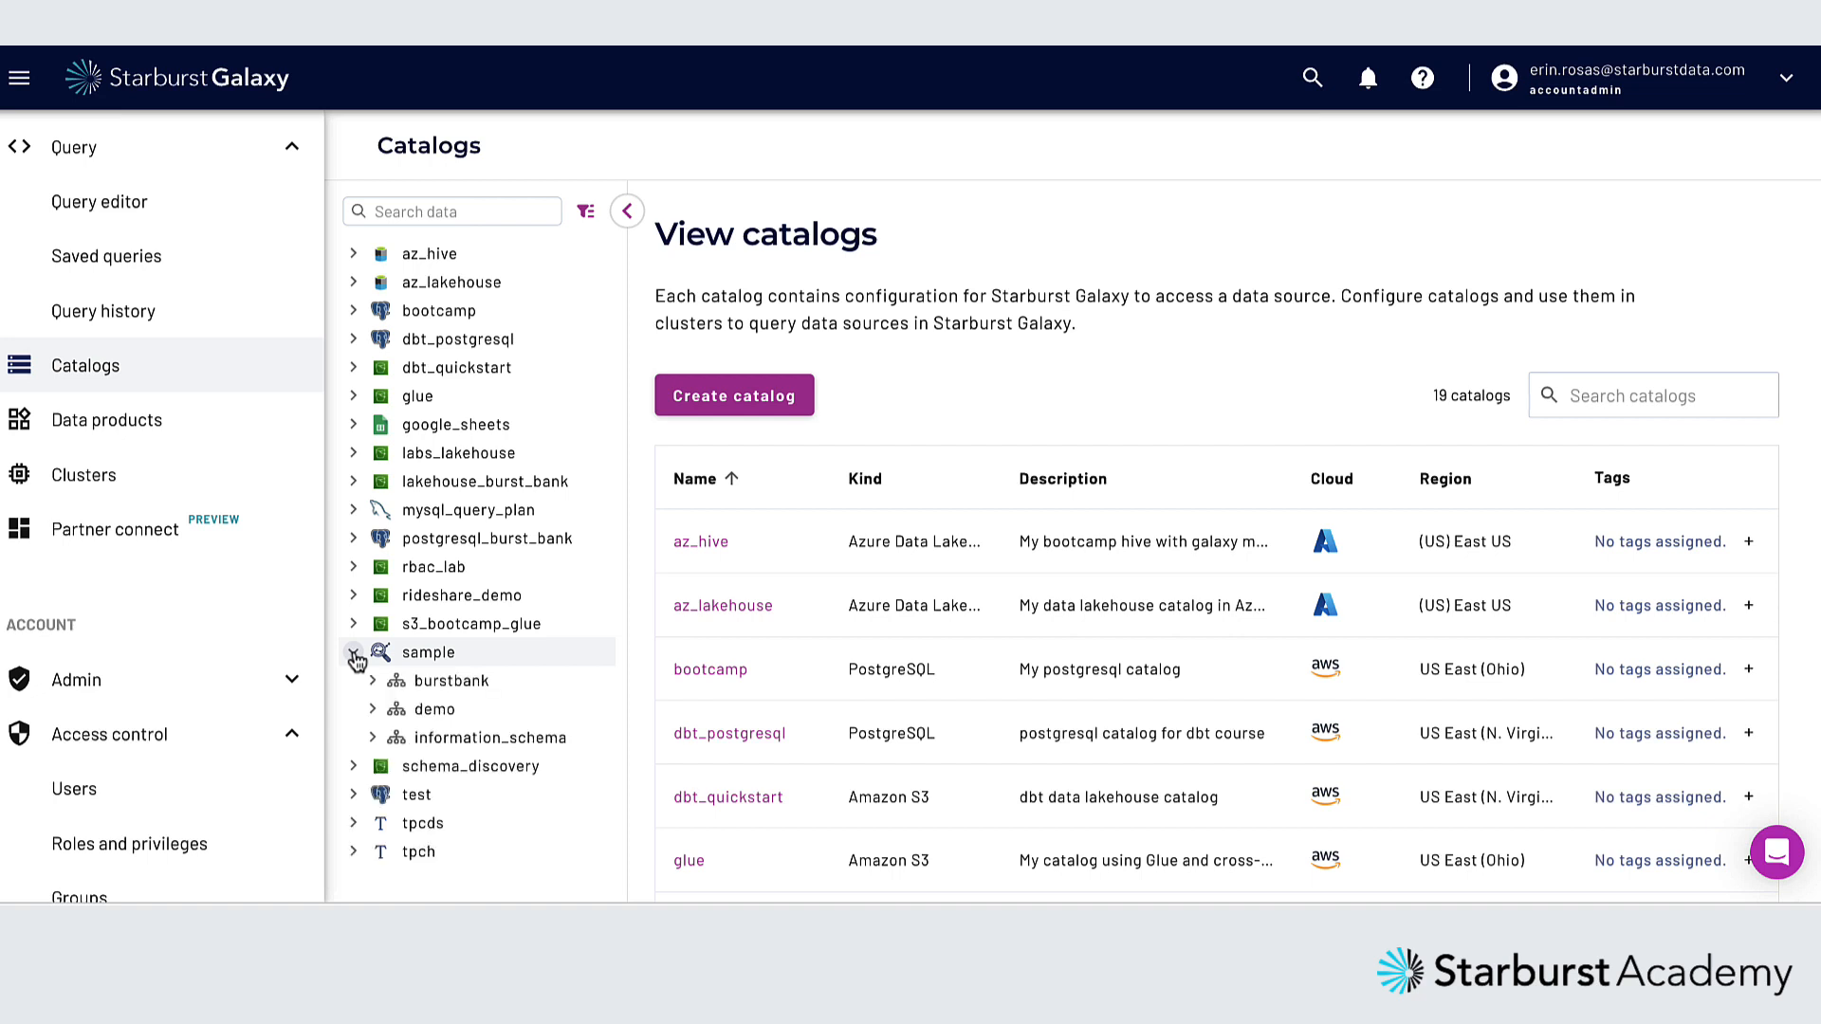
pyautogui.click(371, 712)
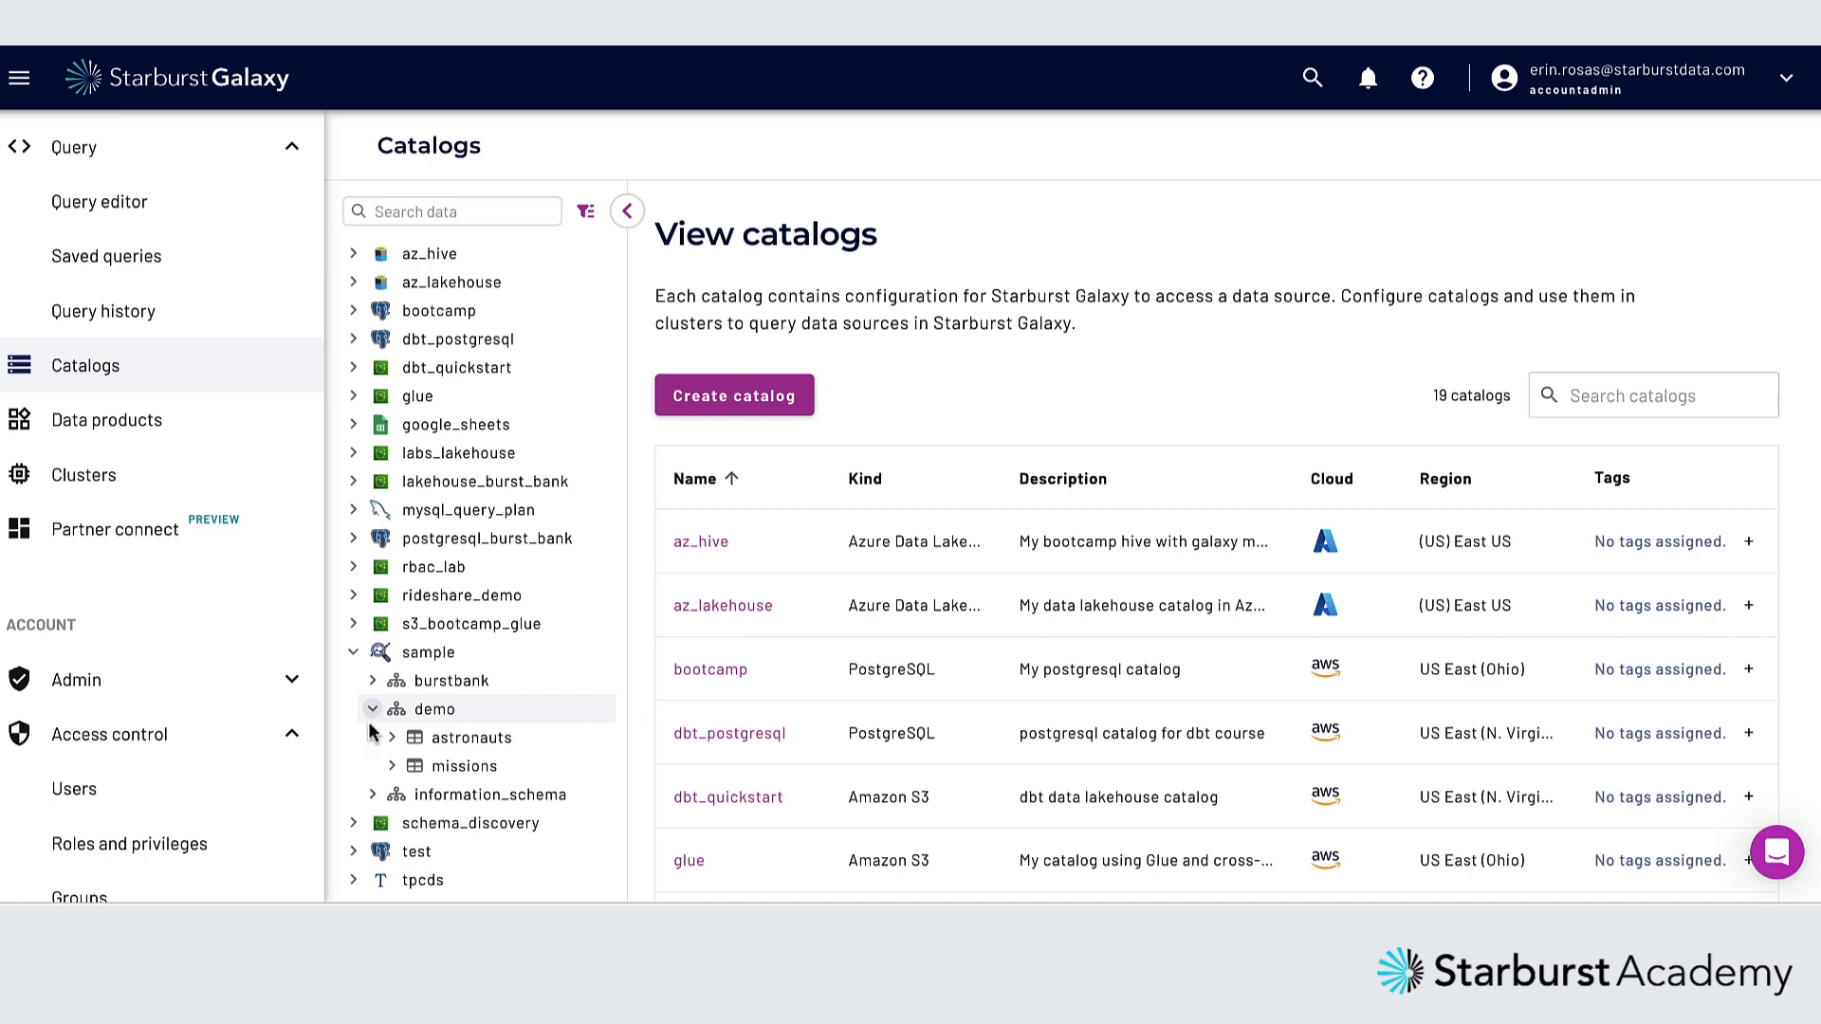
pyautogui.click(477, 739)
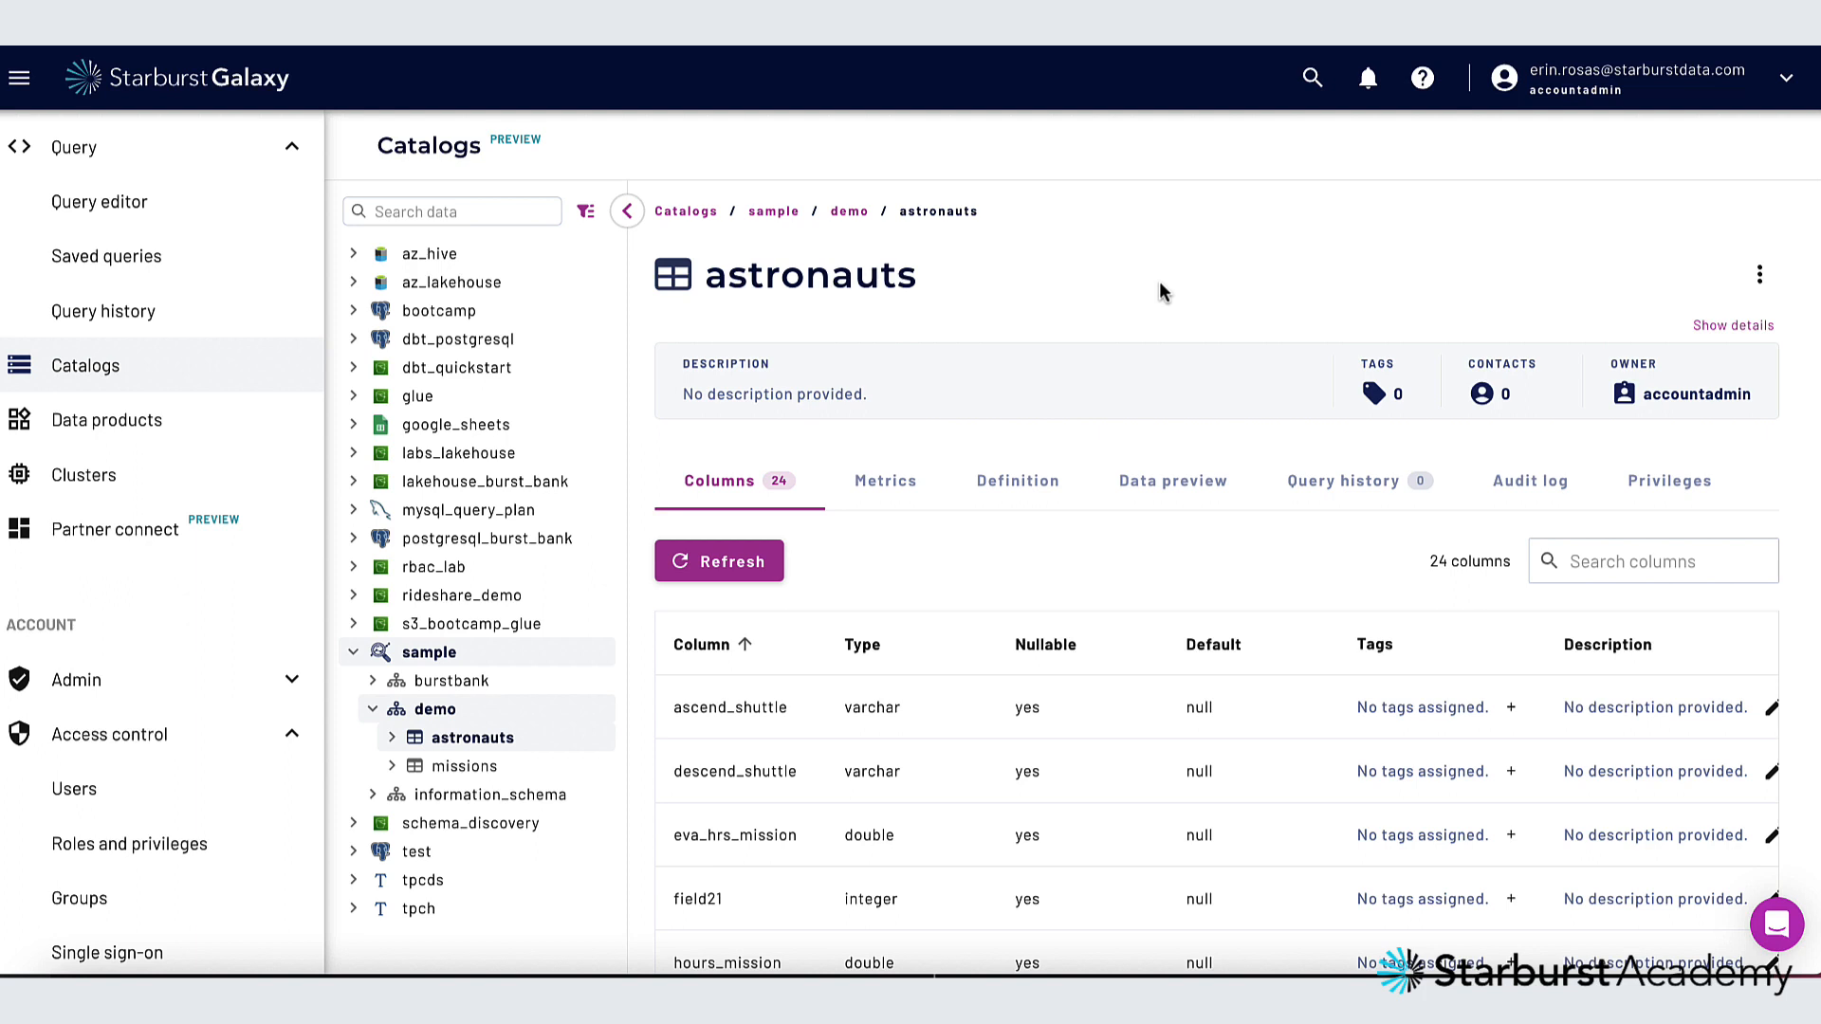
# Show the astronauts table's details and save "information about astronauts" as its description
pyautogui.click(1717, 326)
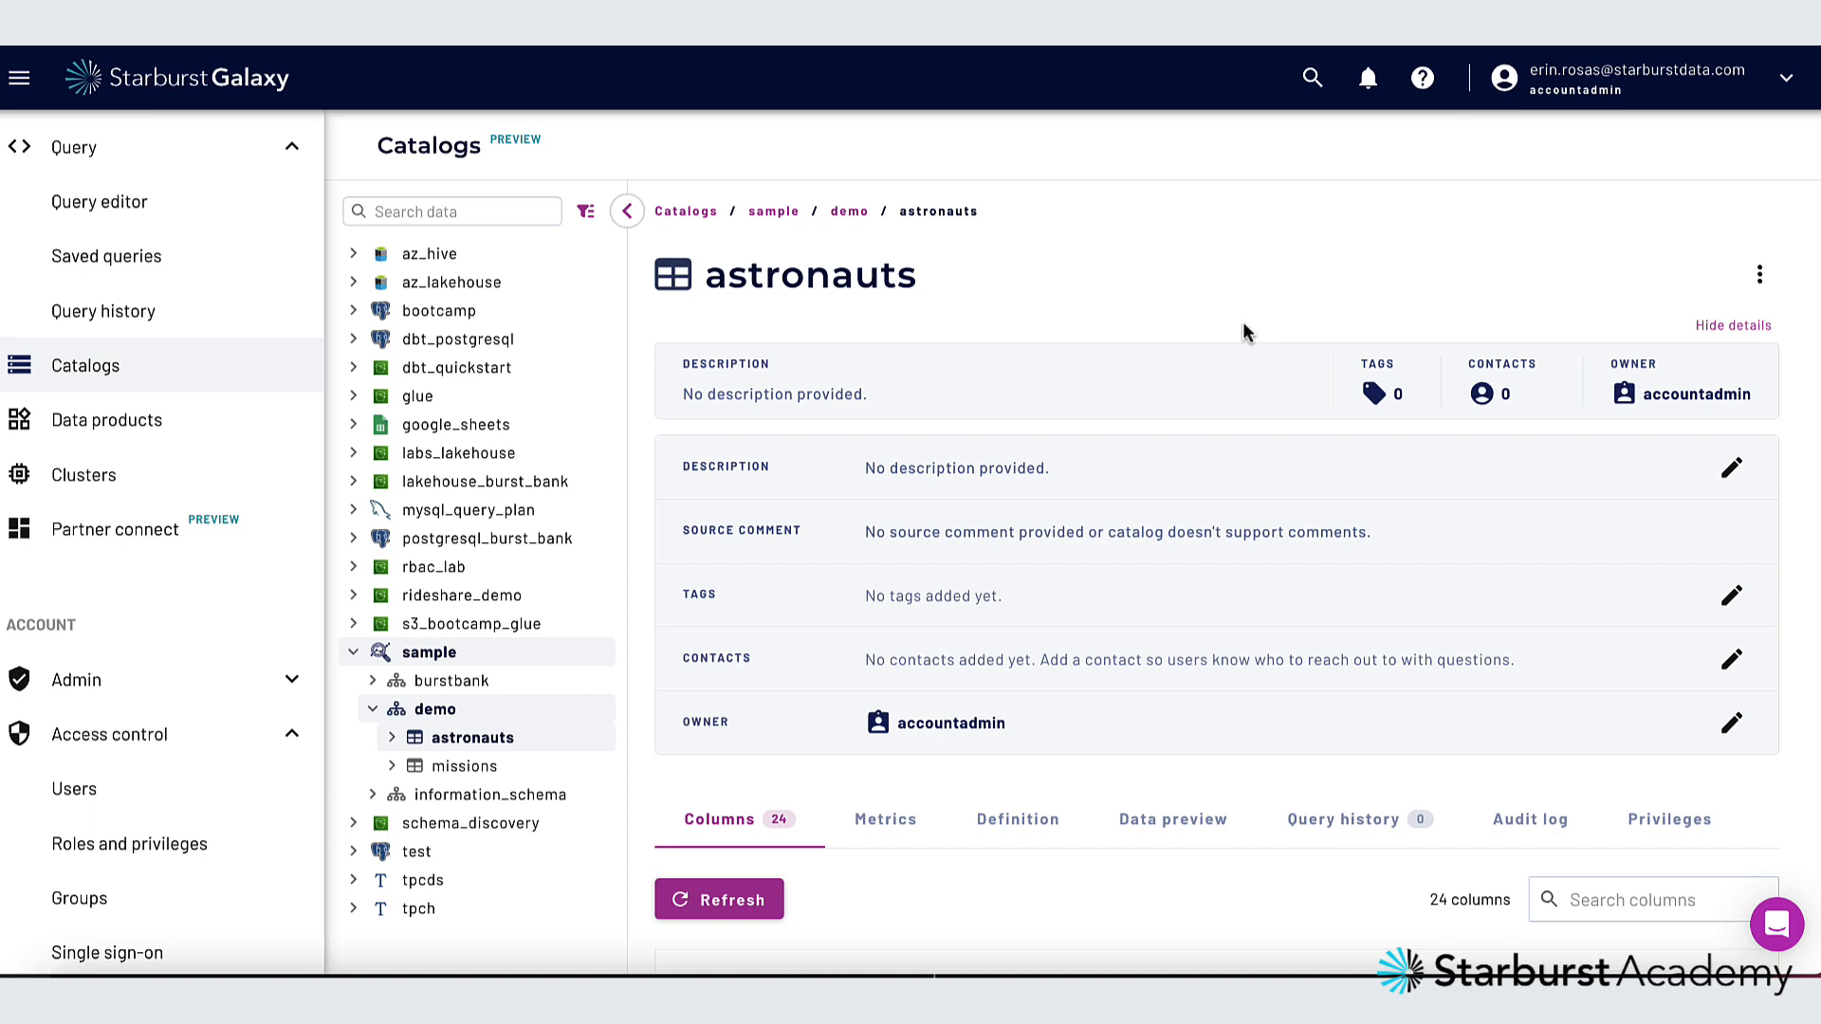
pyautogui.click(1730, 471)
pyautogui.write('information about astronauts')
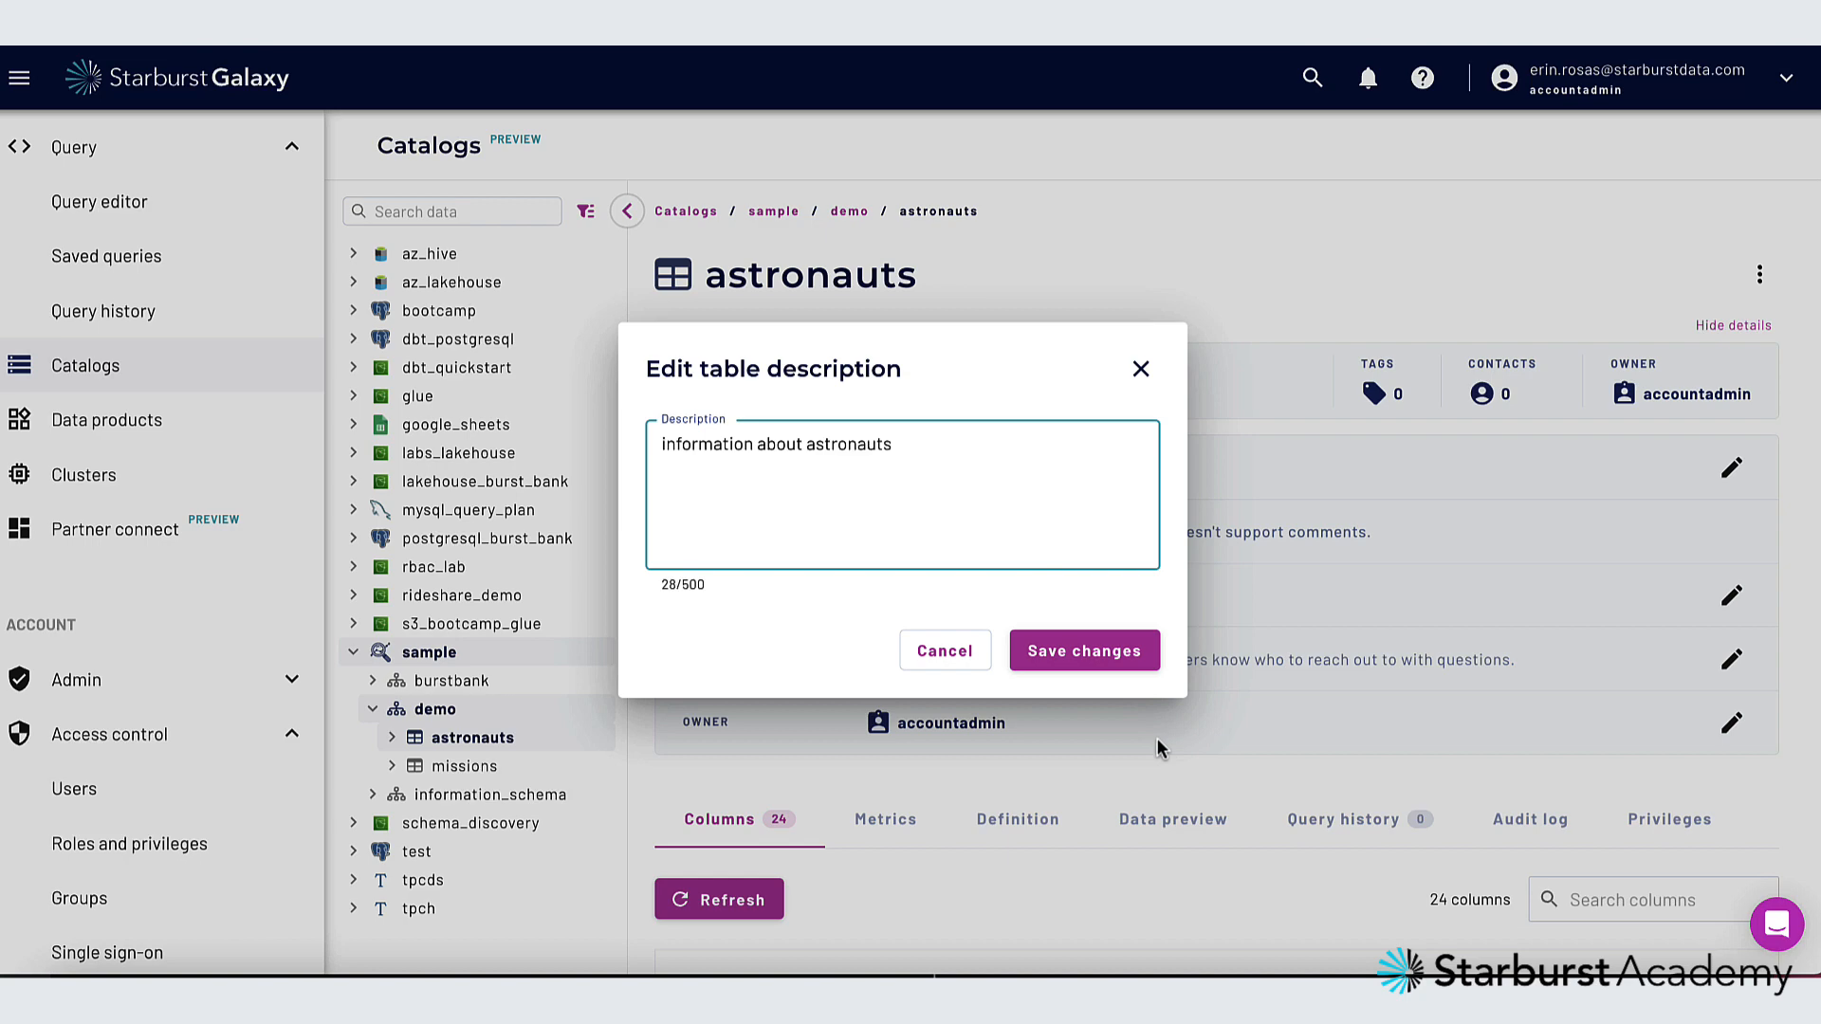
pyautogui.click(1118, 652)
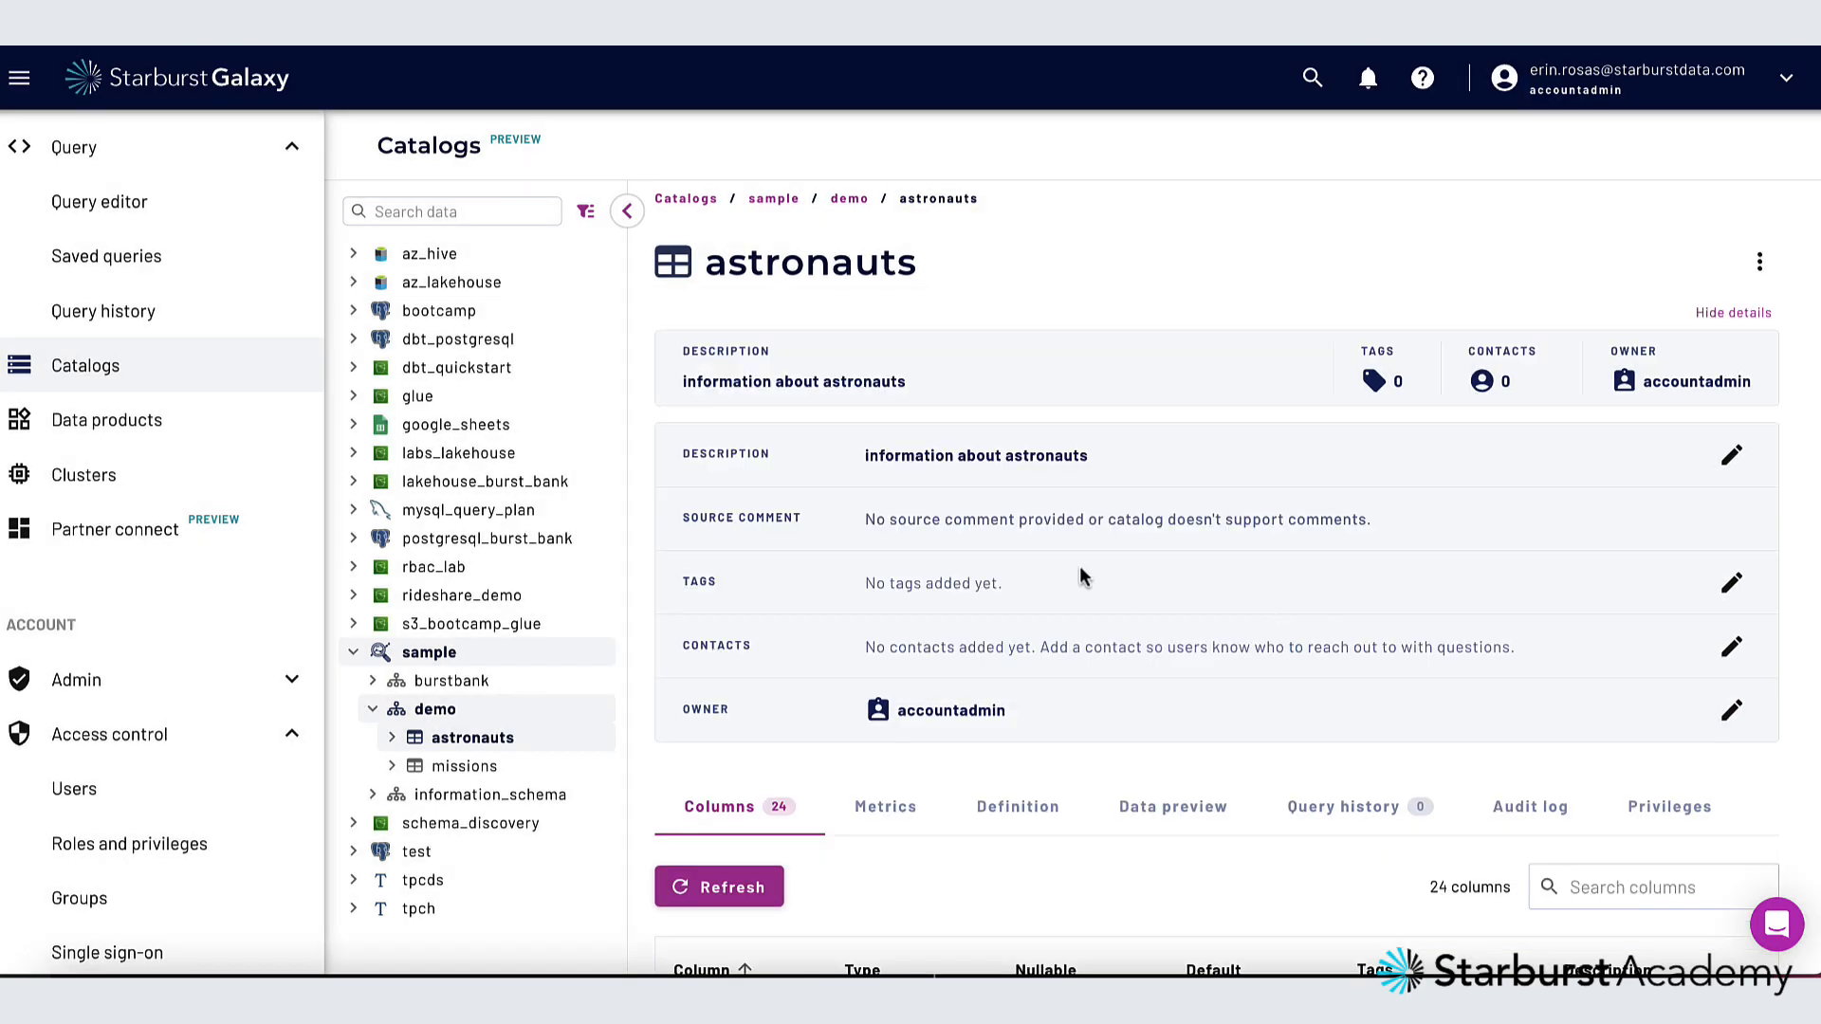
# Add the missions.personnel tag to the astronauts table and save the change
pyautogui.click(1718, 582)
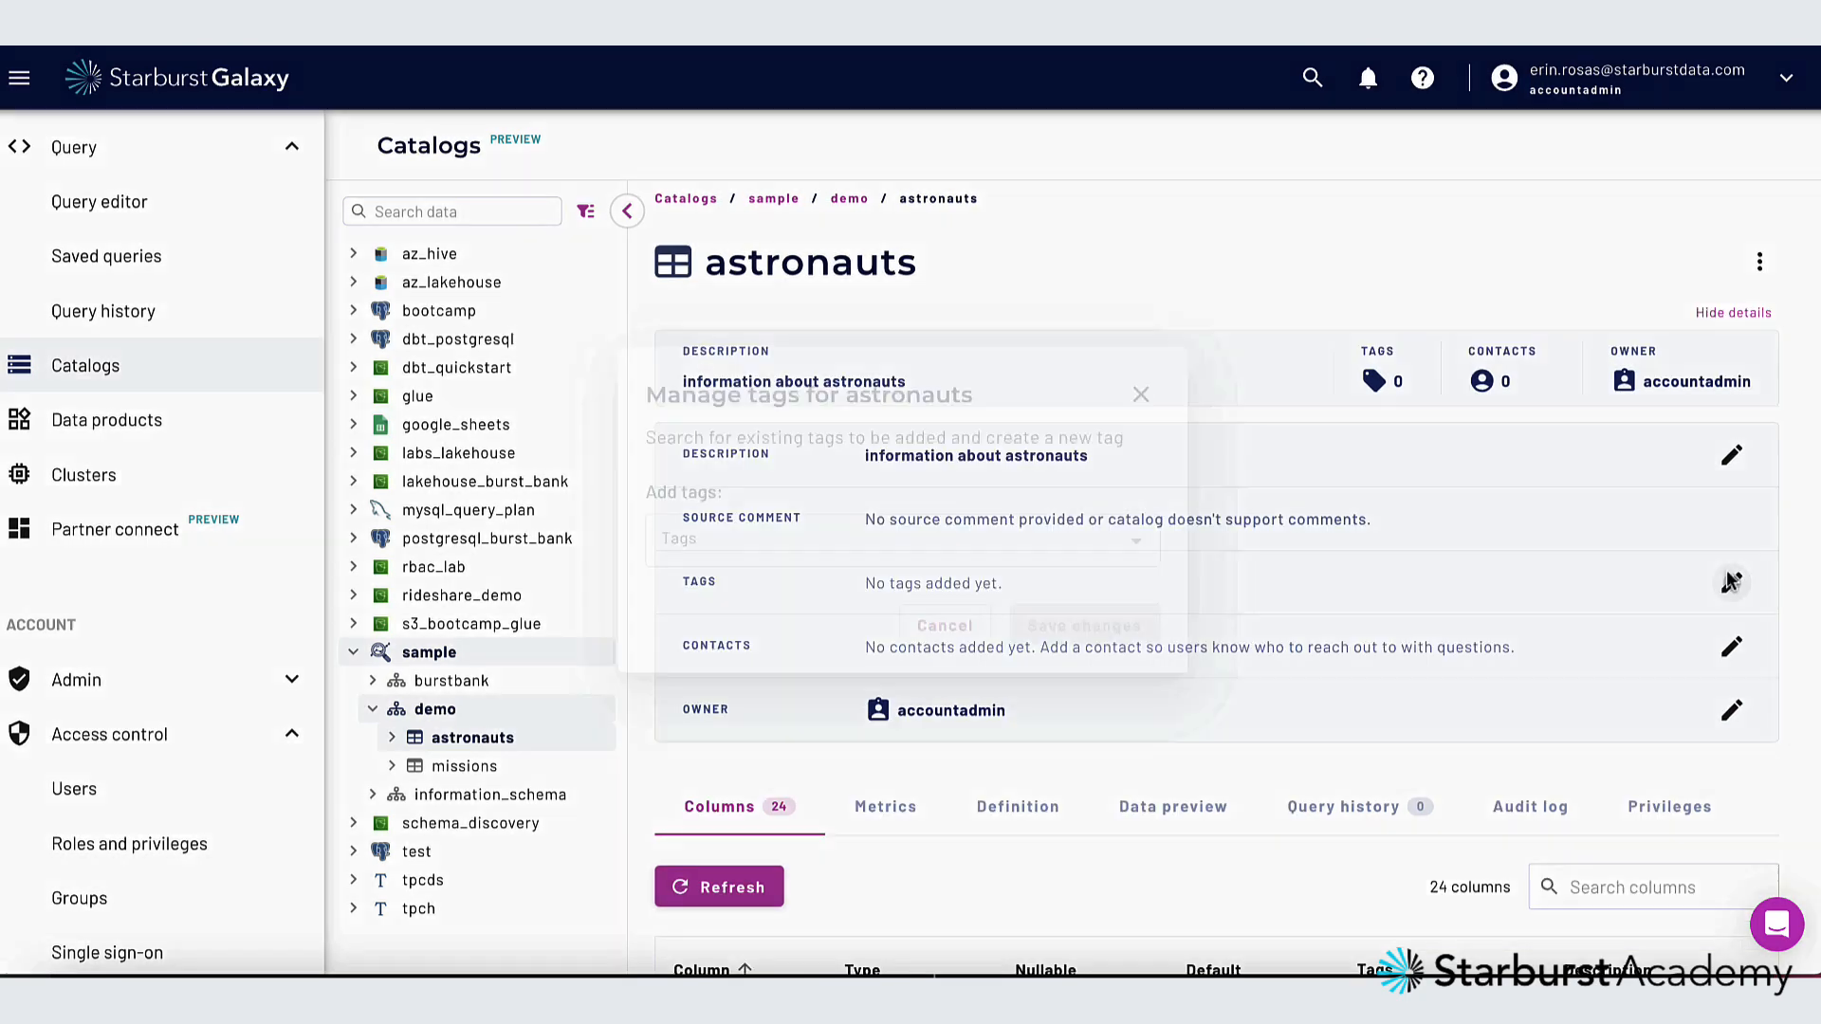
pyautogui.click(968, 539)
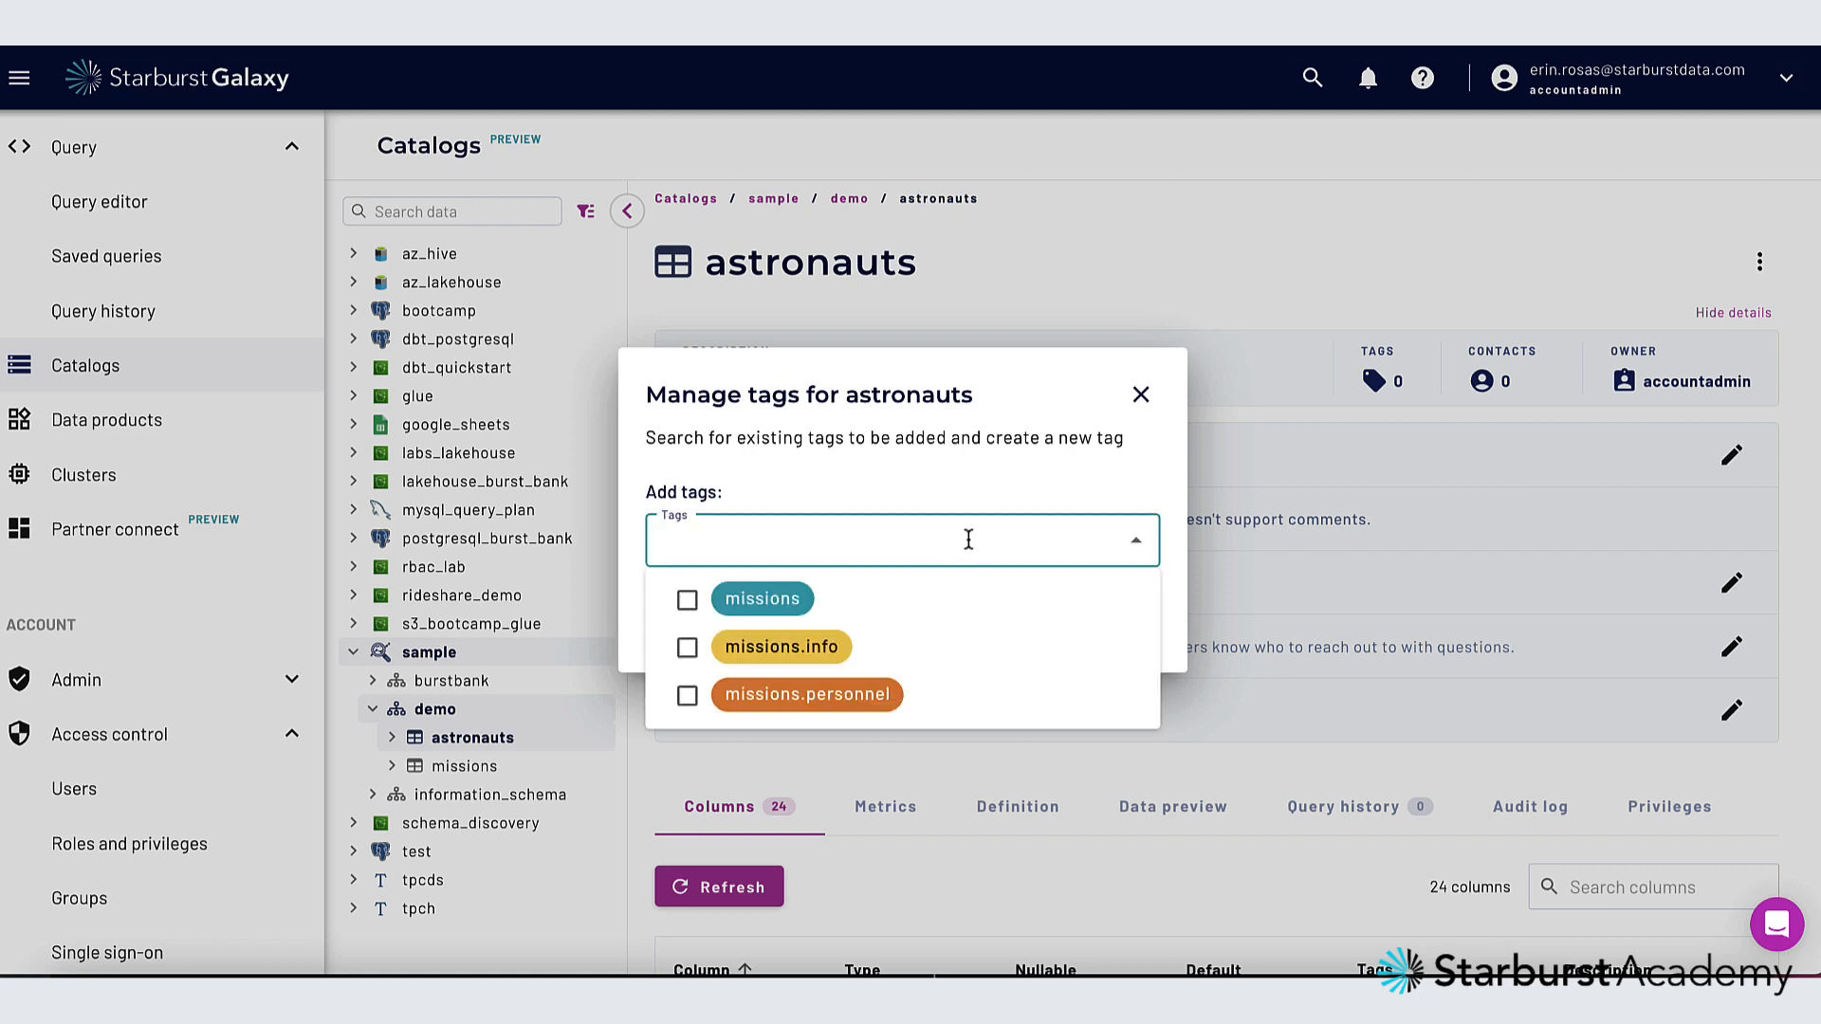
pyautogui.click(690, 697)
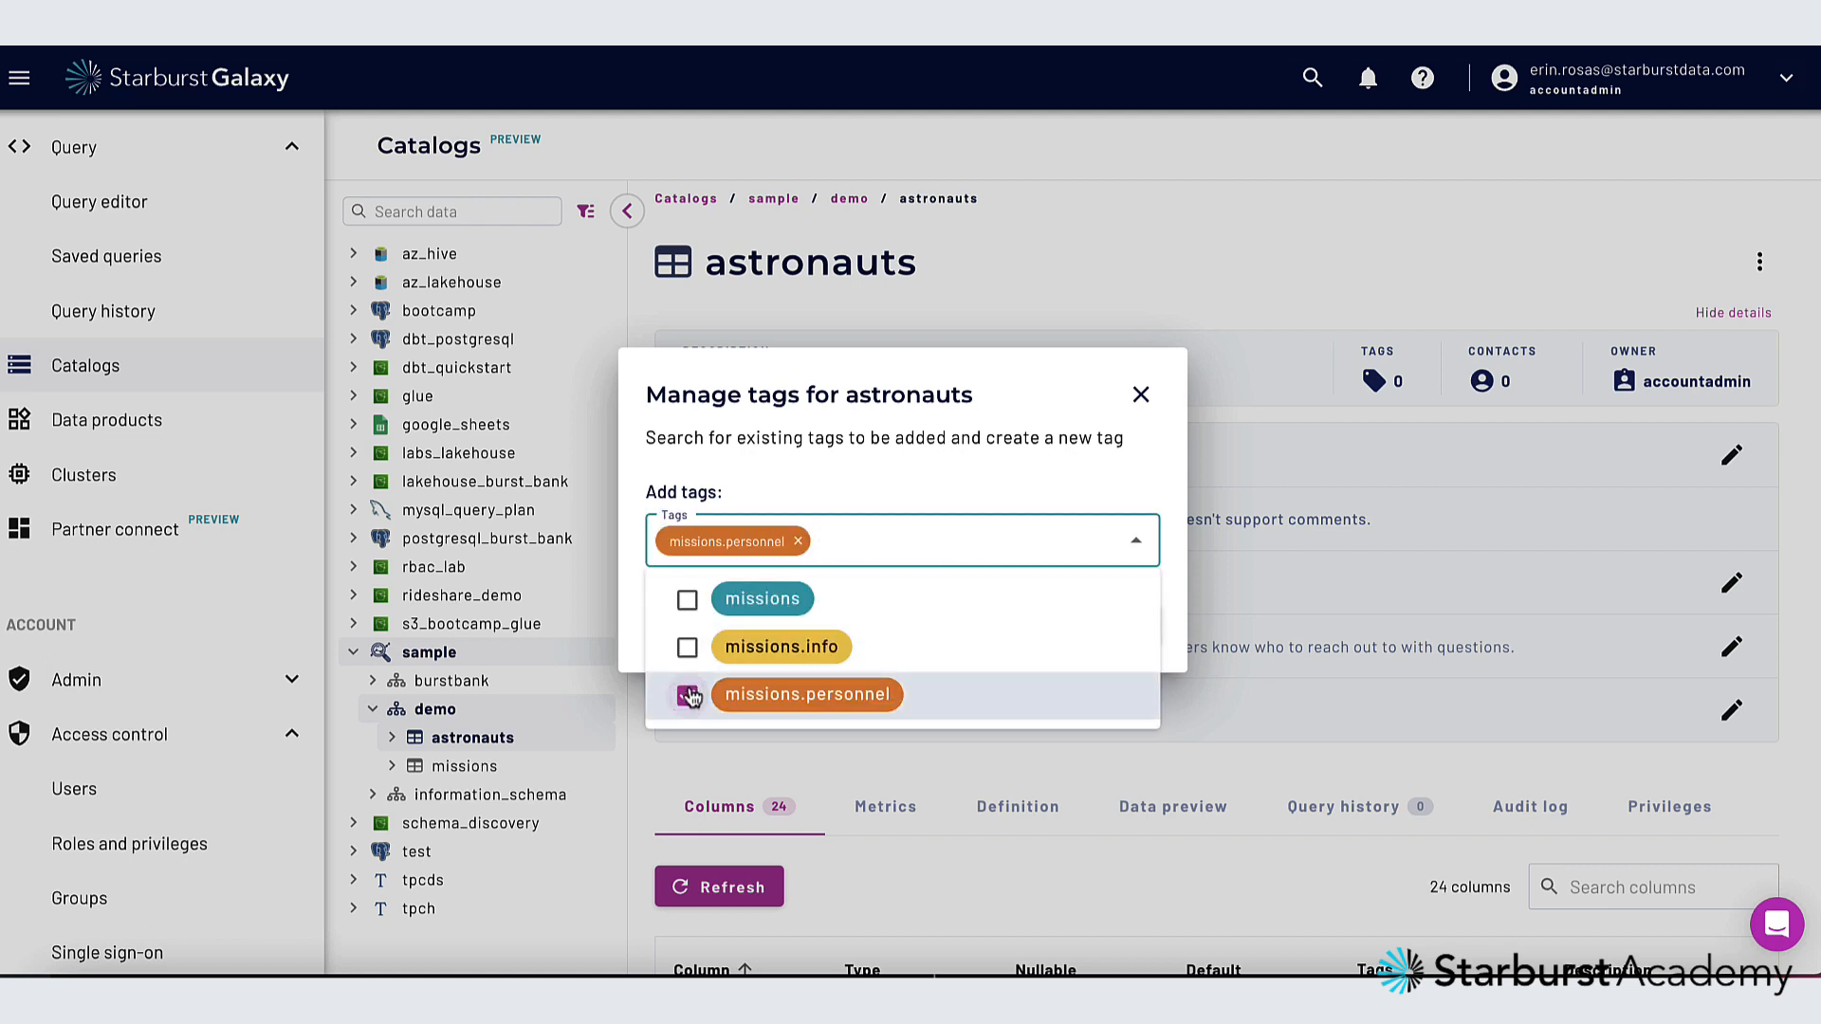
pyautogui.click(922, 481)
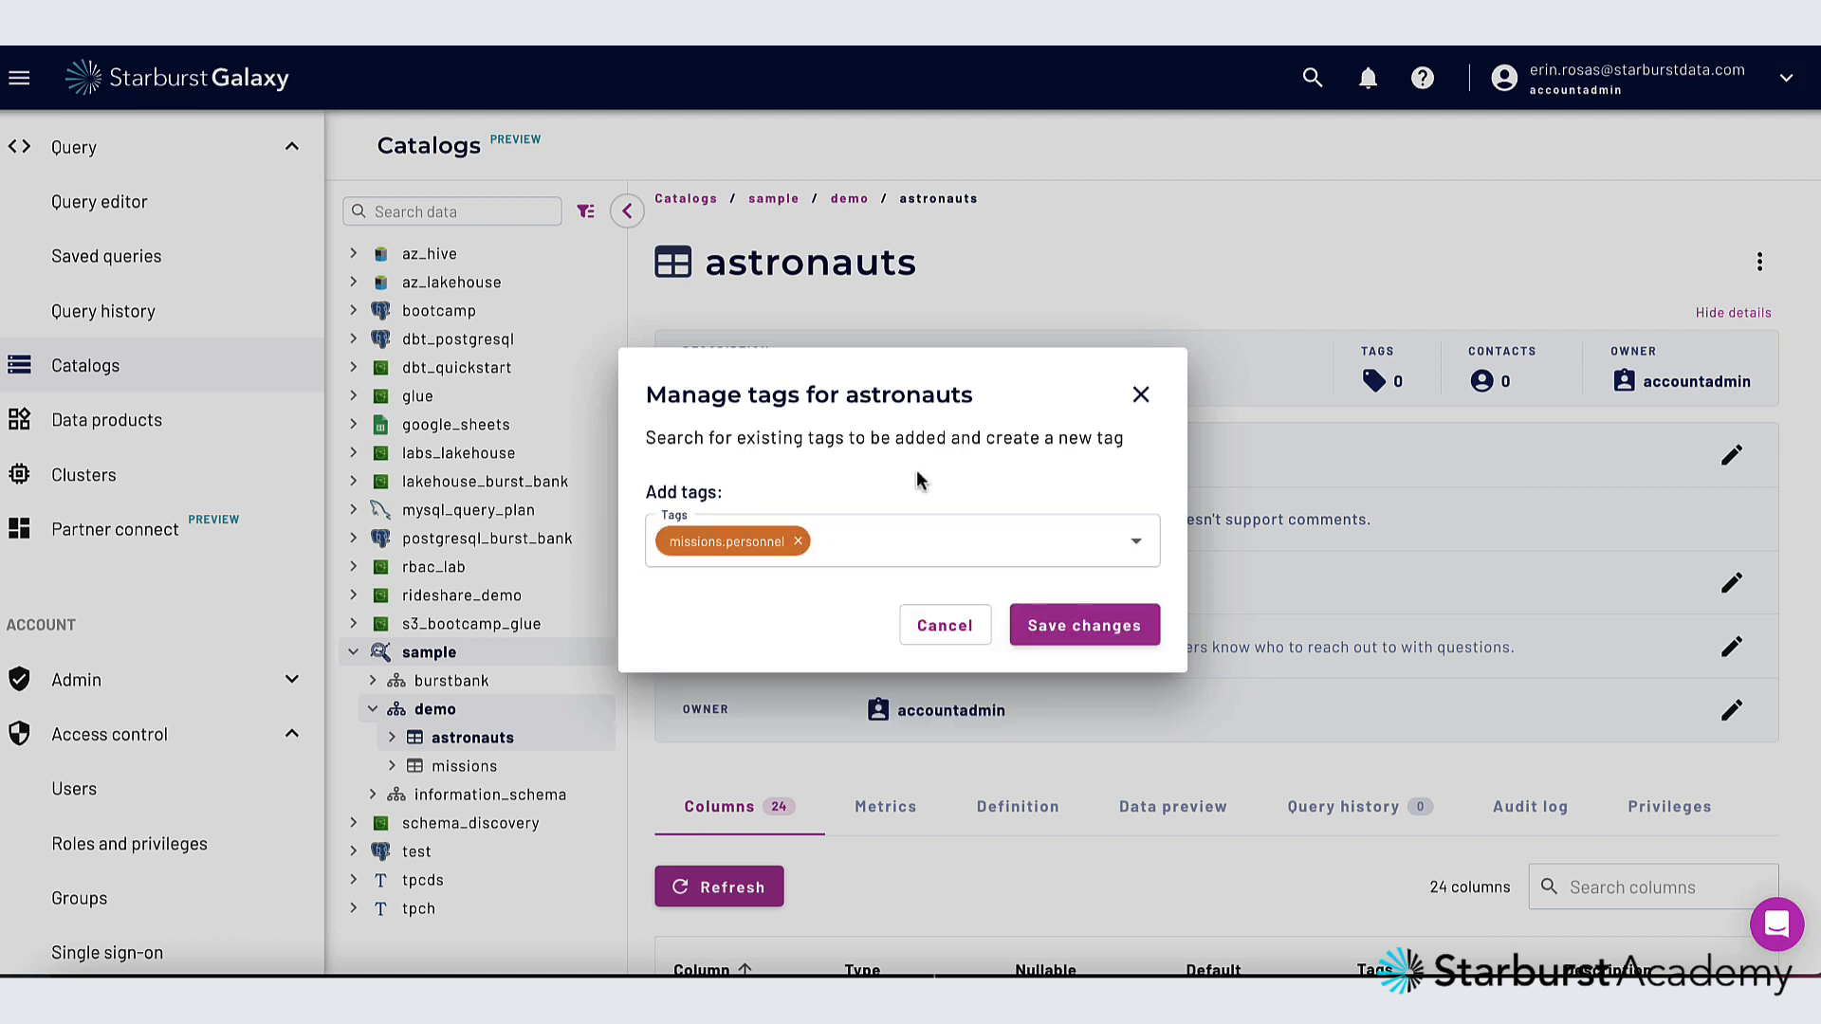
pyautogui.click(1114, 624)
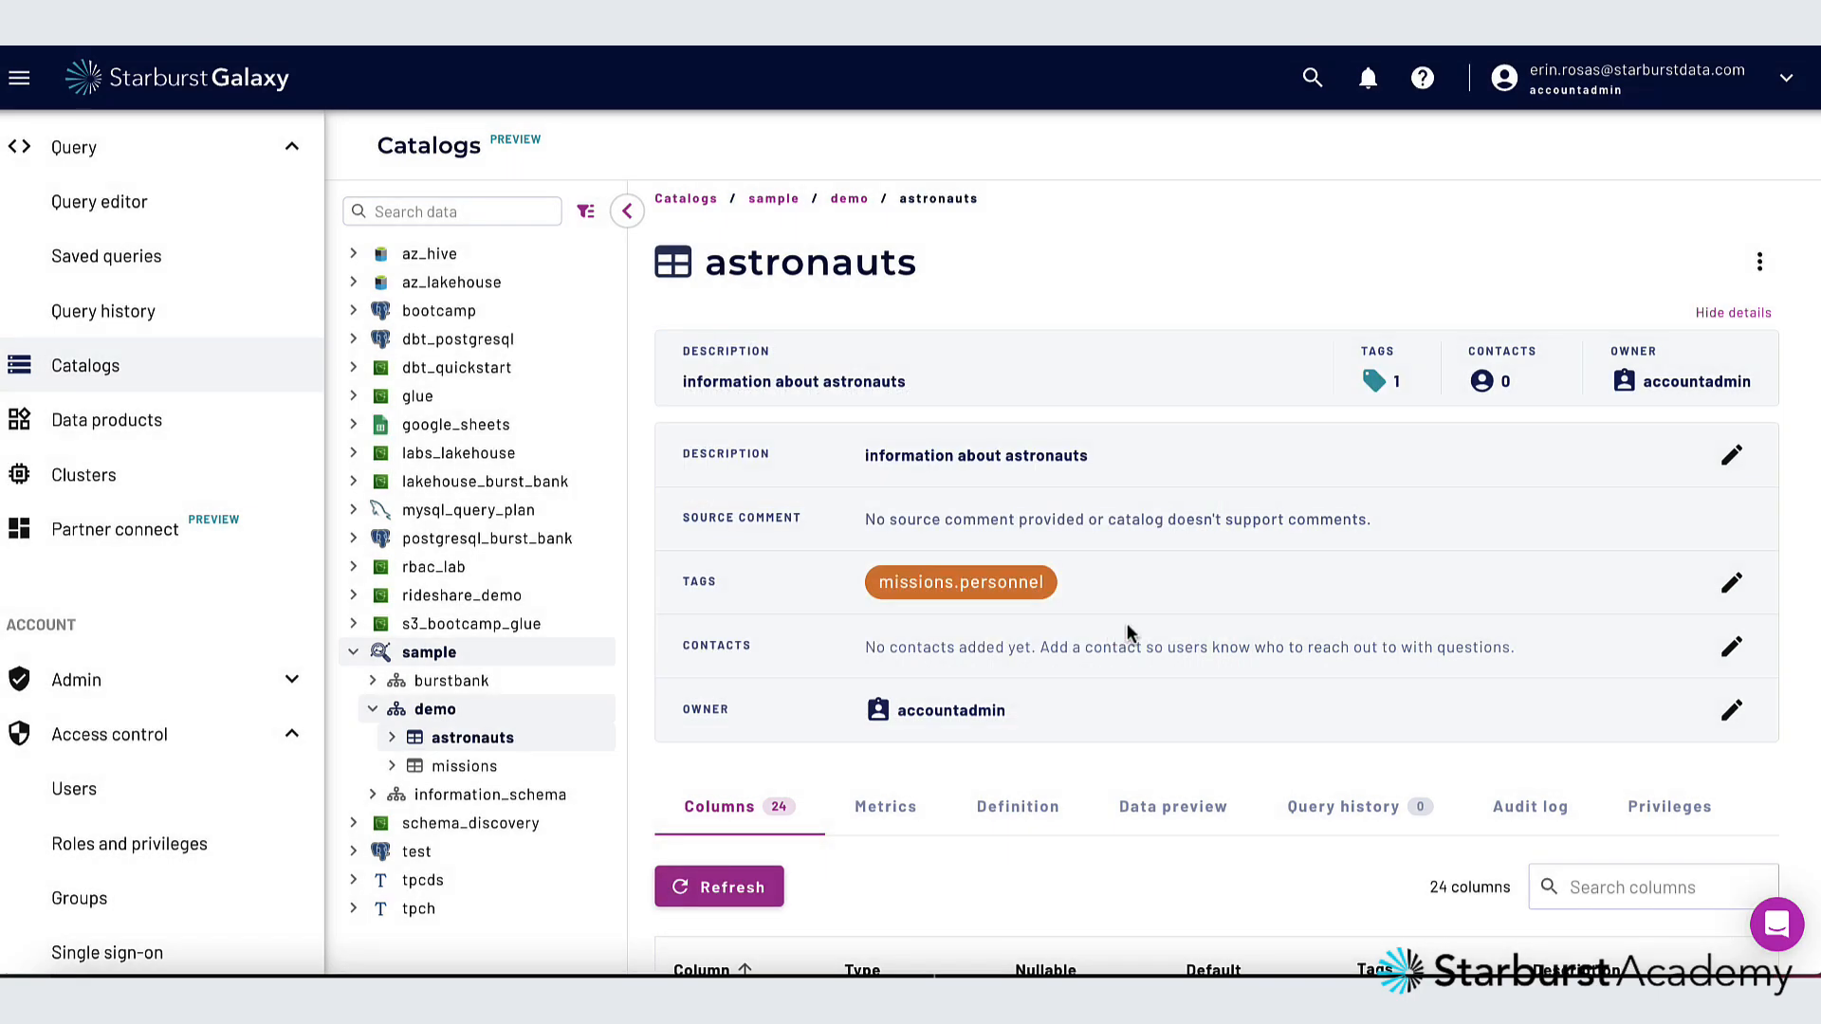
# Assign the listed user as the contact for the astronauts table and save the change
pyautogui.click(1732, 650)
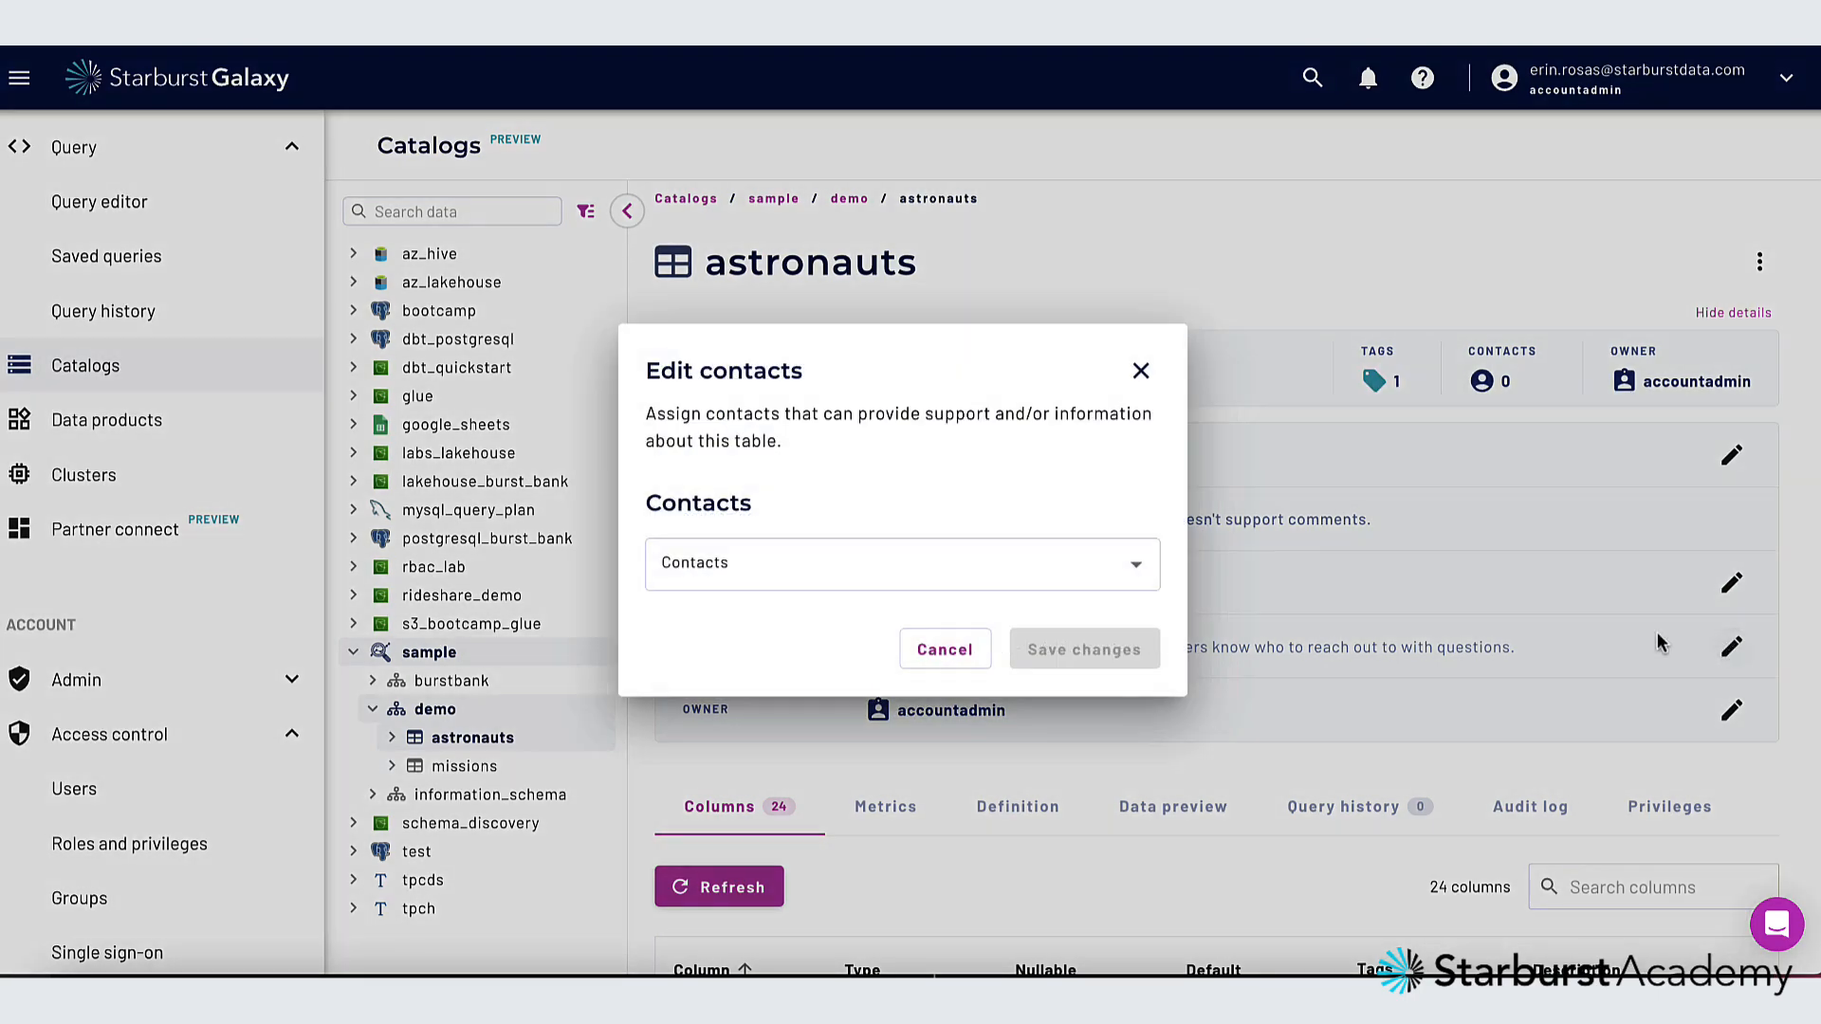
pyautogui.click(1138, 567)
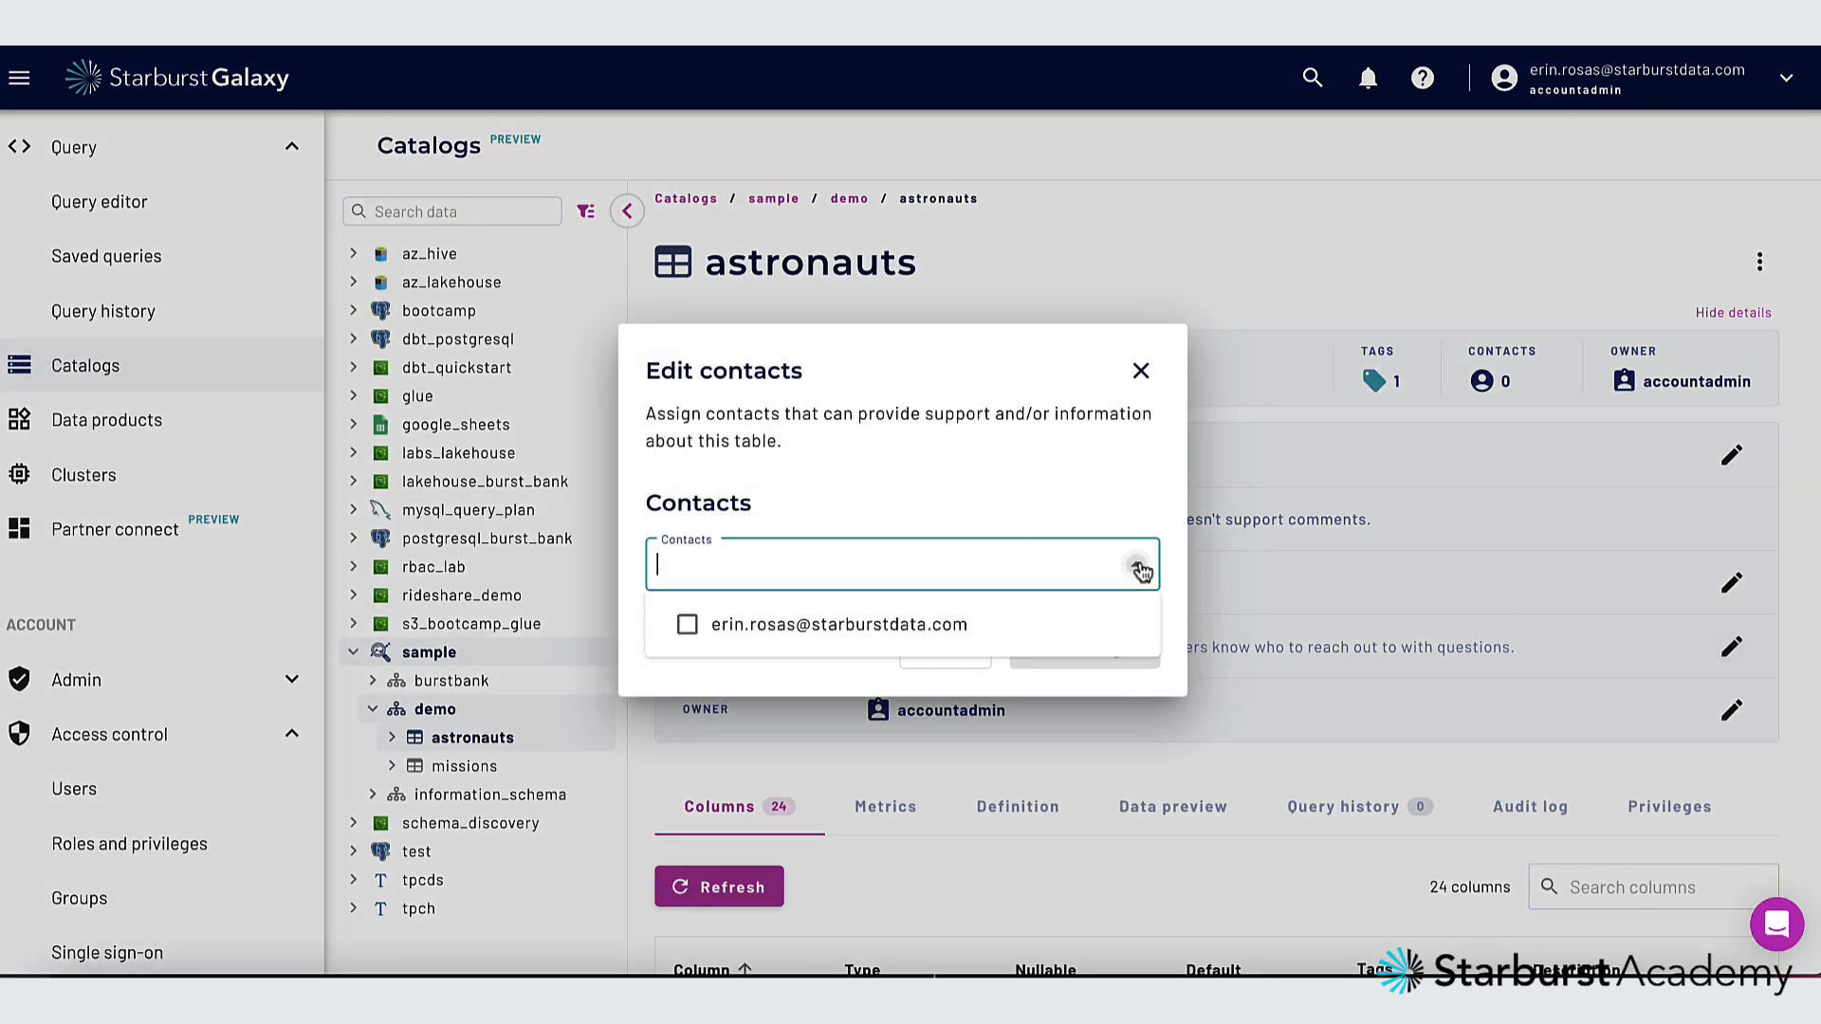
pyautogui.click(684, 626)
pyautogui.click(1018, 560)
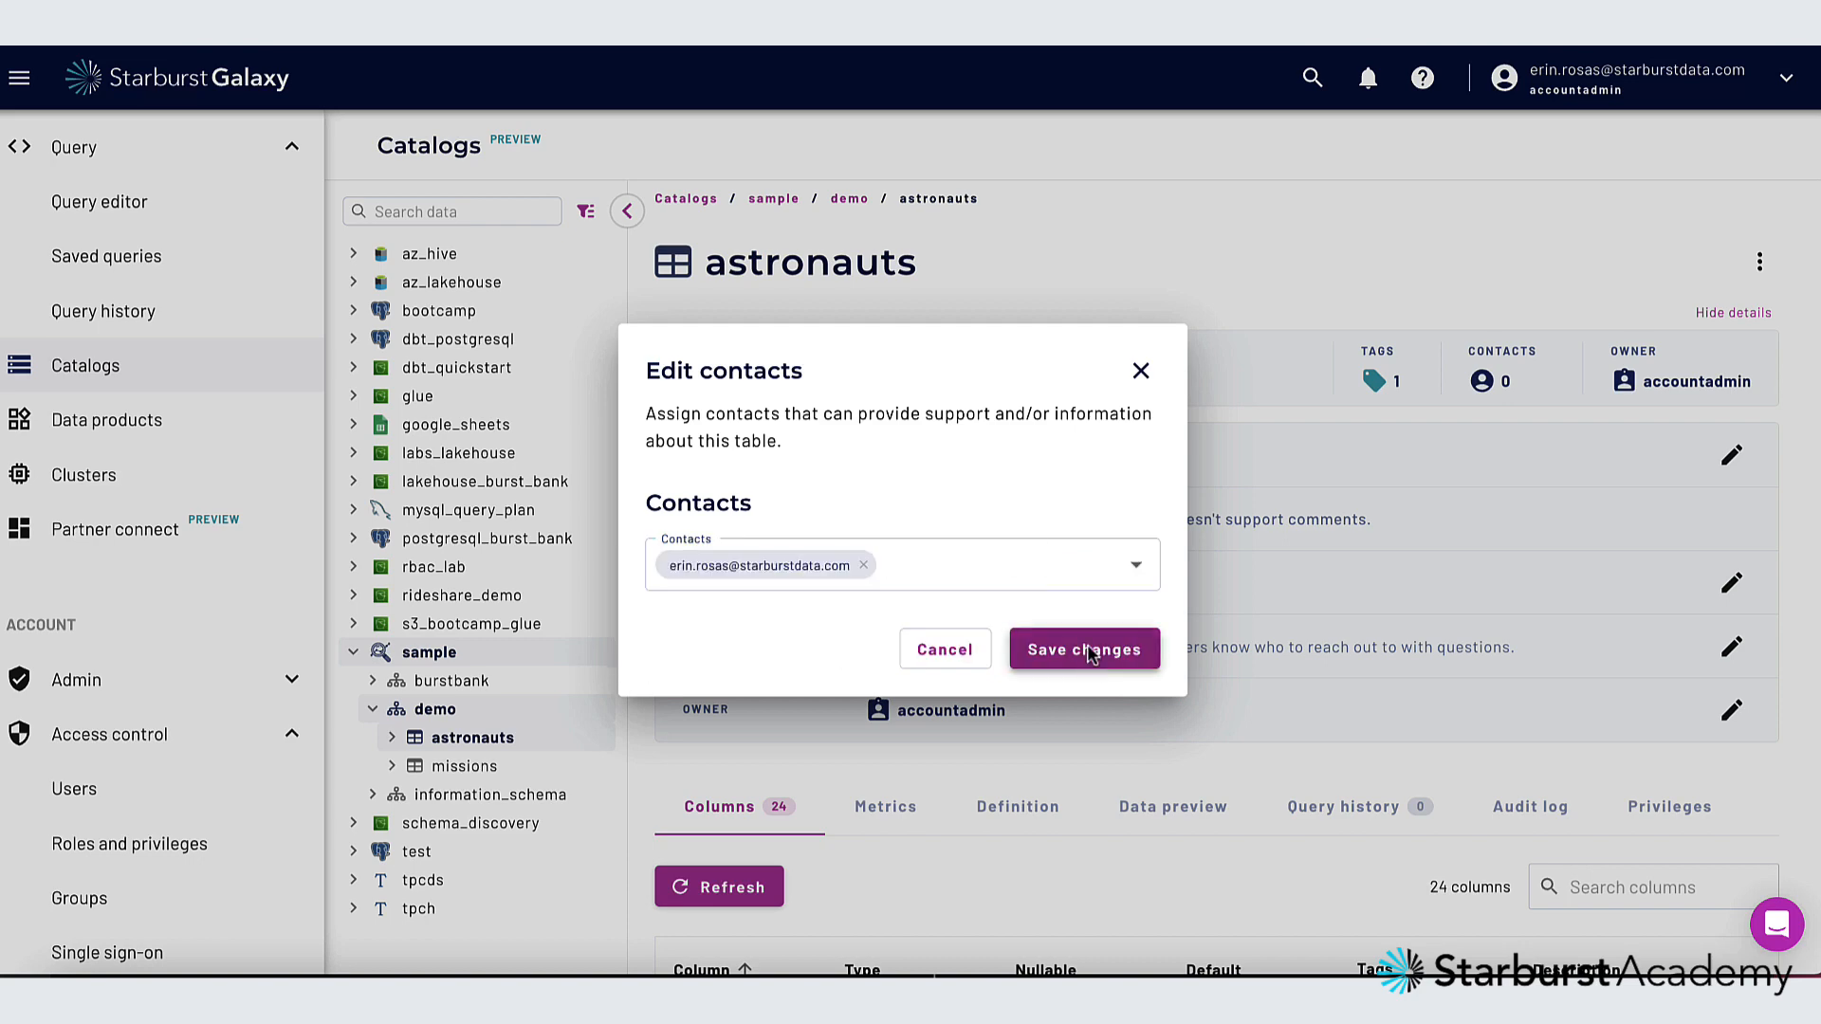
pyautogui.click(1088, 652)
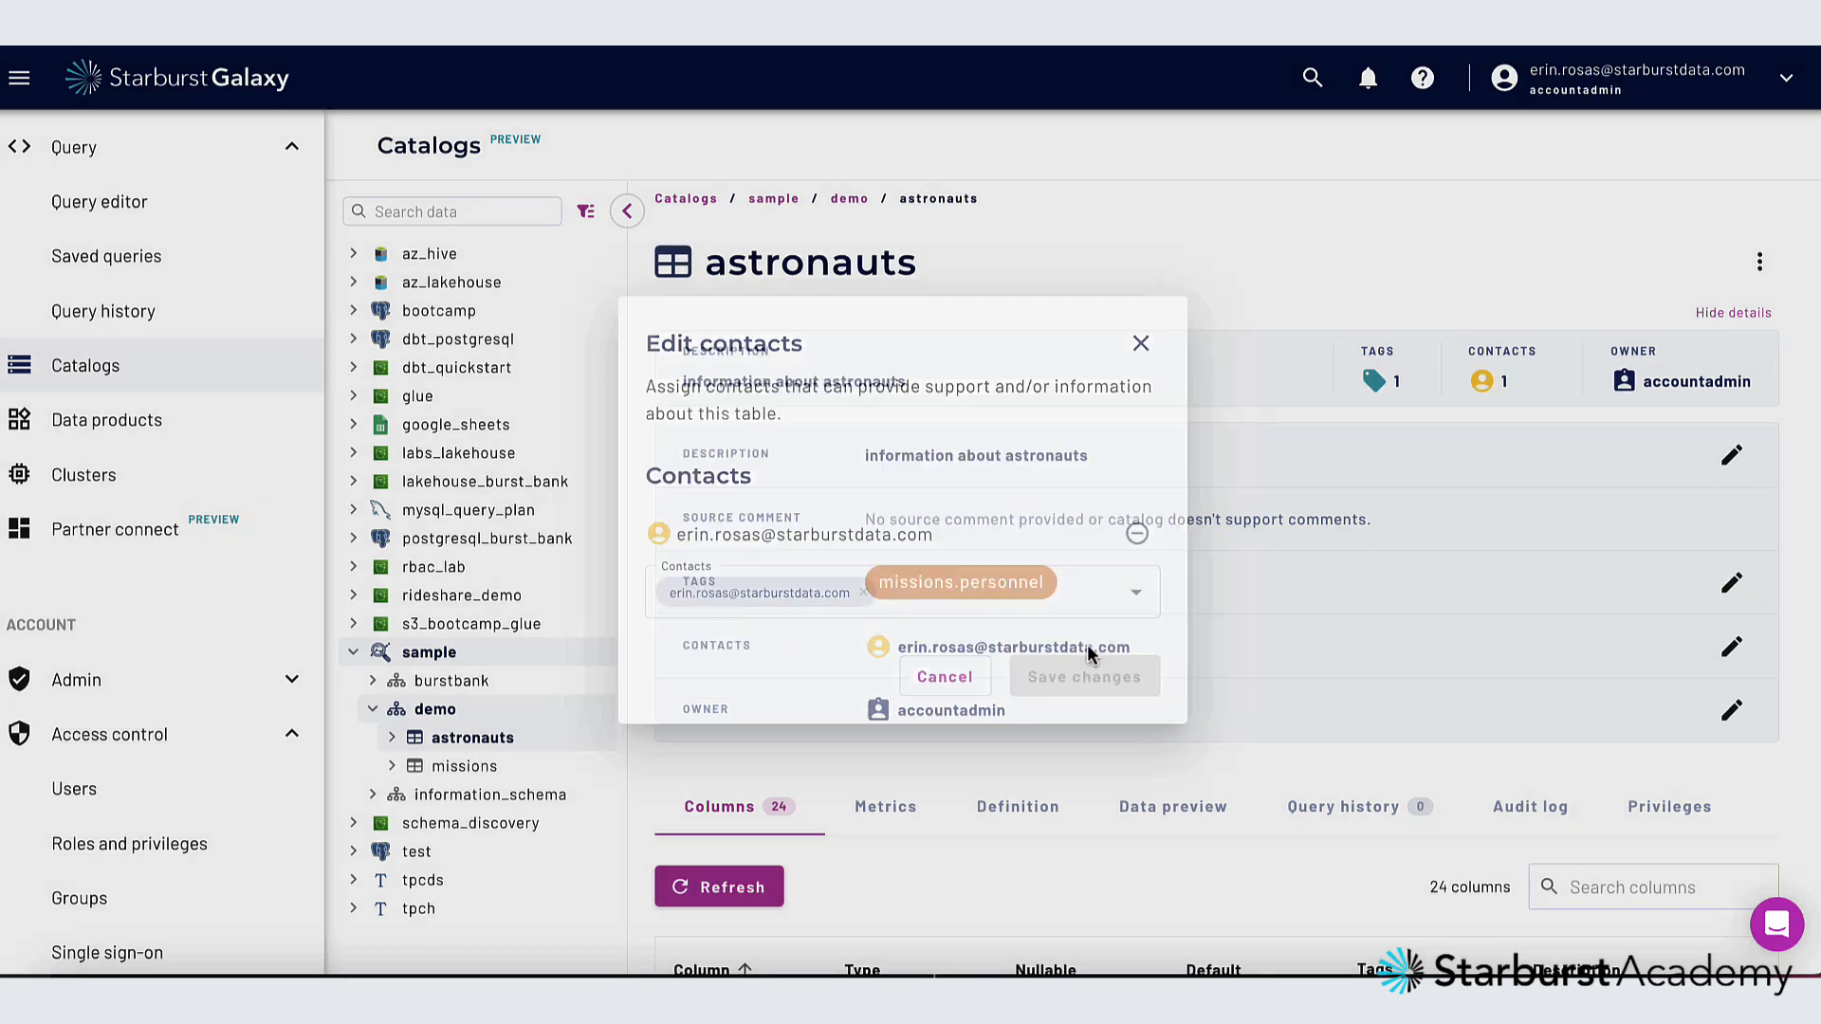
# Check the tag inherited by the ascend_shuttle column, and add the missions.info tag to the mission_number column
pyautogui.scroll(-5, 1088, 653)
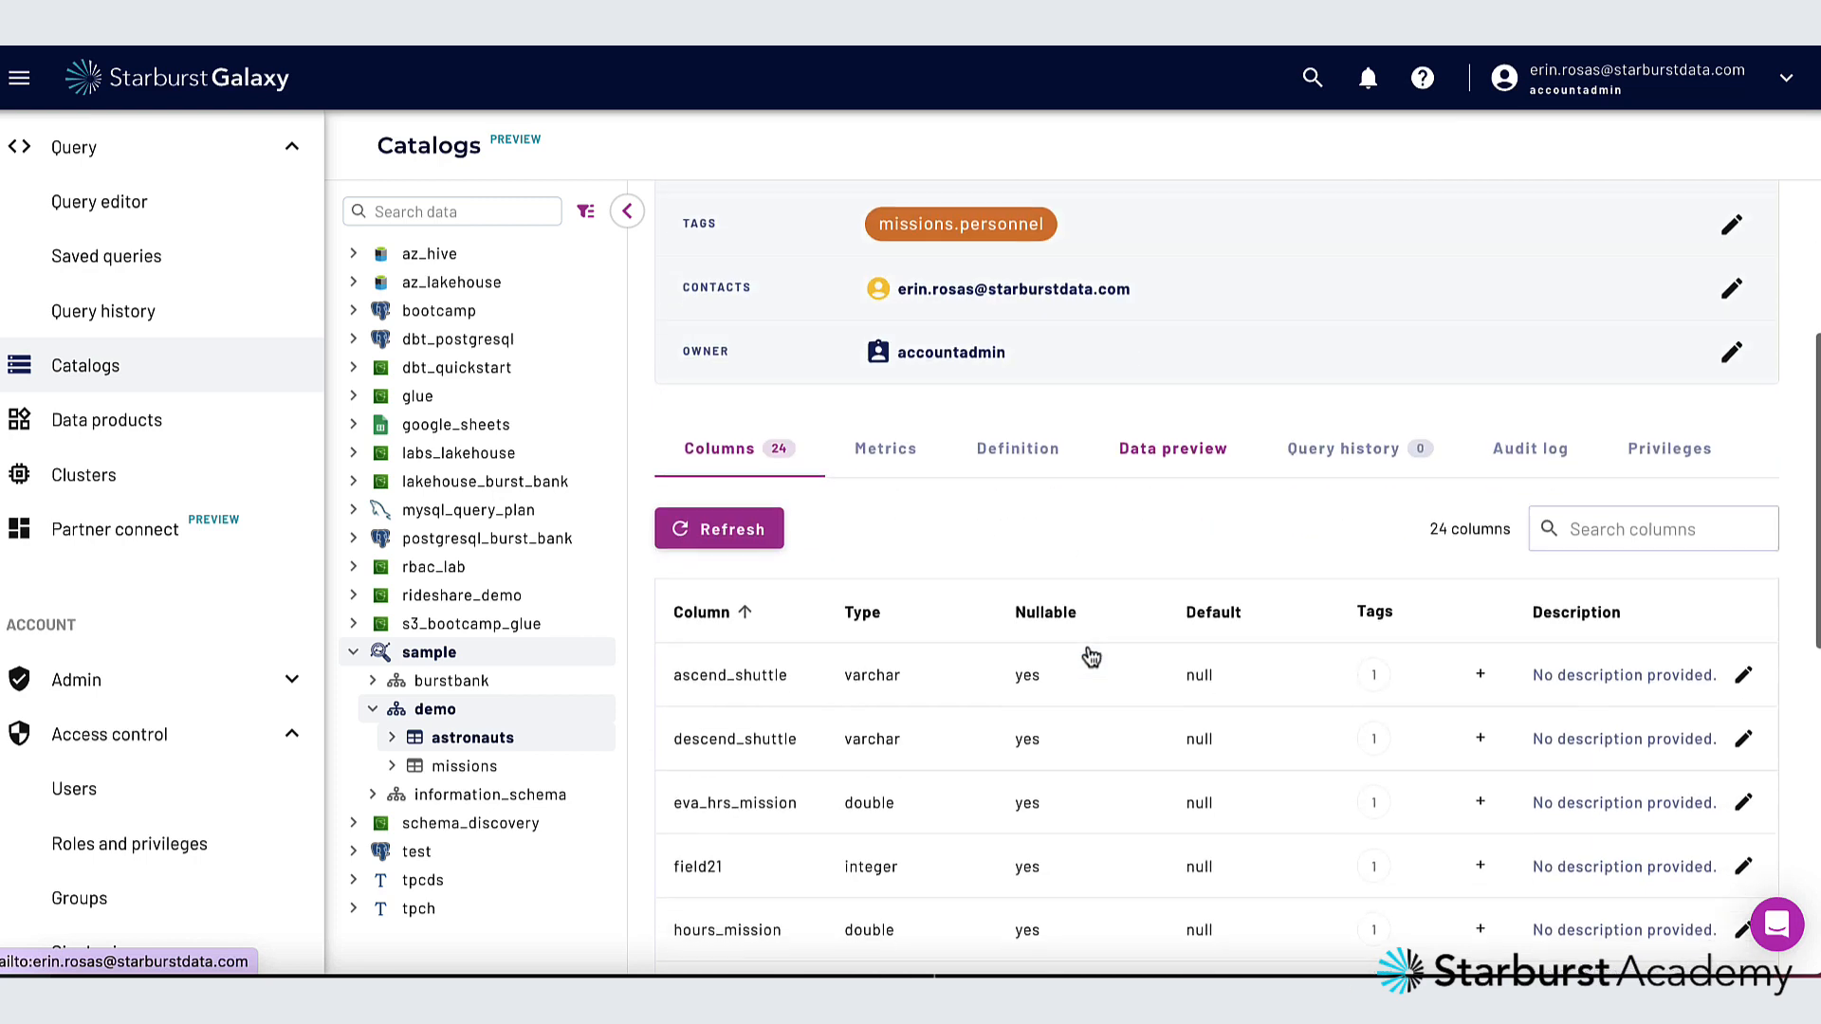
pyautogui.scroll(-1, 984, 642)
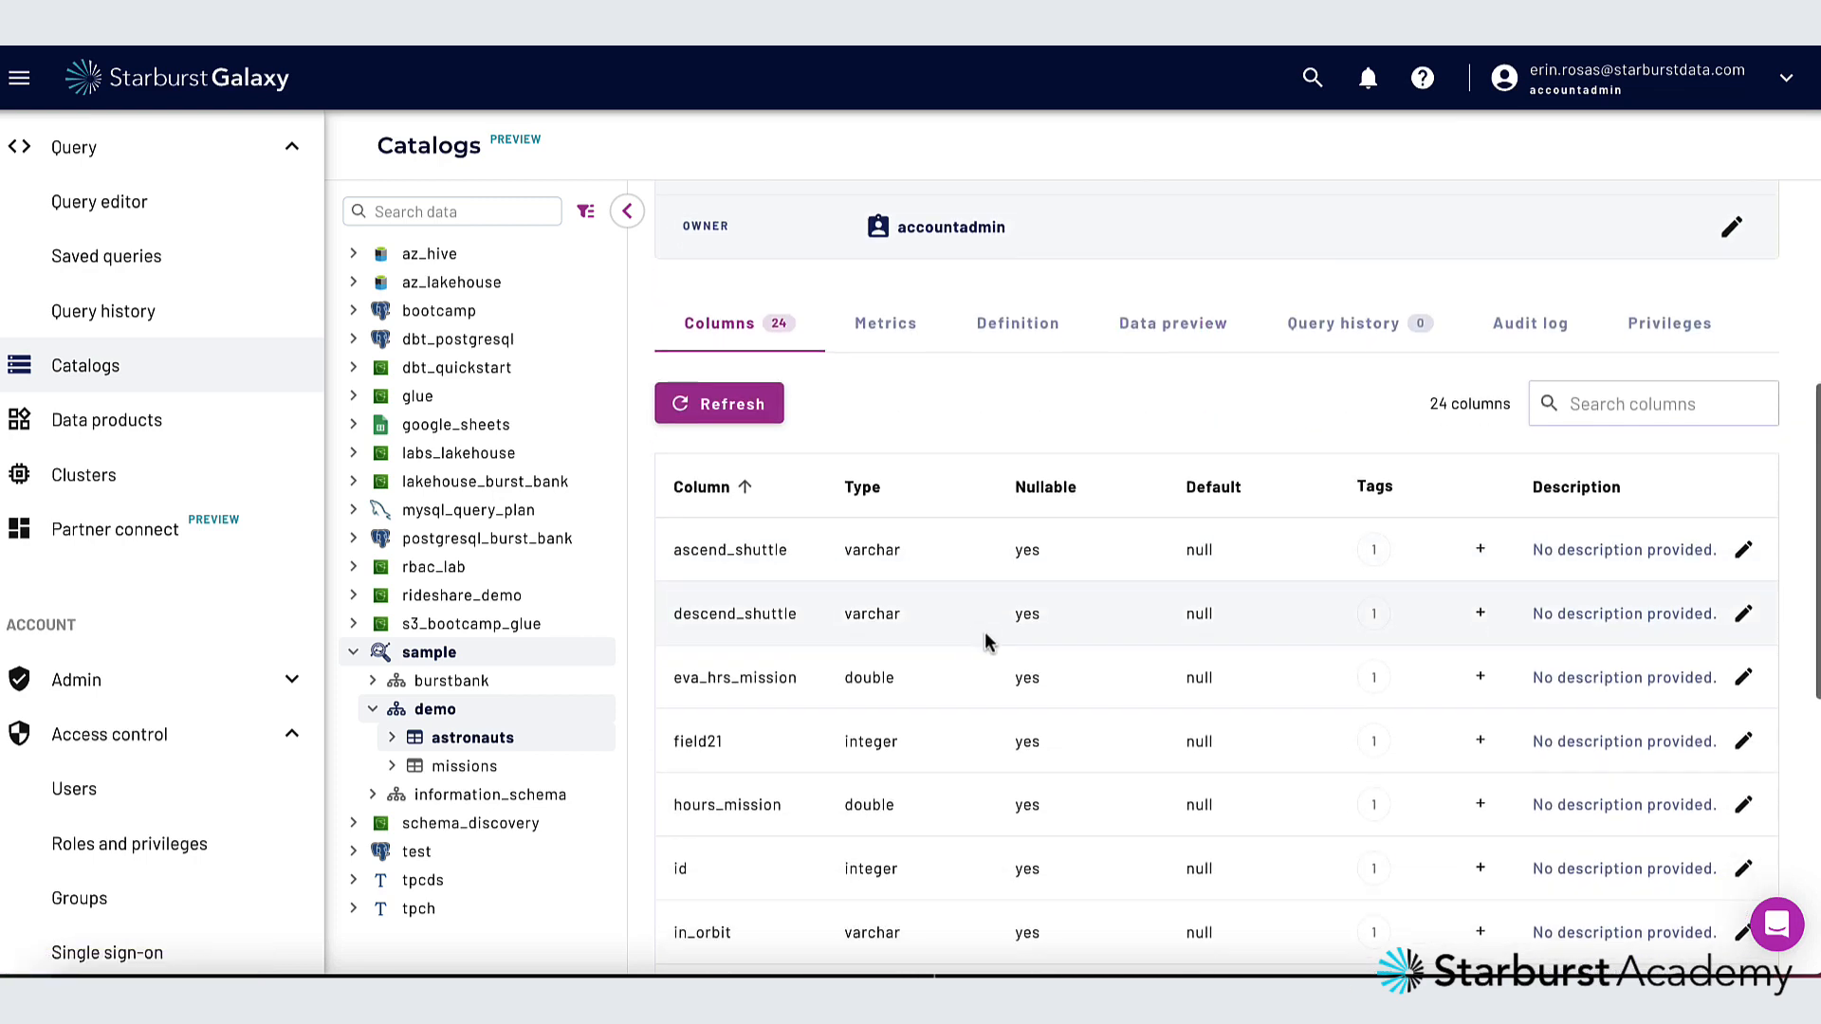
pyautogui.moveTo(1375, 554)
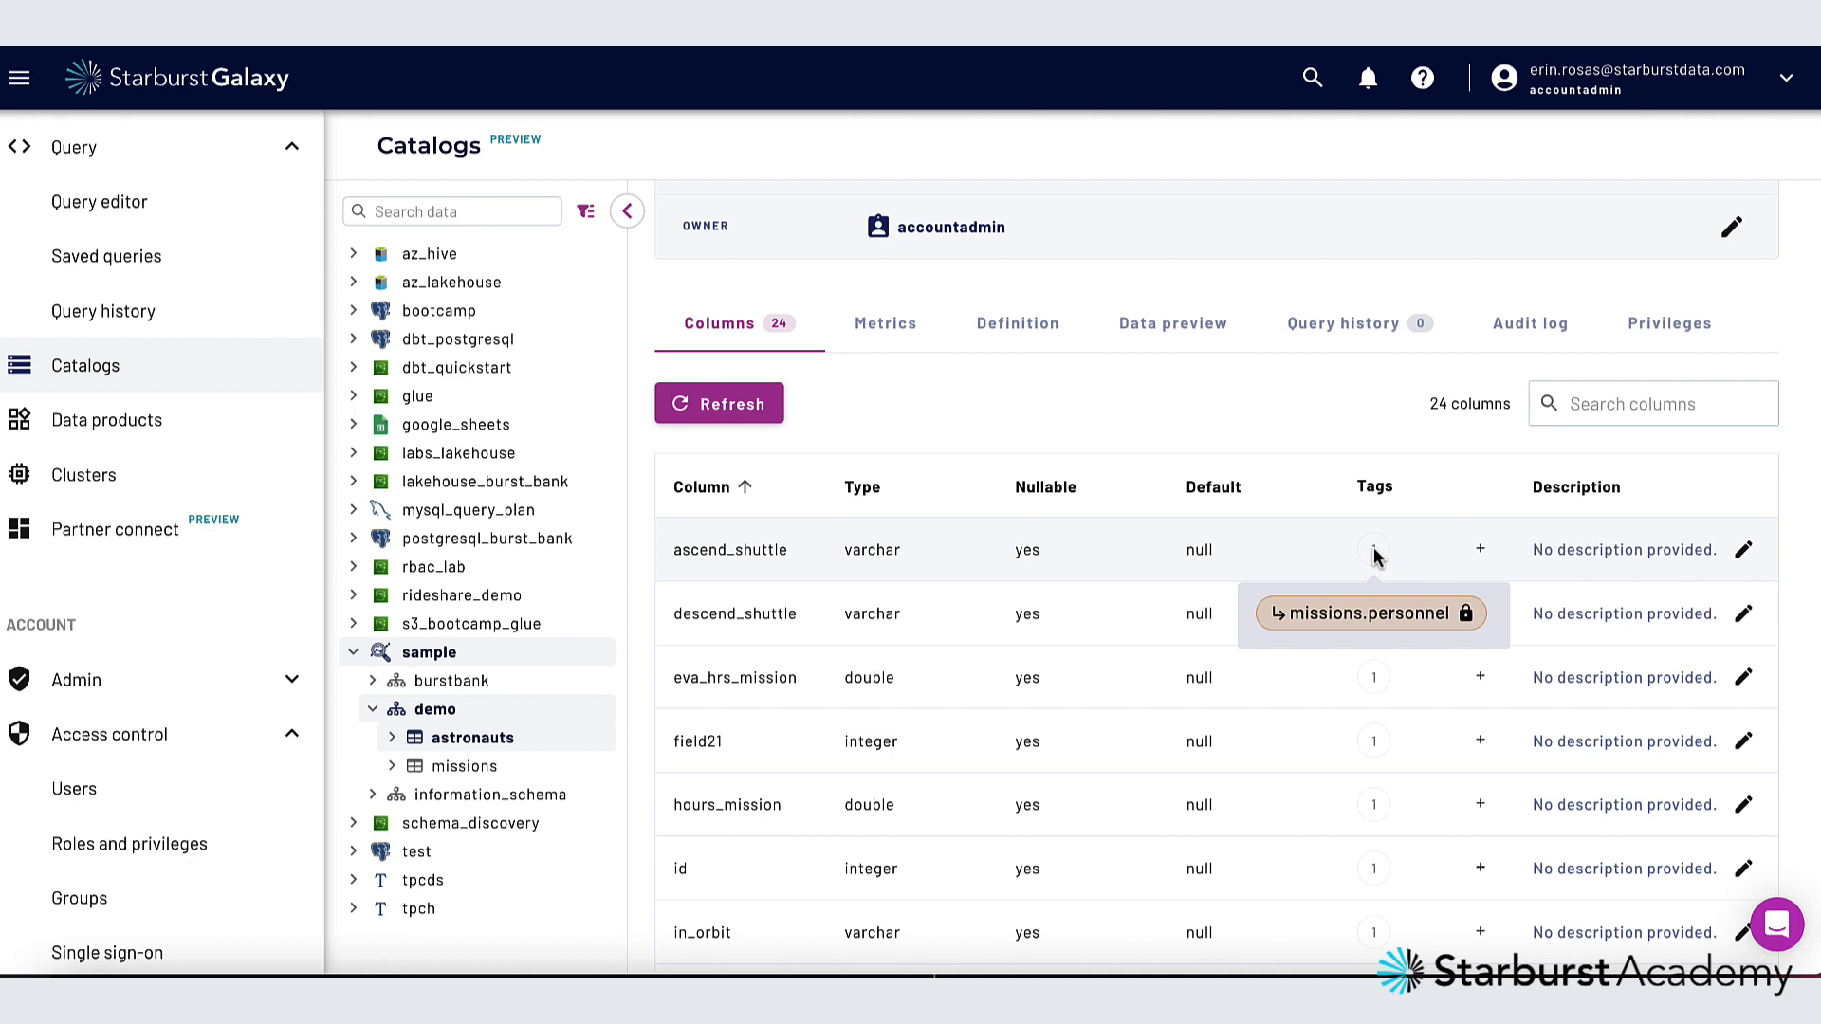
pyautogui.scroll(-3, 1325, 468)
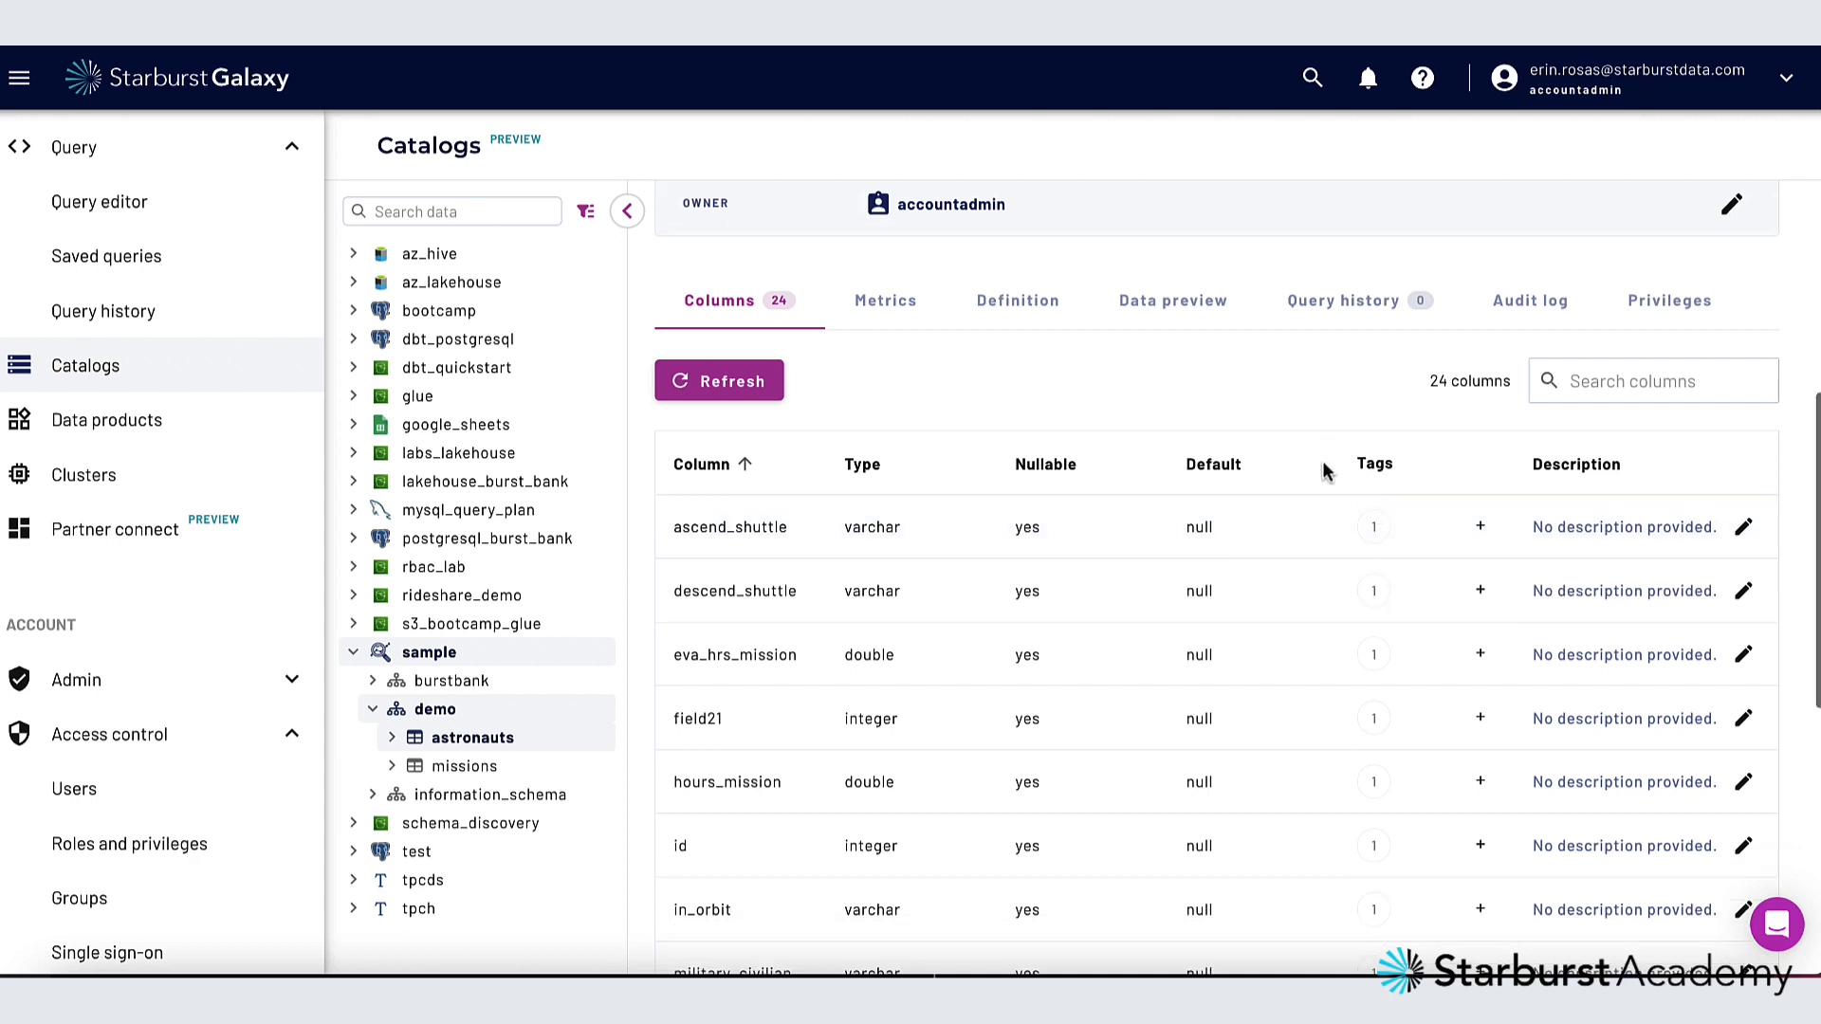
pyautogui.scroll(-2, 1325, 466)
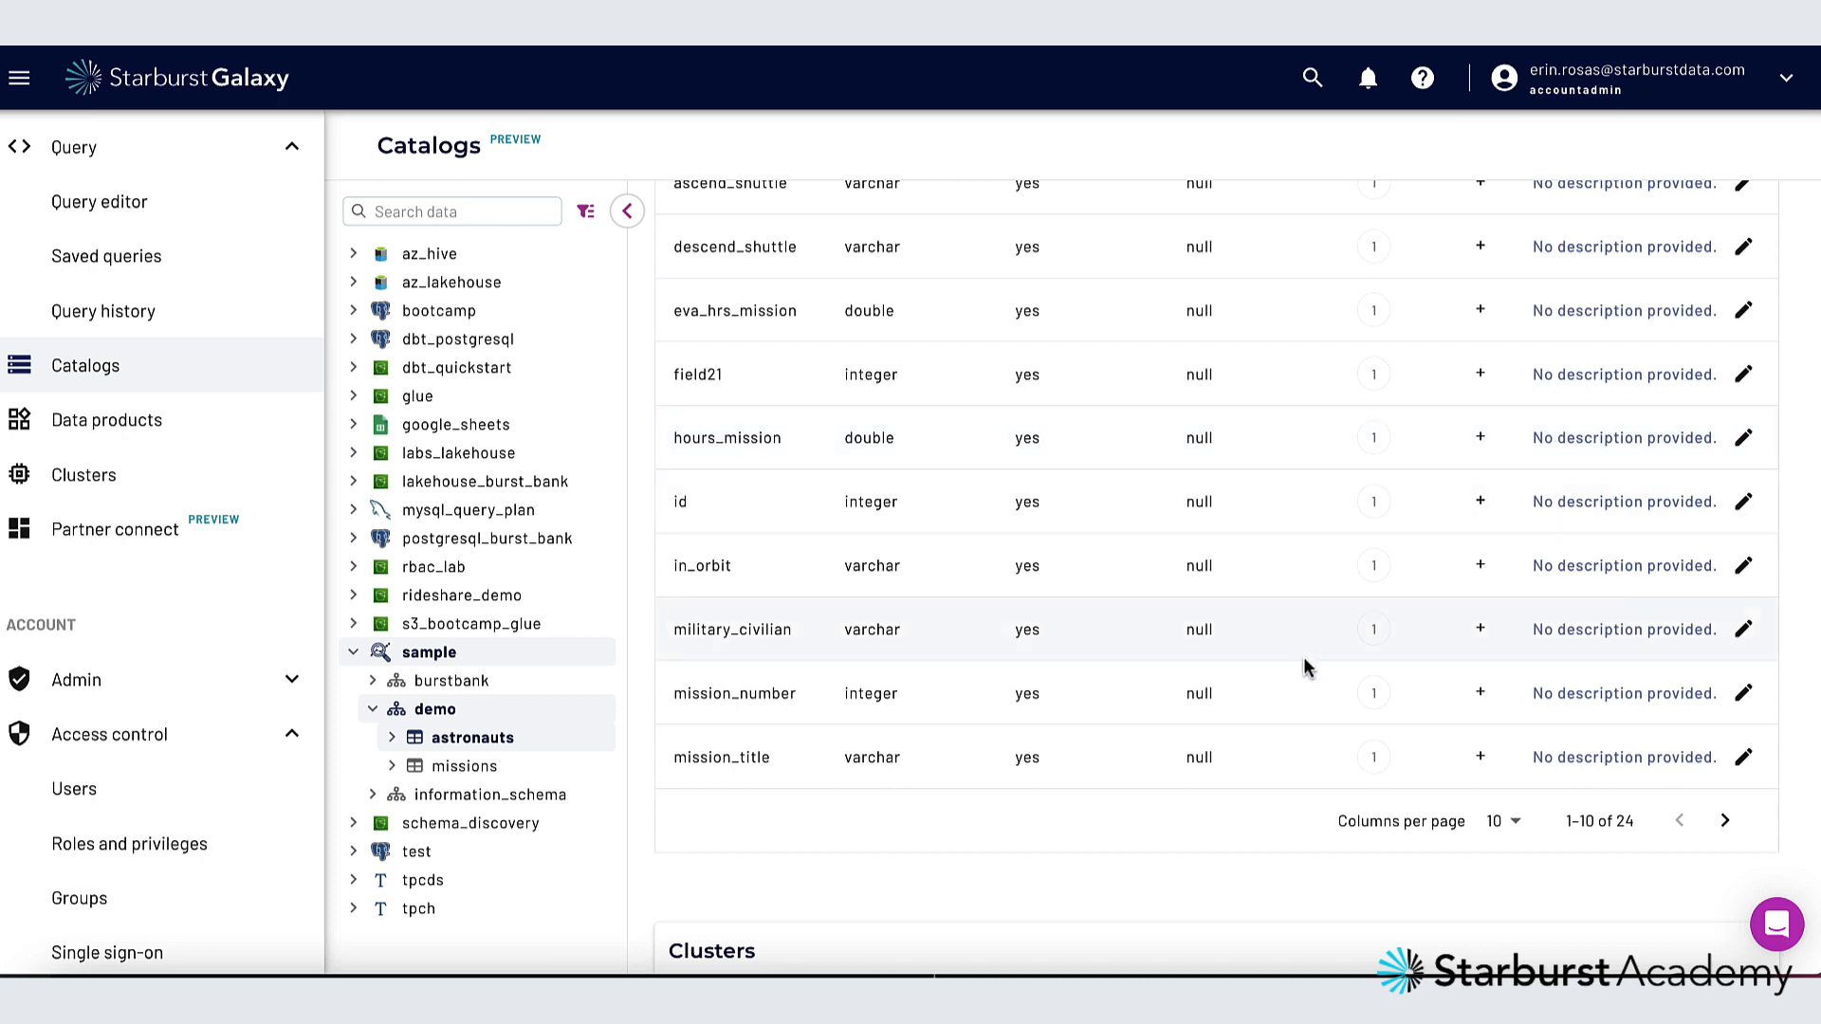
pyautogui.click(1480, 693)
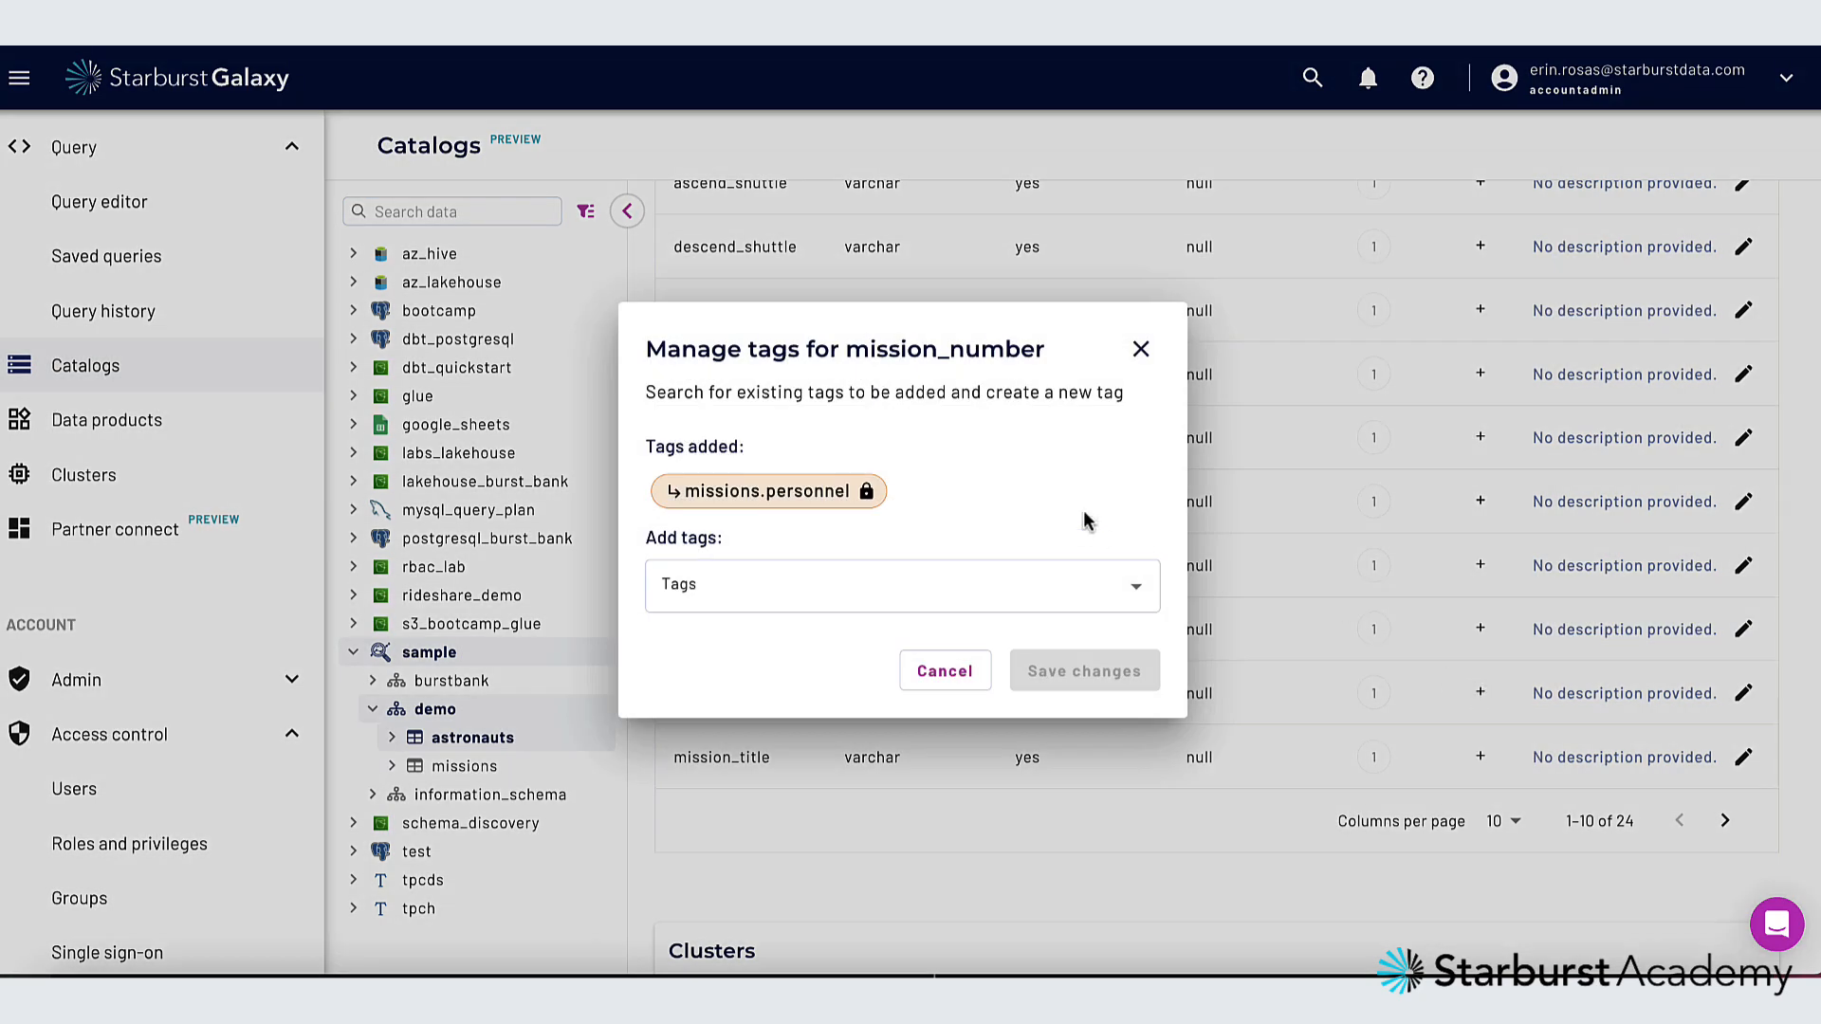
pyautogui.click(1138, 590)
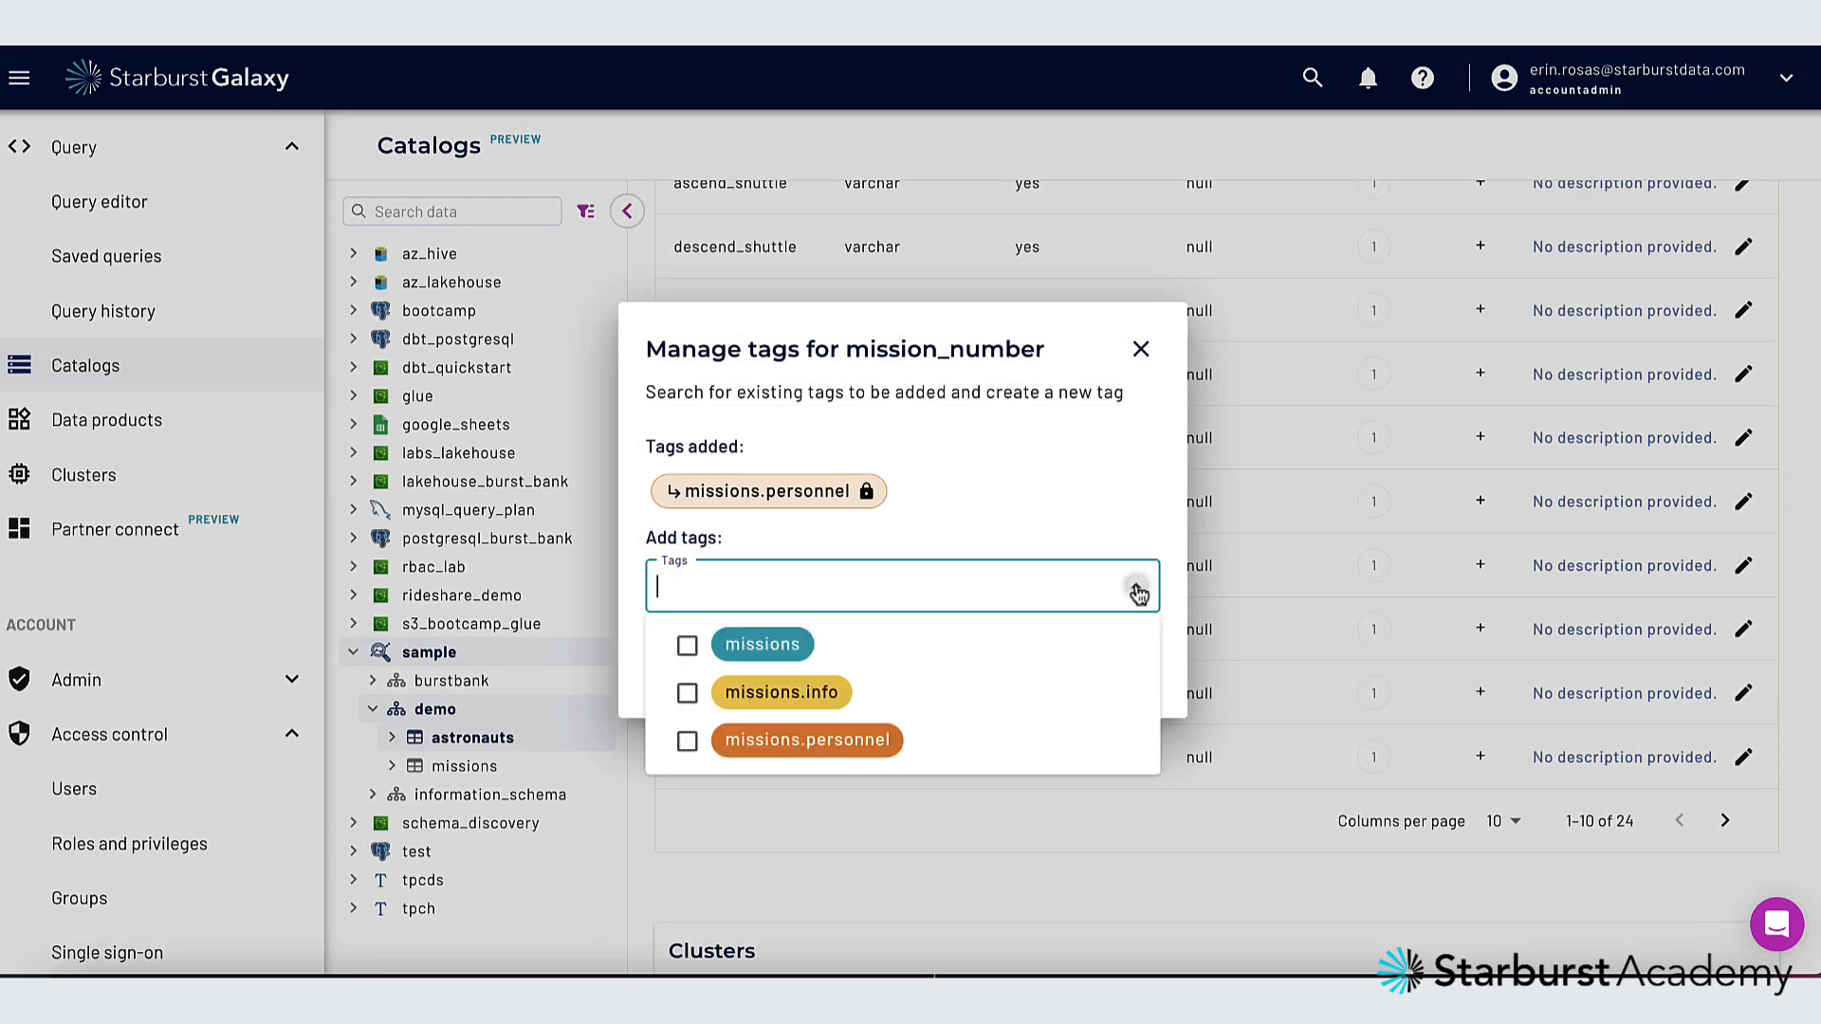
pyautogui.click(687, 693)
pyautogui.click(971, 512)
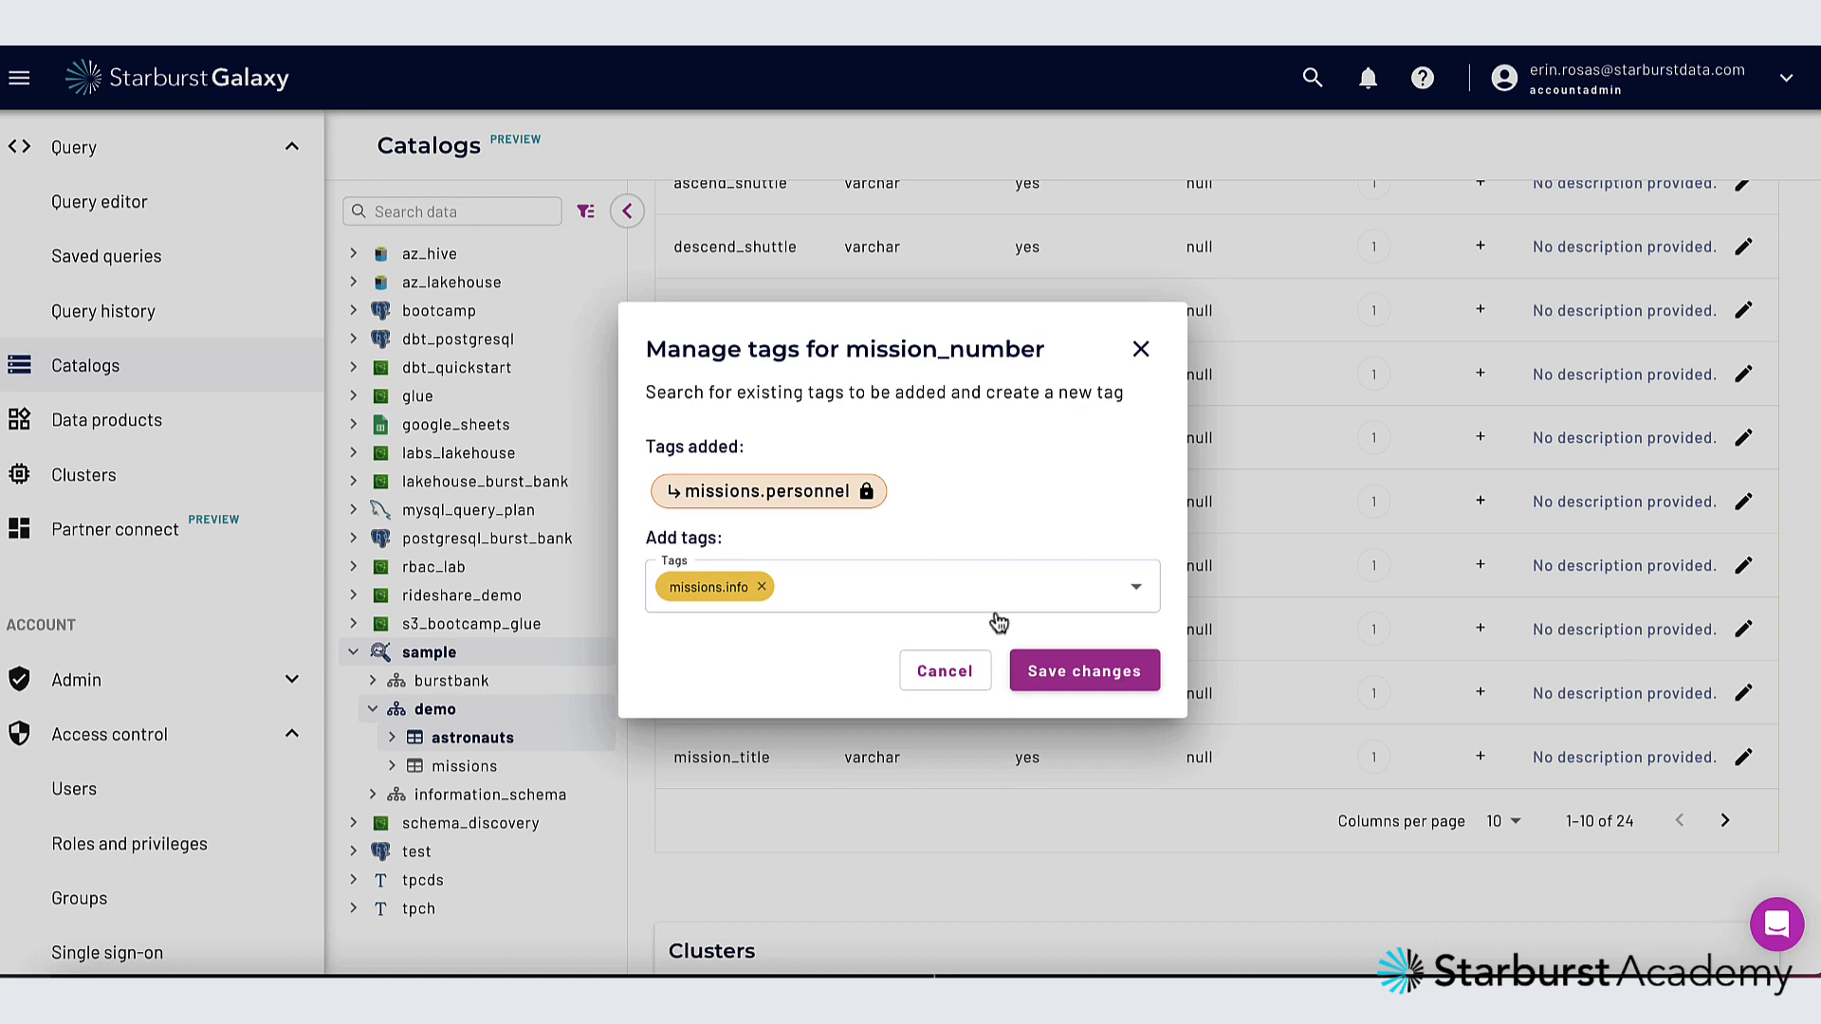
pyautogui.click(1075, 679)
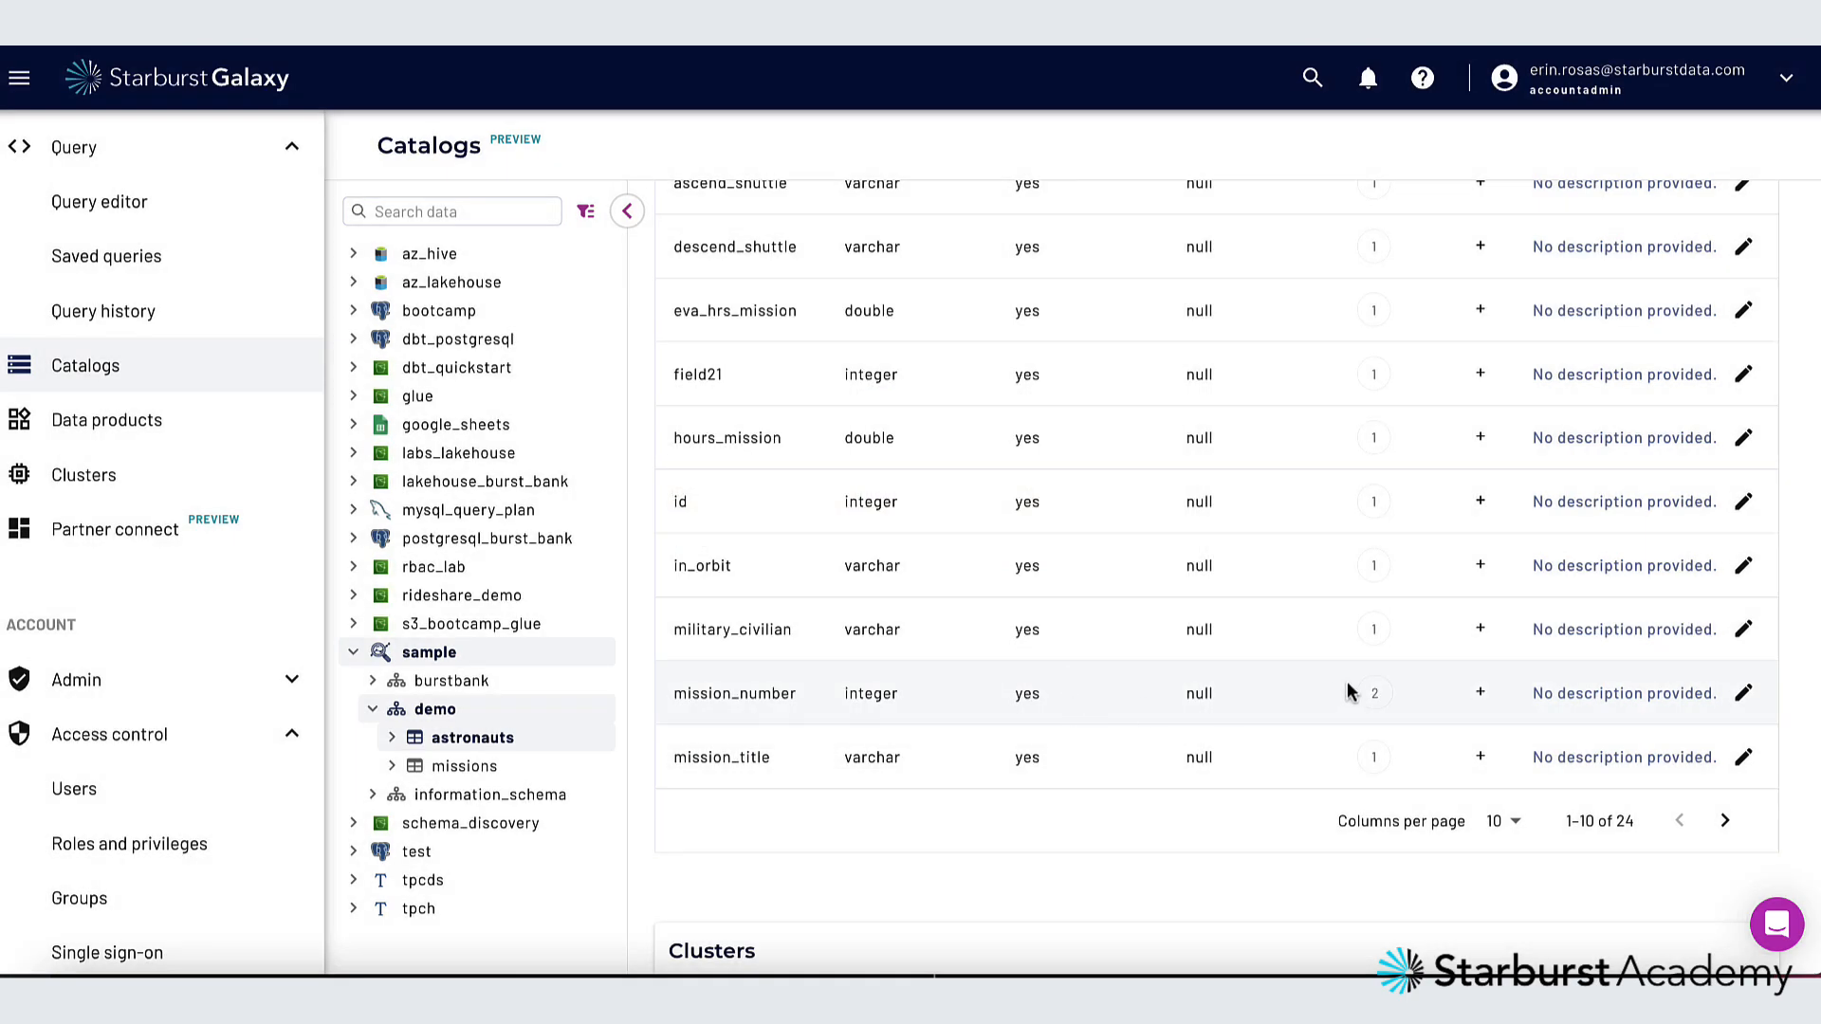
# Save "data about mission numbers" as the description of the mission_number column
pyautogui.moveTo(1371, 697)
pyautogui.click(1744, 693)
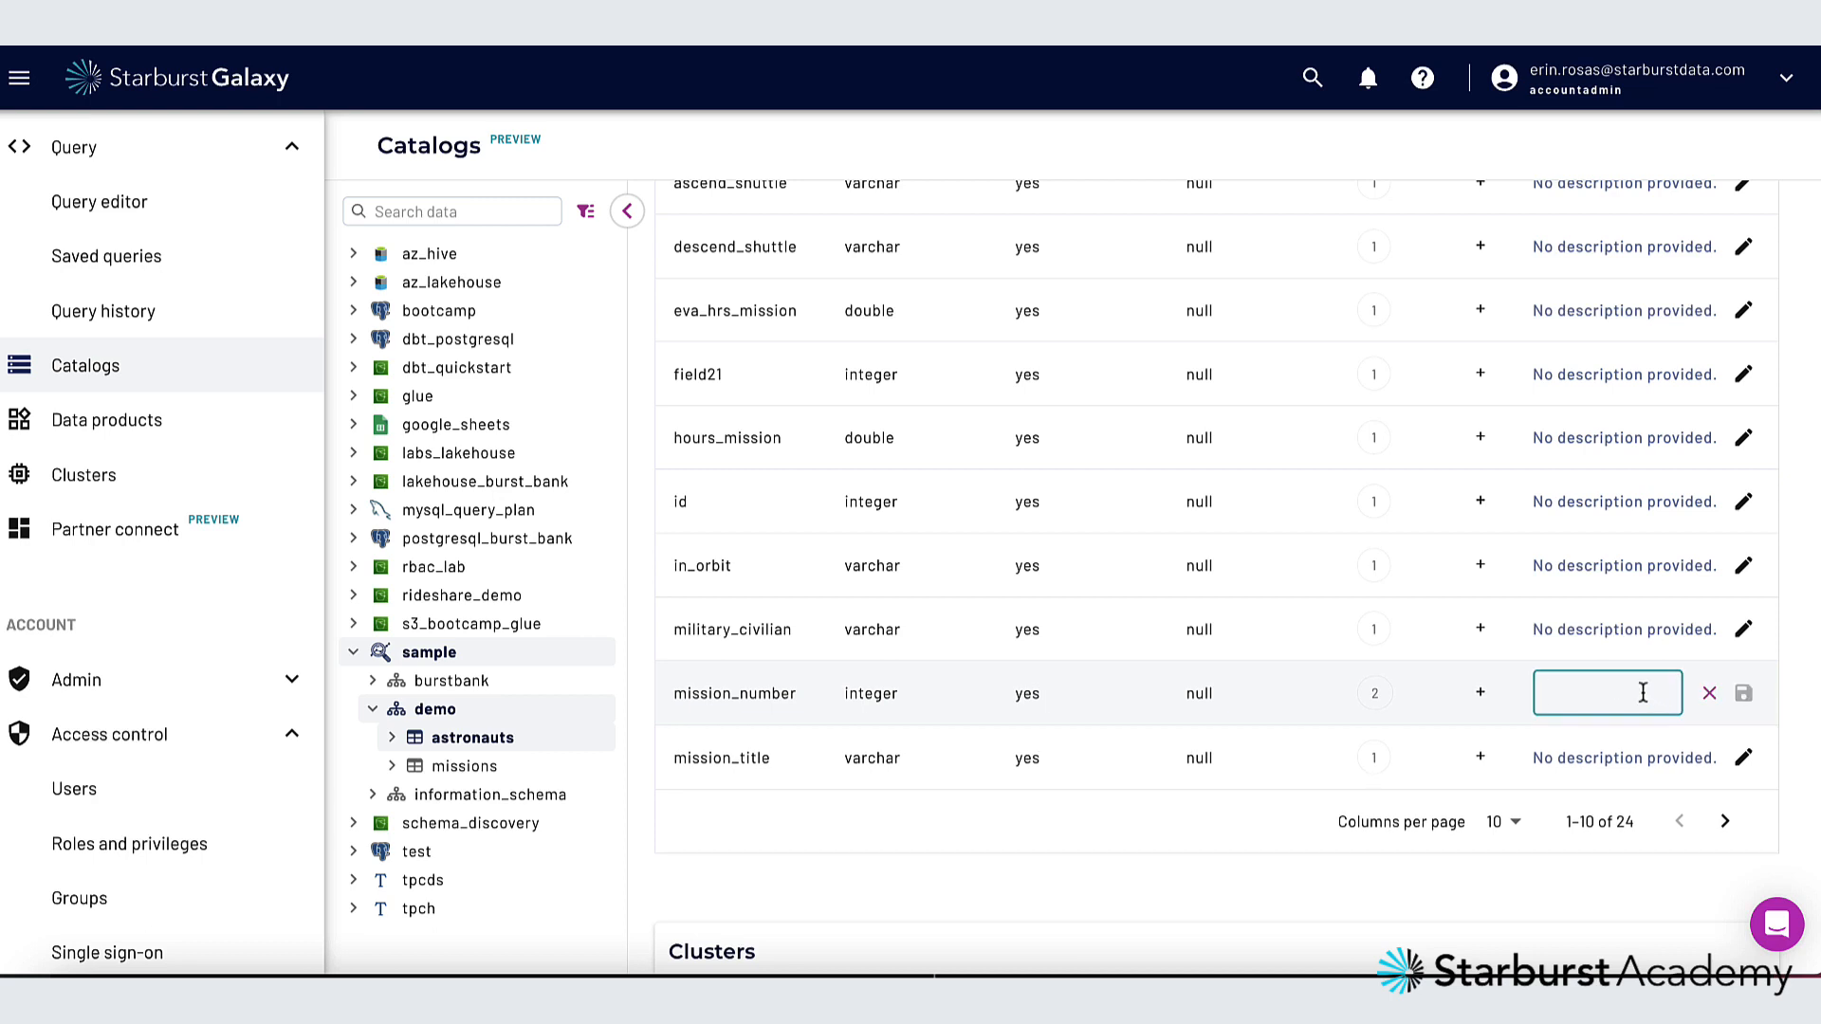
pyautogui.write('data describing mission numbers')
pyautogui.click(1745, 694)
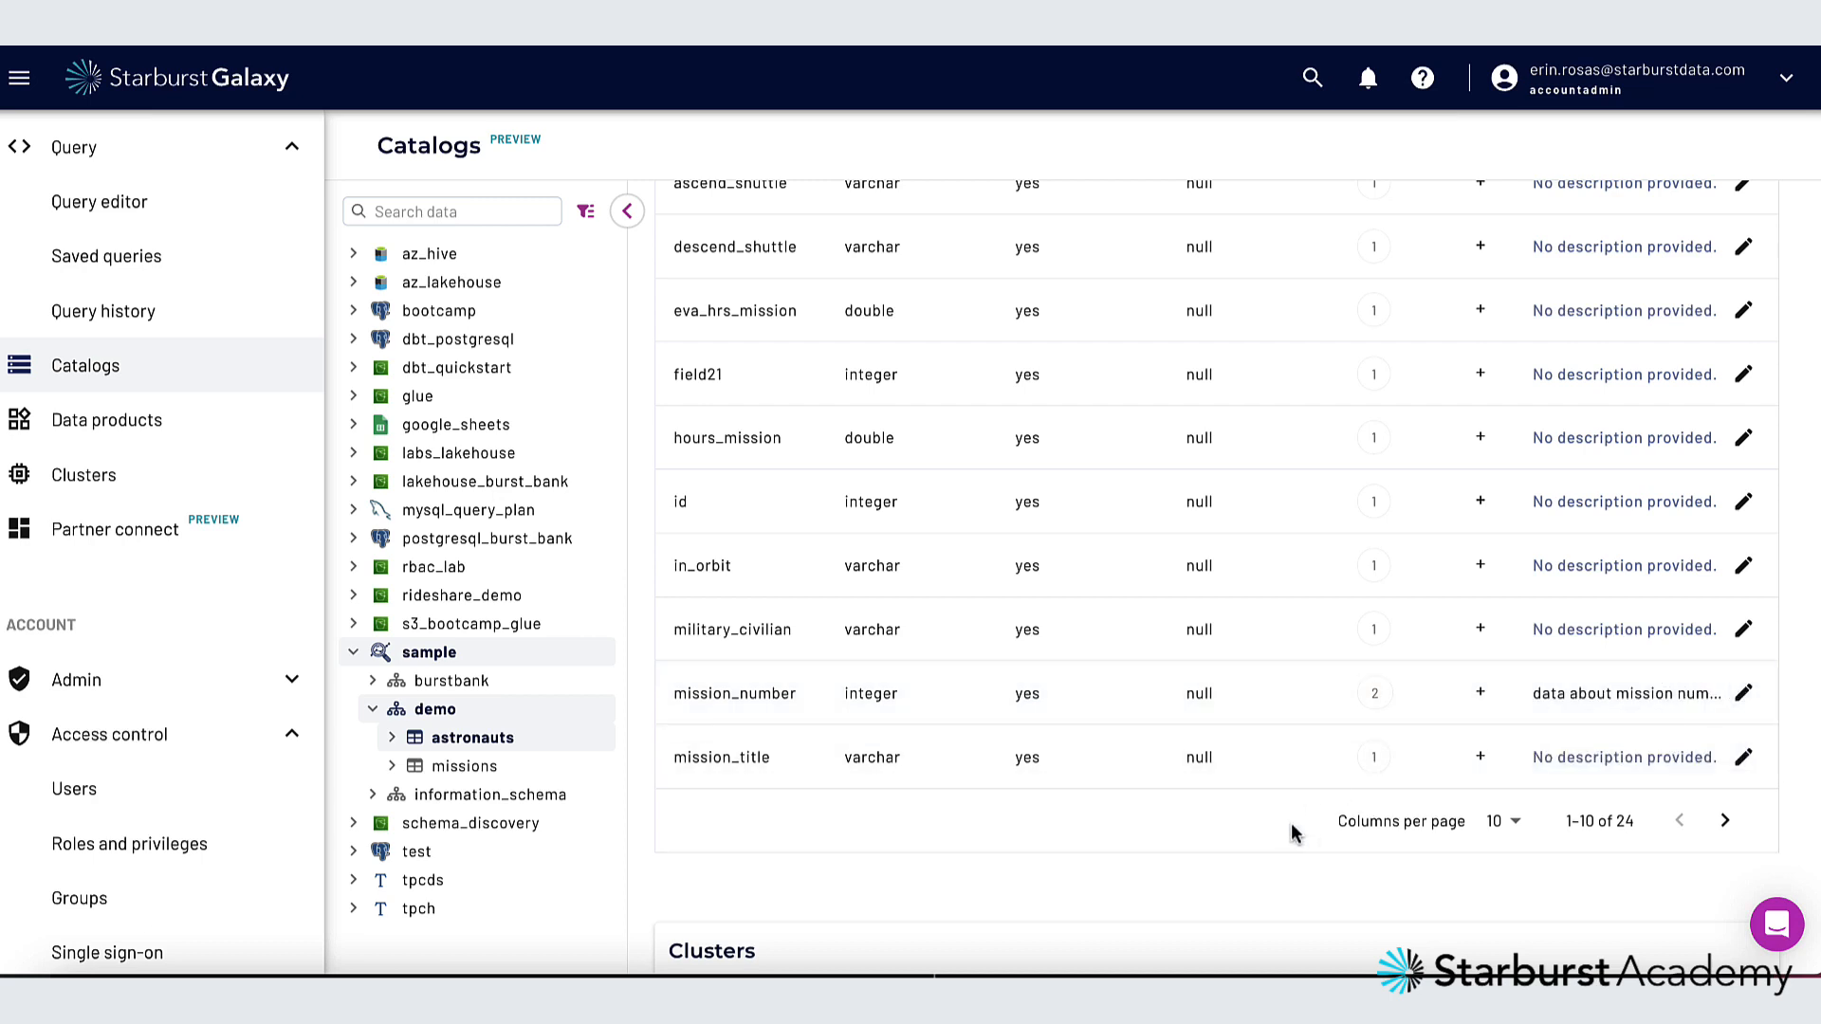
# Open the list of all tags and expand the missions tag to check the usage of its nested tags
pyautogui.scroll(-3, 1067, 789)
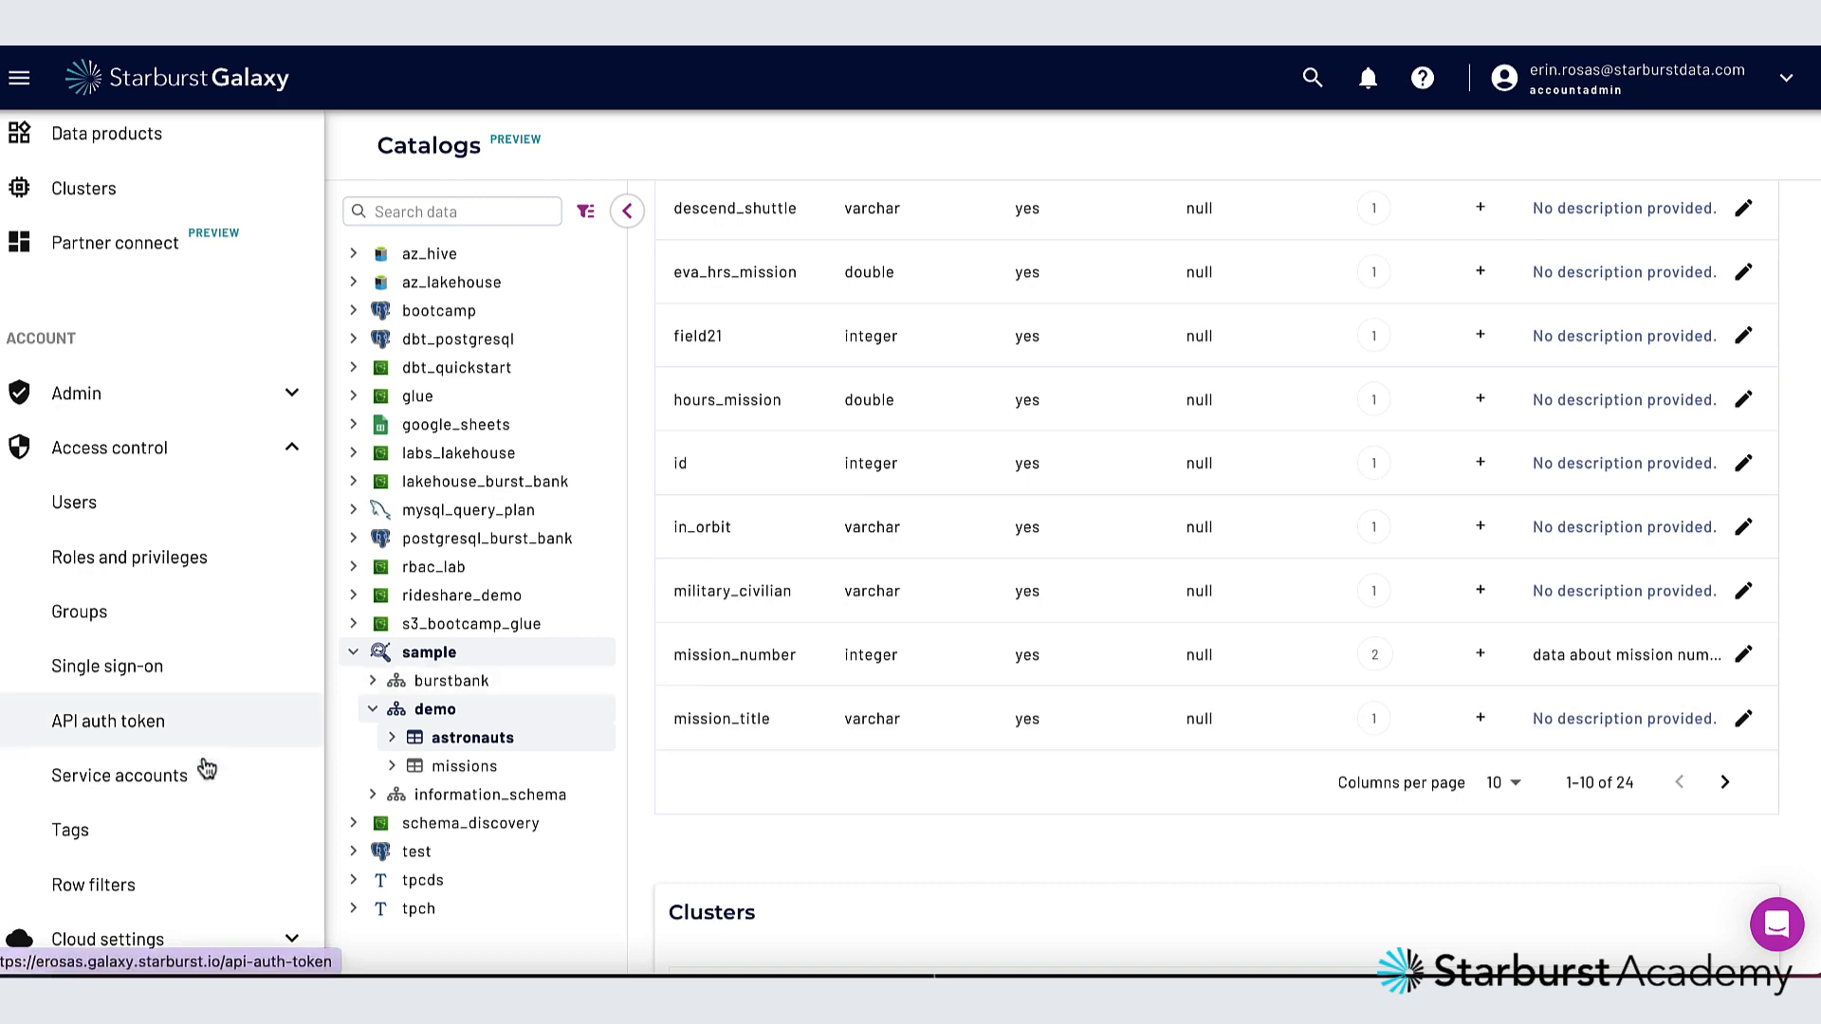
pyautogui.click(126, 845)
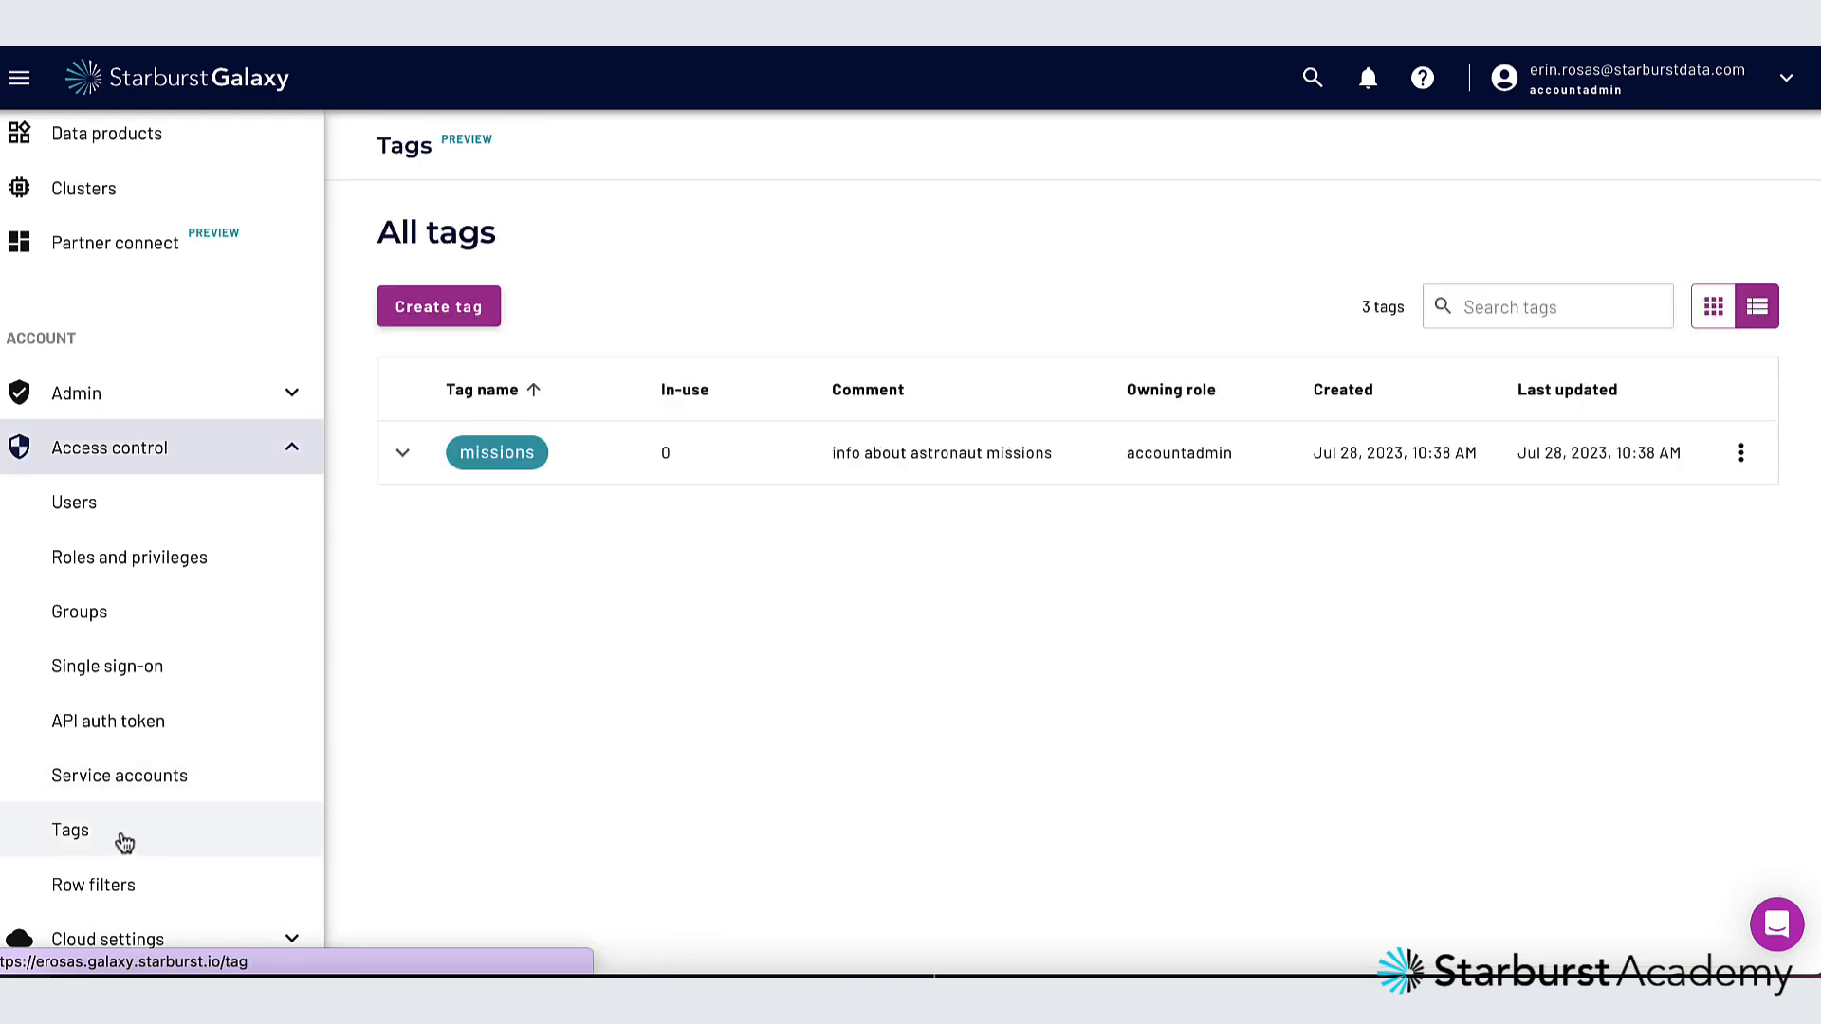
pyautogui.click(404, 455)
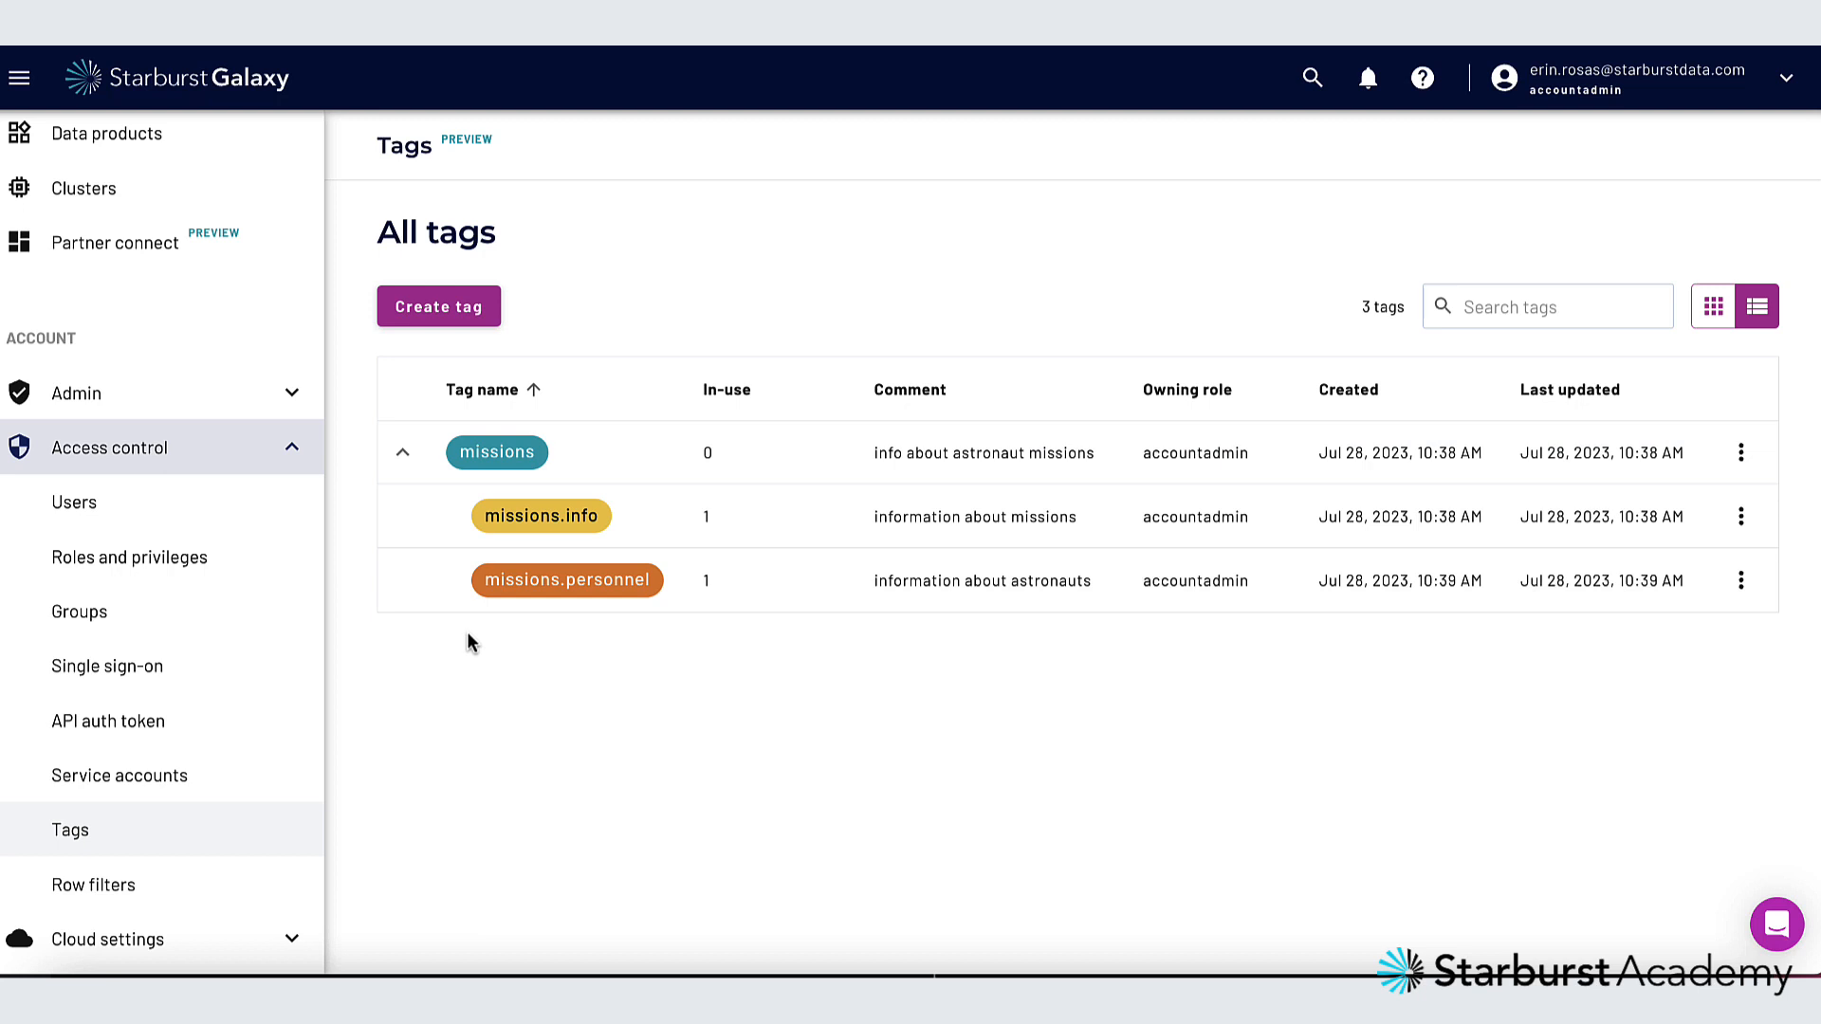